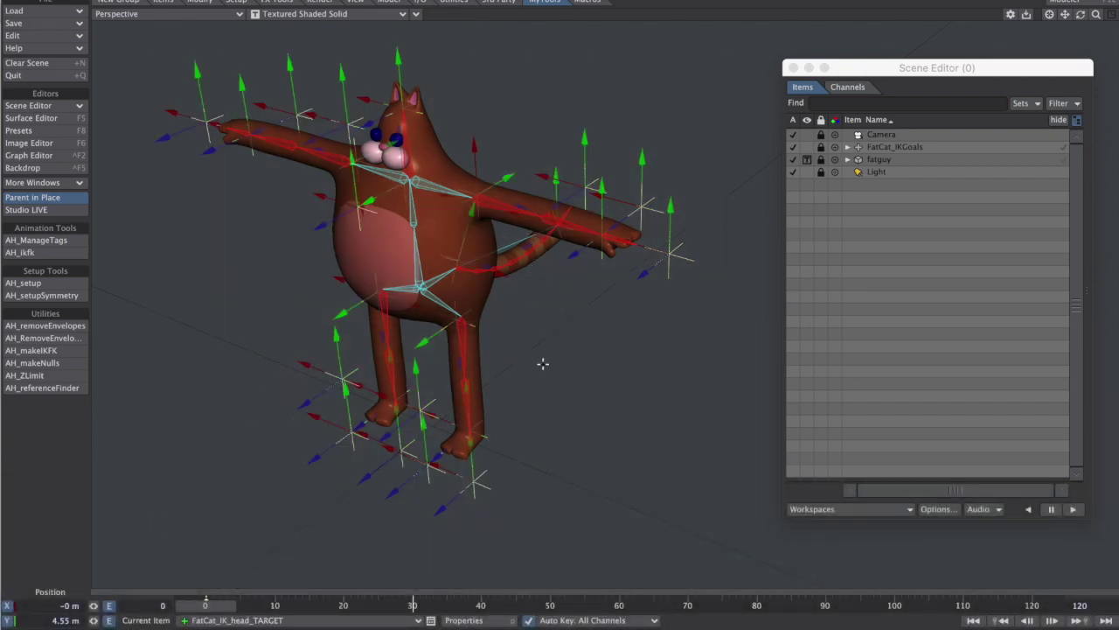
- Add an Item Shape custom object to all the selected rig control nulls and open the FatCat_IKFKSwitch_head entry's settings
alt+drag(553, 351, 573, 243)
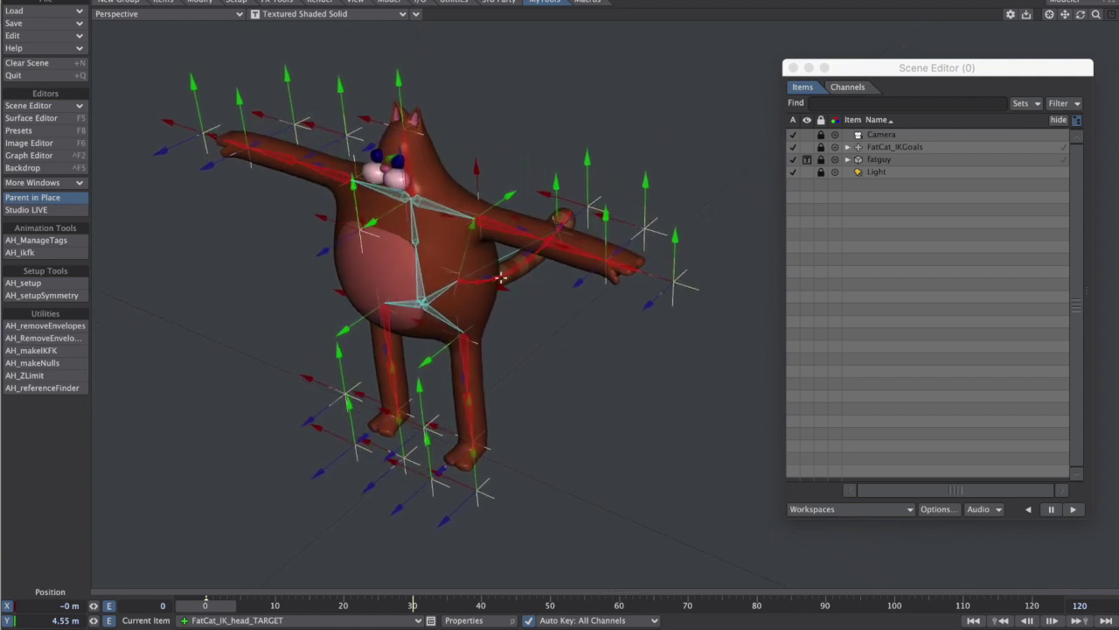
key(p)
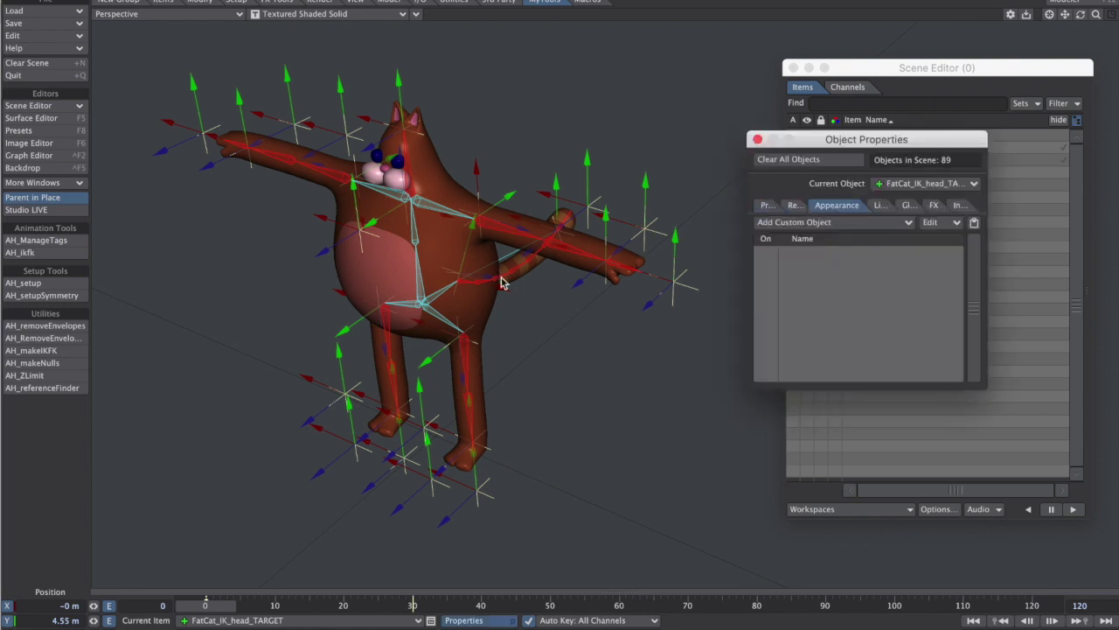
click(848, 222)
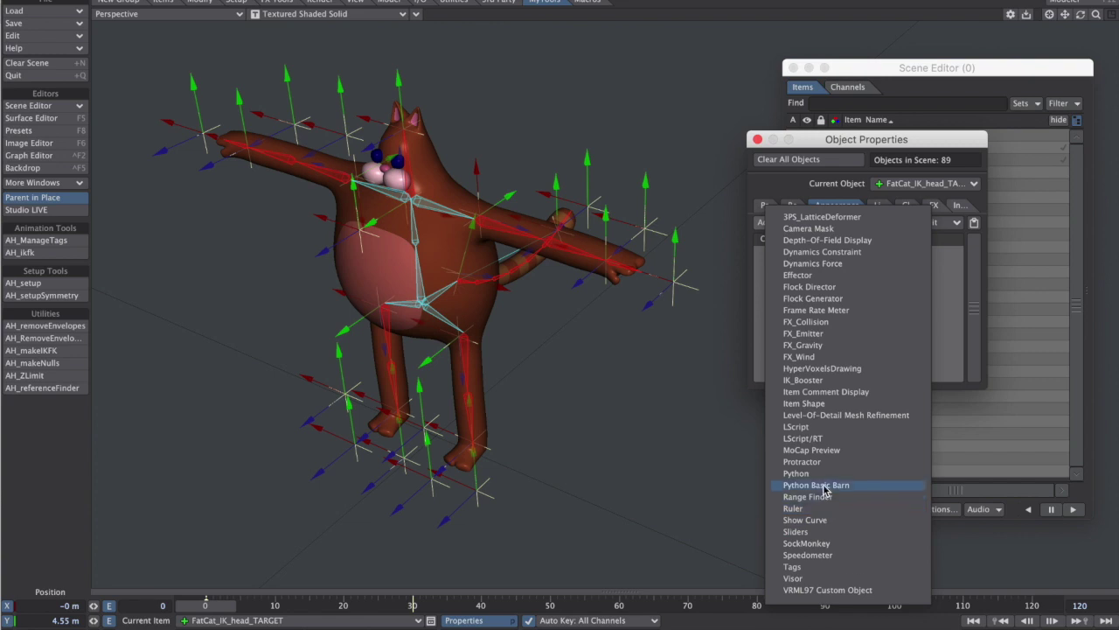
click(819, 403)
click(857, 263)
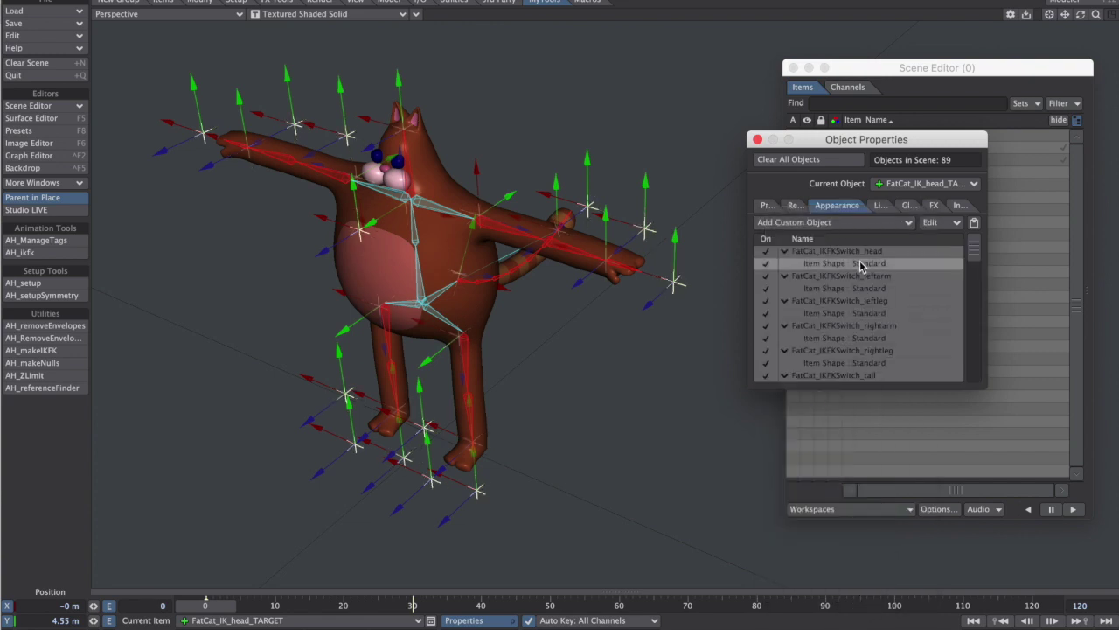
- Set the FatCat_IKFKSwitch_head item shape to Diamond with a scale of 100 mm and make it filled
click(888, 407)
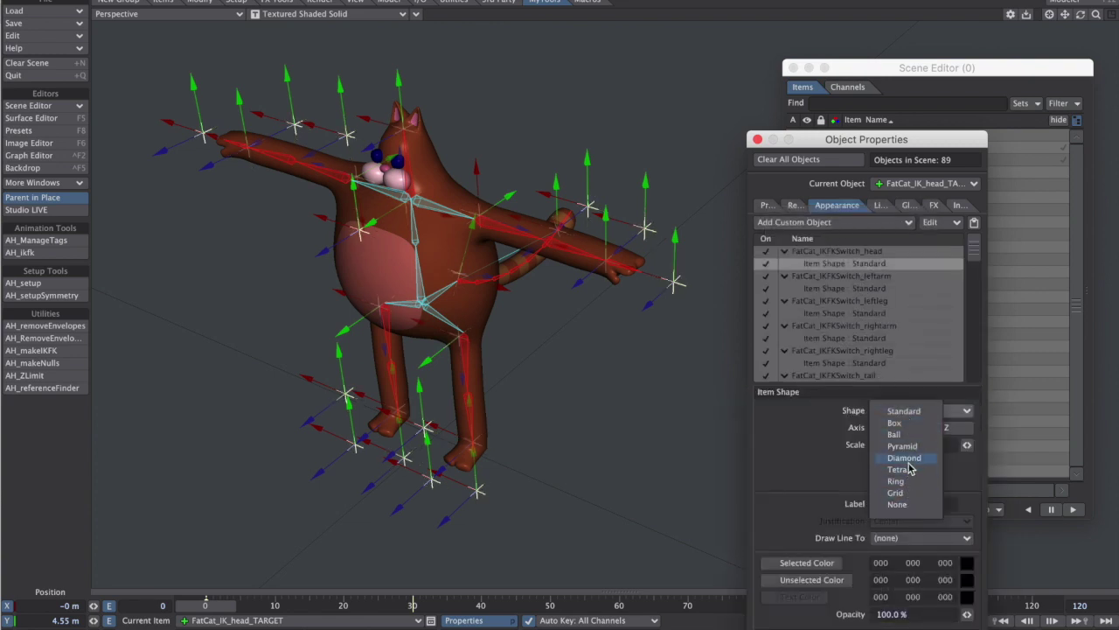
click(909, 464)
click(899, 444)
key(BackSpace)
key(Return)
click(899, 462)
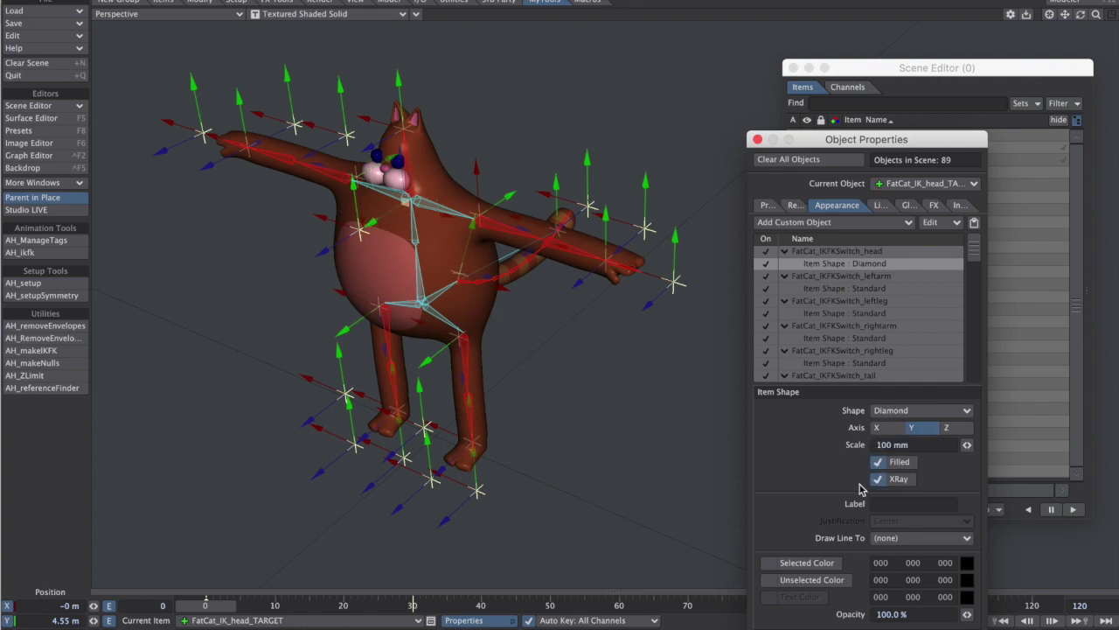
- Copy the head switch's Diamond shape settings and paste them into the item shapes of all the selected control nulls
right_click(859, 265)
click(857, 311)
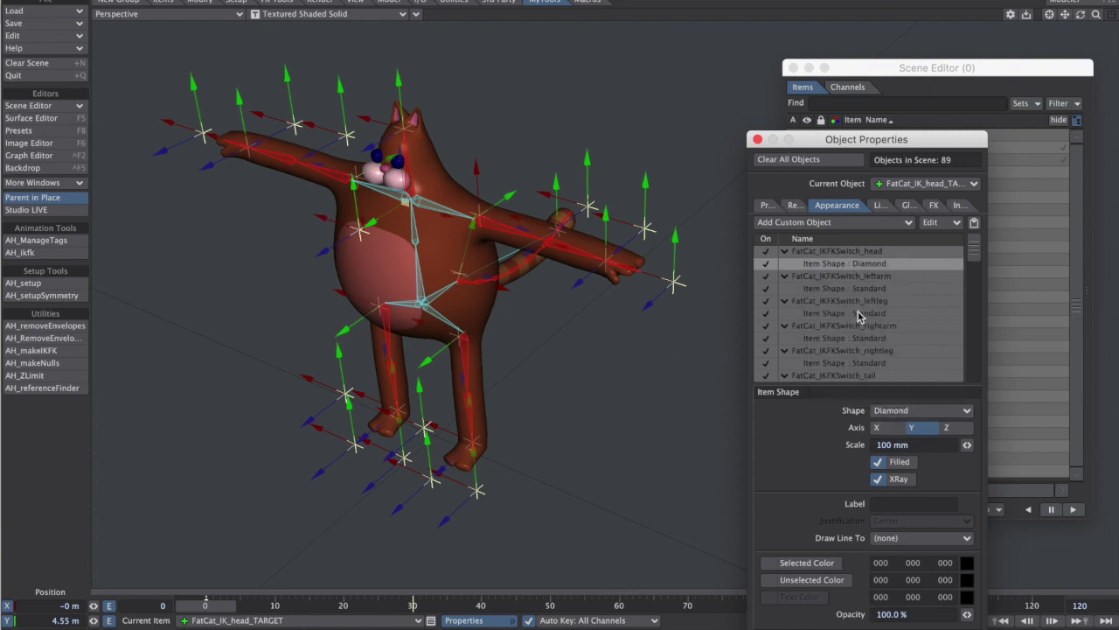
key(super+a)
right_click(869, 268)
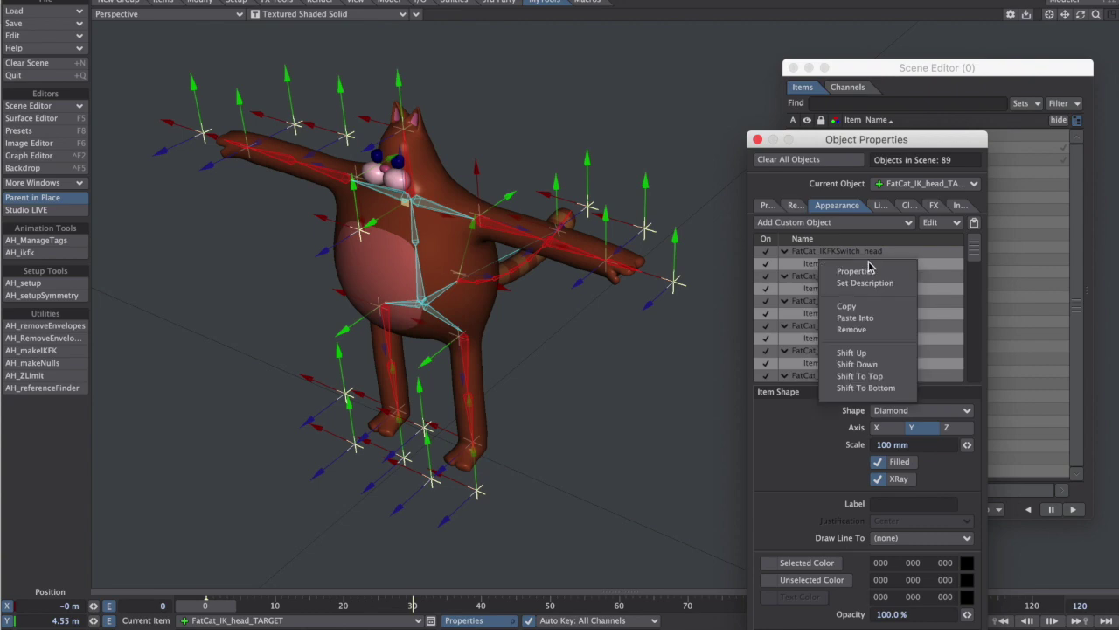
click(878, 323)
alt+drag(642, 389, 581, 347)
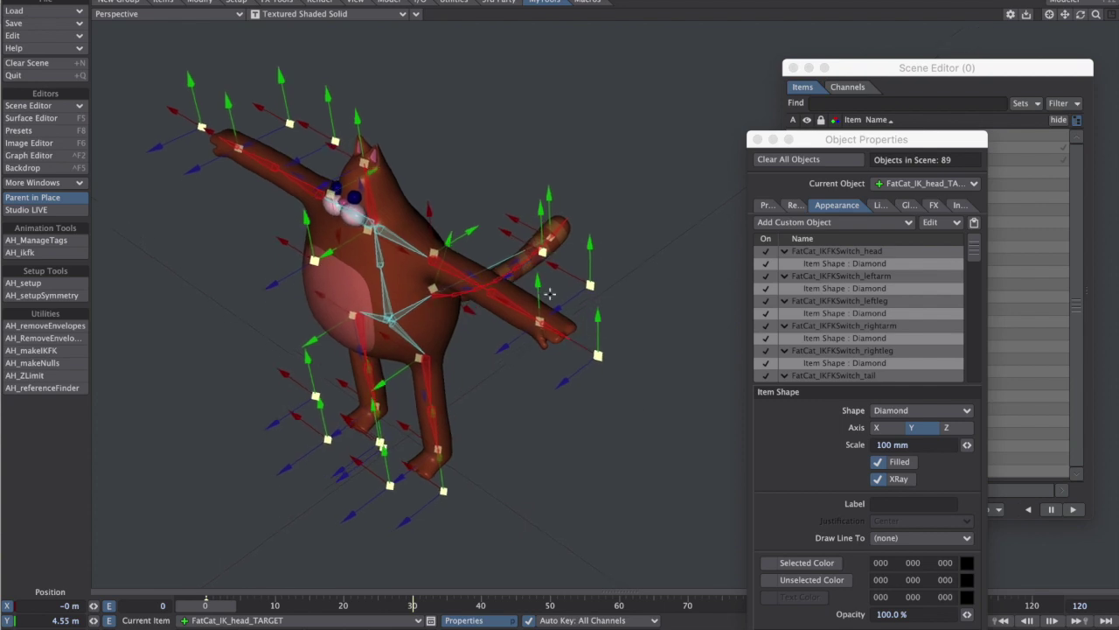
- Set FatCat_IK_leftarm_GOAL_UP's item shape to draw a line to the left arm's IK goal
click(604, 279)
alt+drag(563, 272, 568, 275)
alt+drag(647, 263, 638, 305)
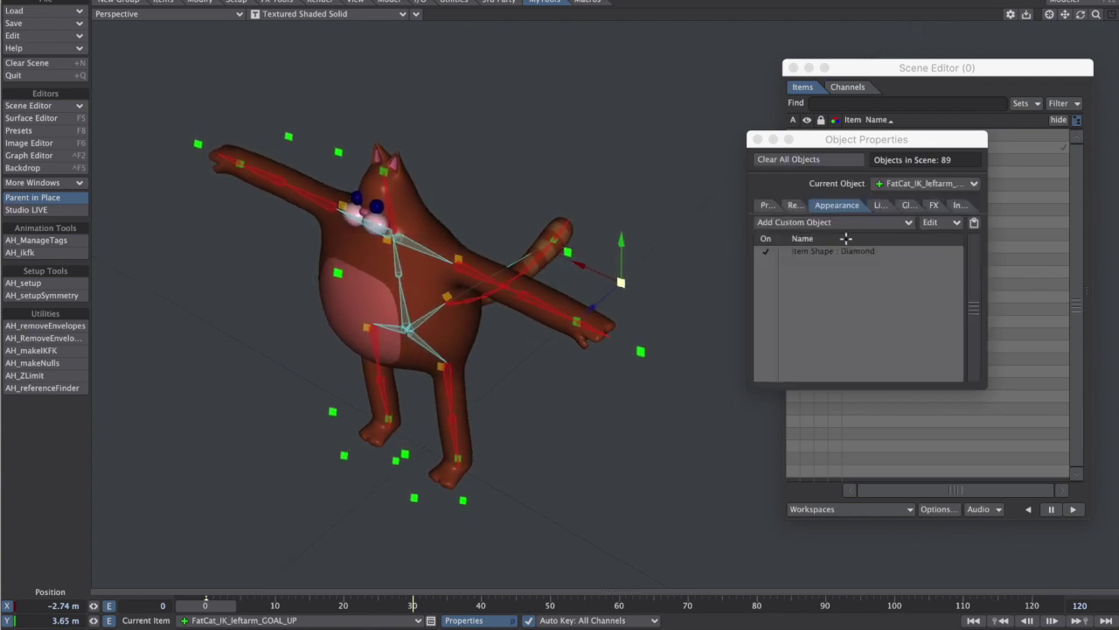
click(869, 251)
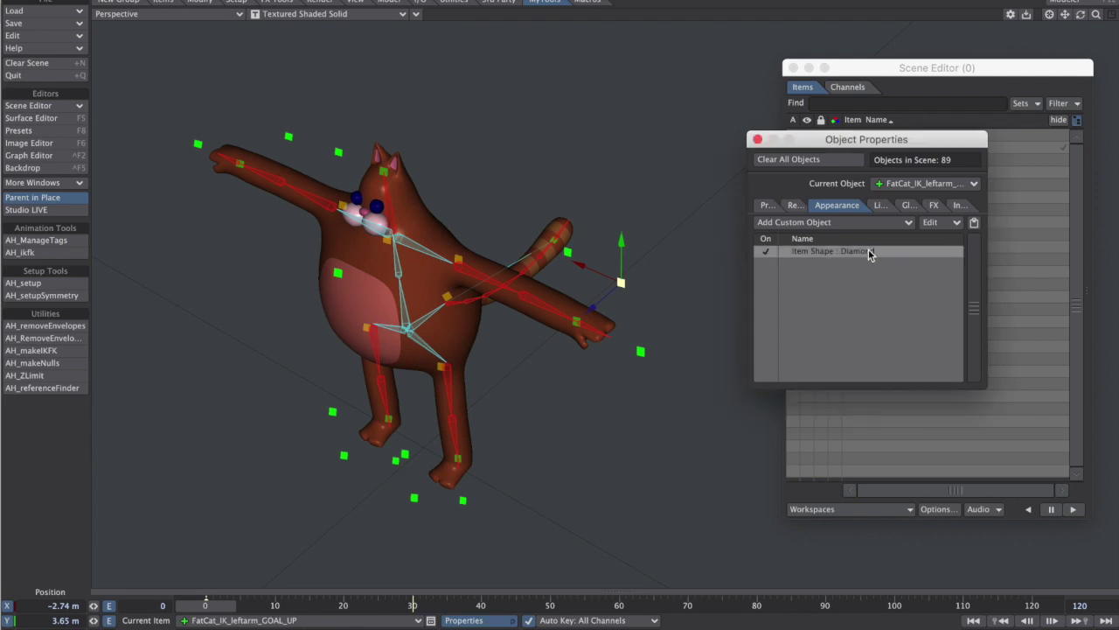
double_click(872, 250)
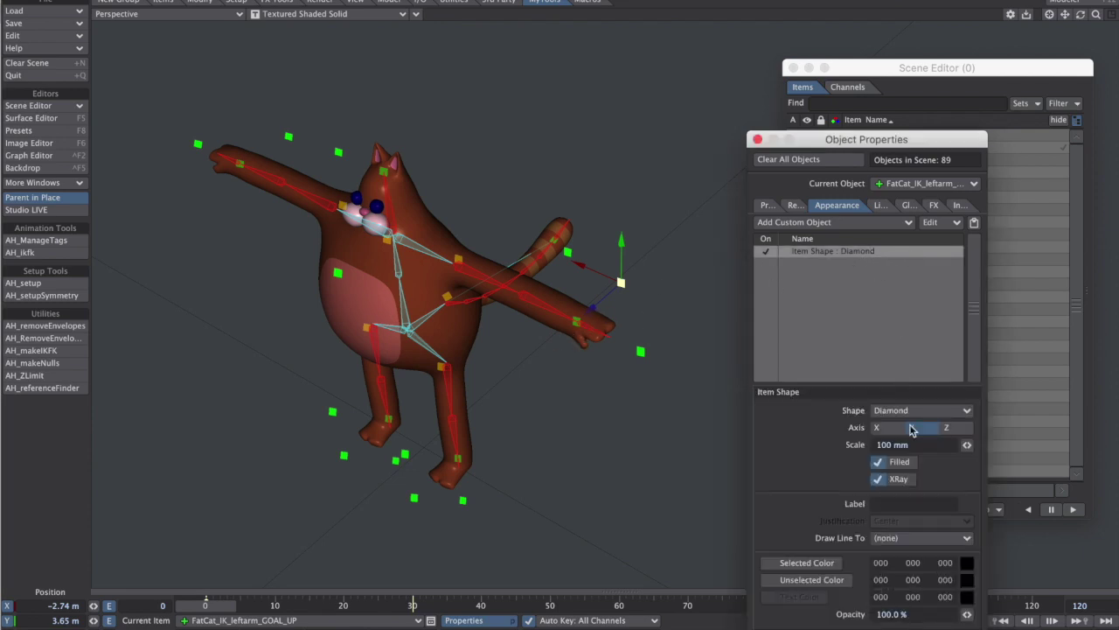
click(922, 537)
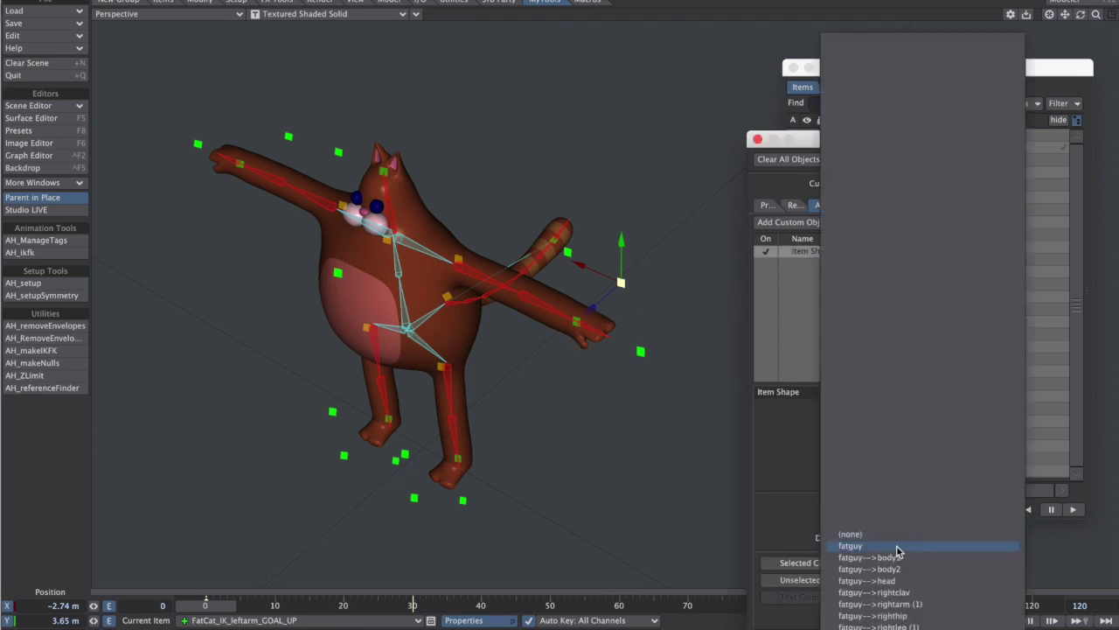
text(goal)
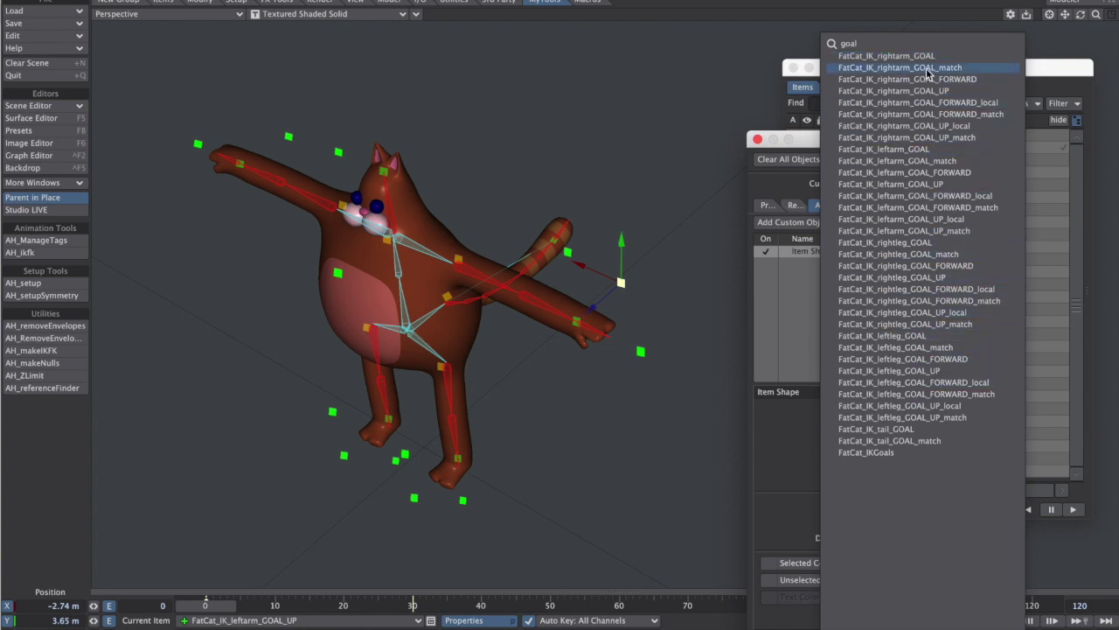
click(927, 161)
- Set FatCat_IK_leftarm_GOAL_FORWARD's item shape to draw a line to FatCat_IK_leftarm_GOAL
click(641, 352)
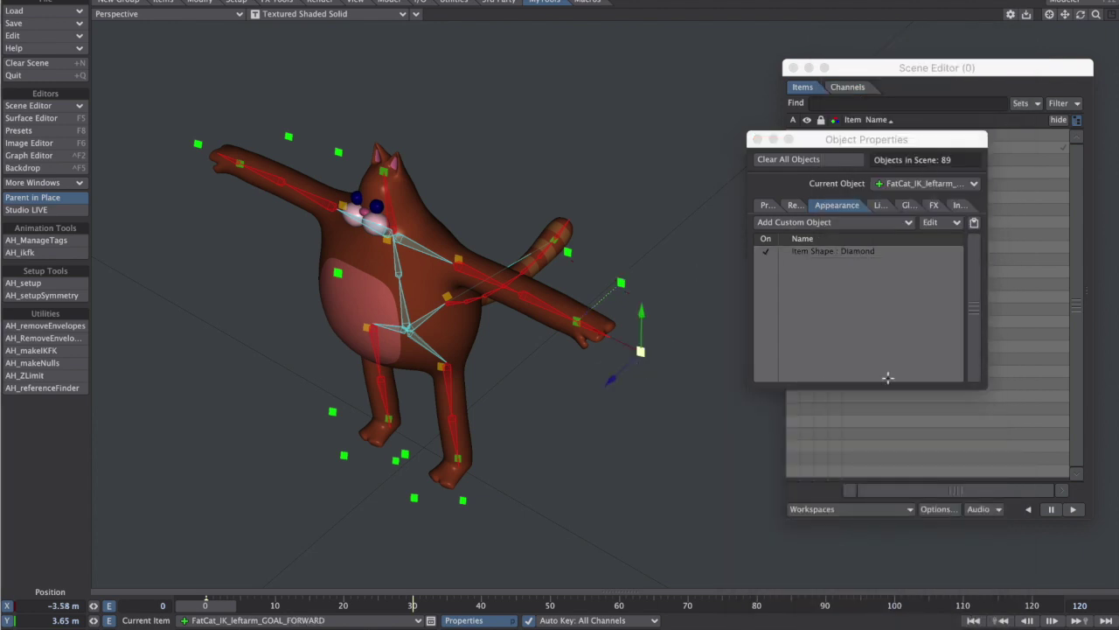
click(864, 250)
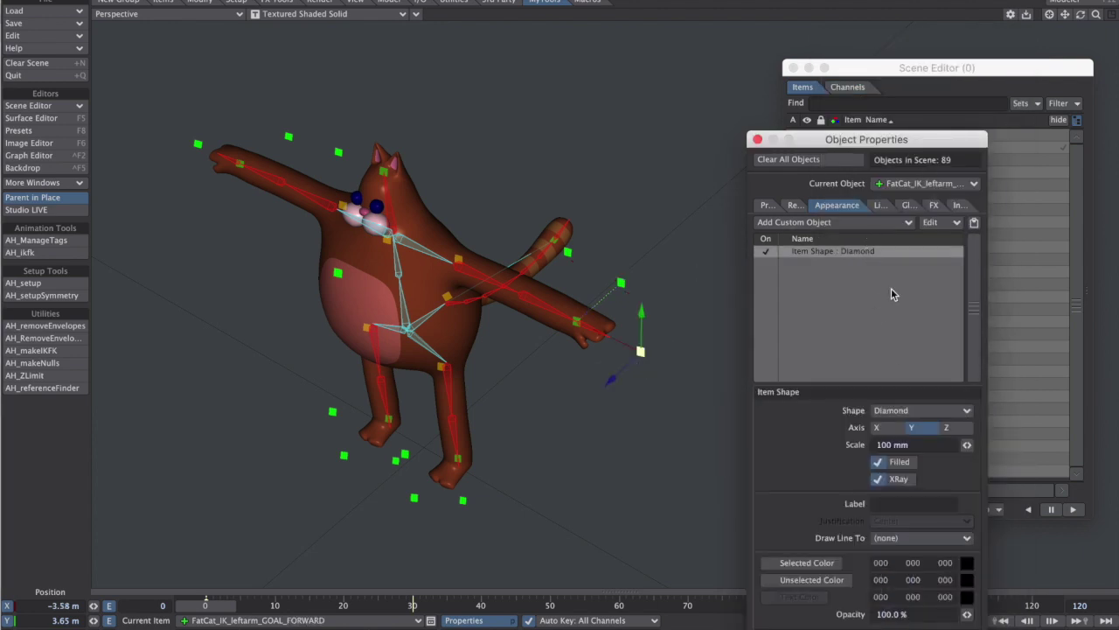
click(926, 537)
text(leftarm)
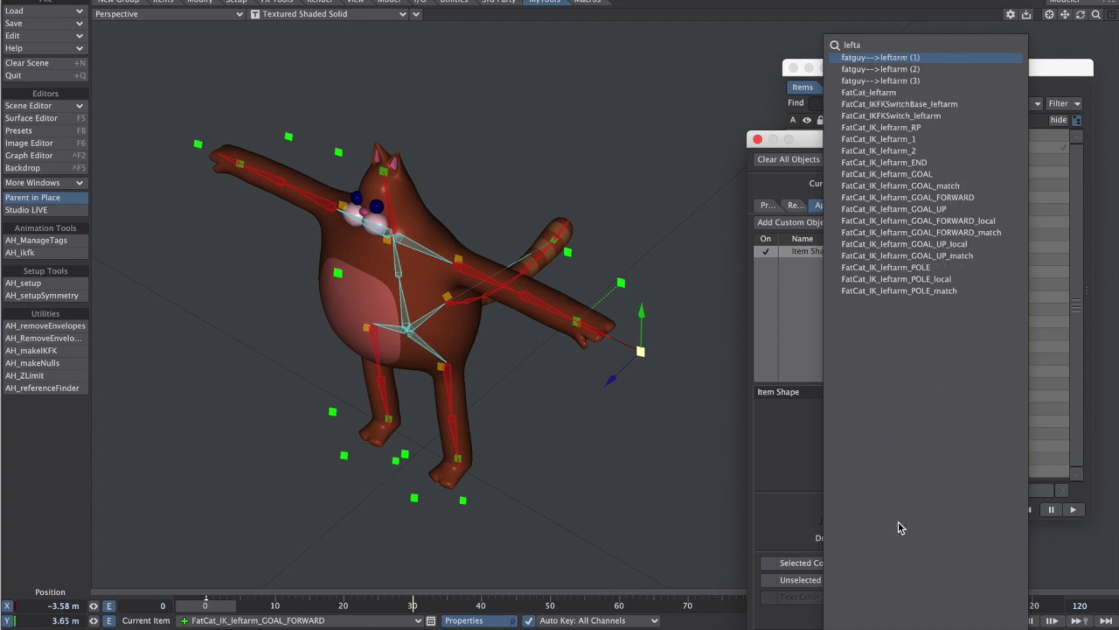
click(920, 176)
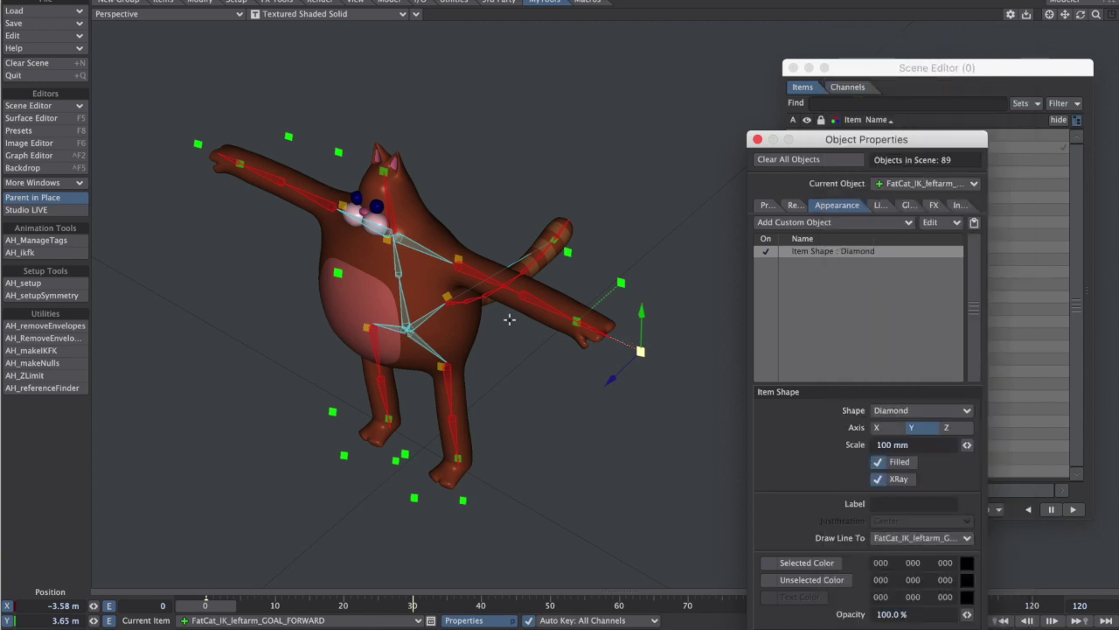
- Set FatCat_IK_leftarm_POLE's item shape to draw a line to FatCat_IK_leftarm_2
click(568, 252)
alt+drag(567, 246, 595, 321)
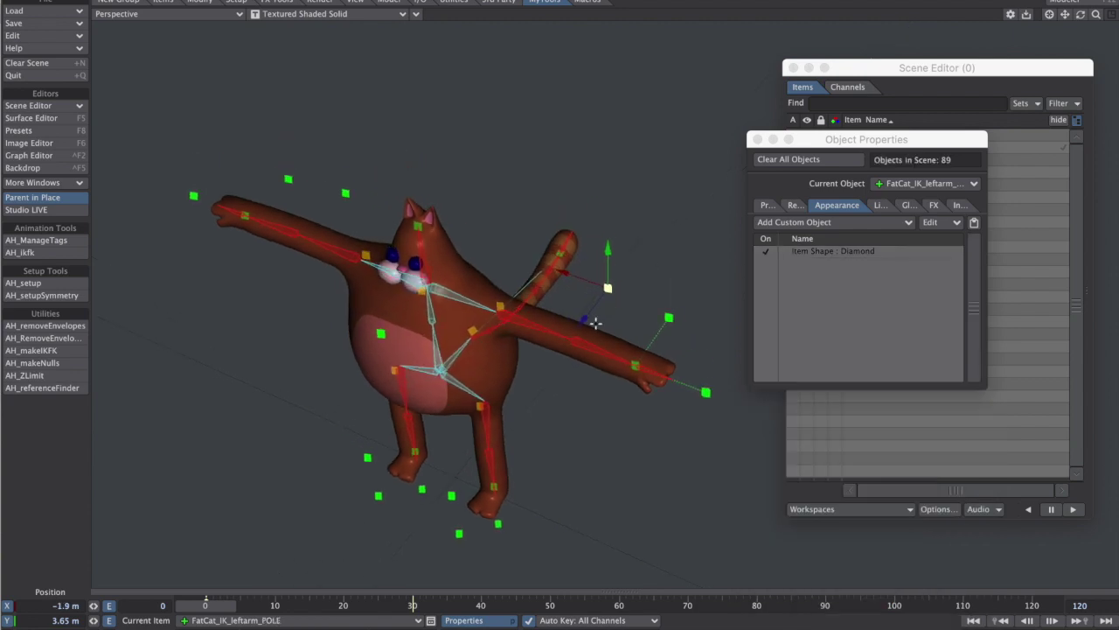
click(842, 252)
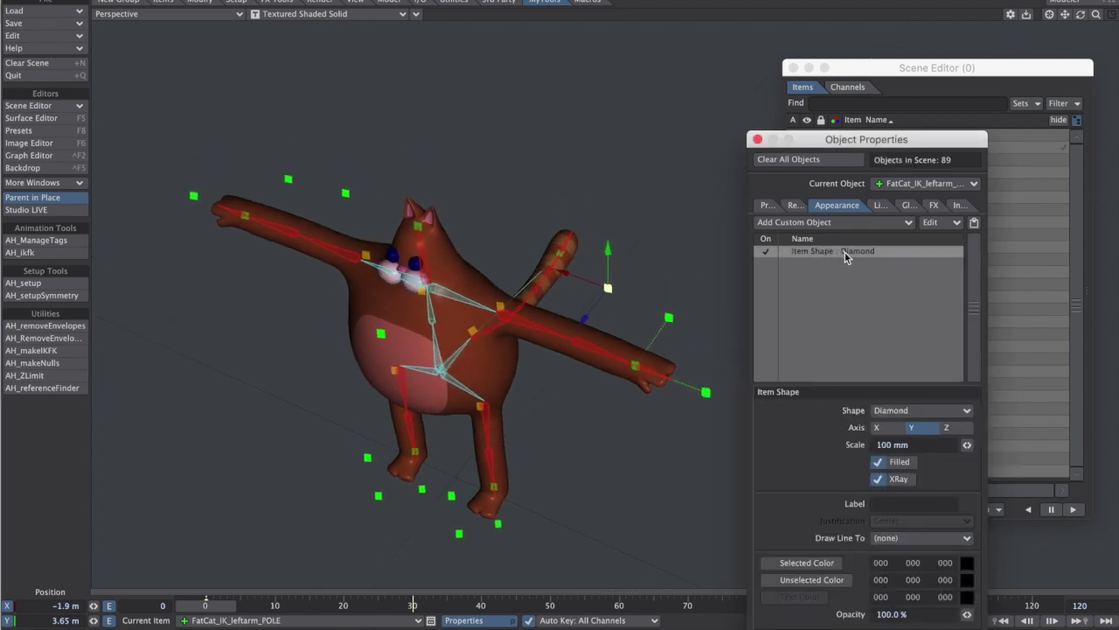
click(912, 537)
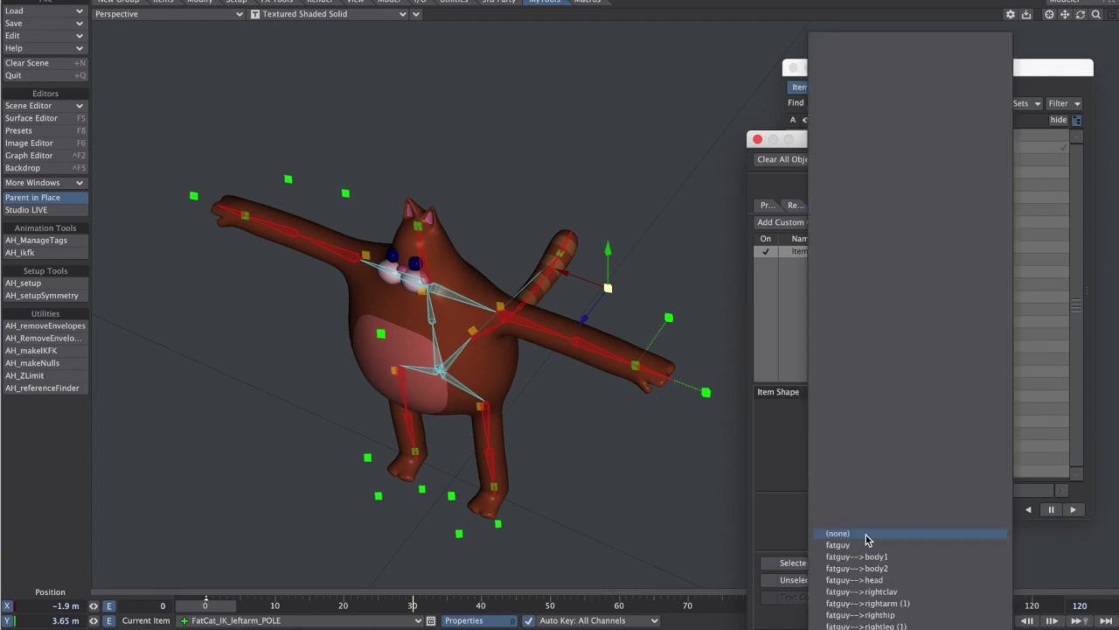
text(left)
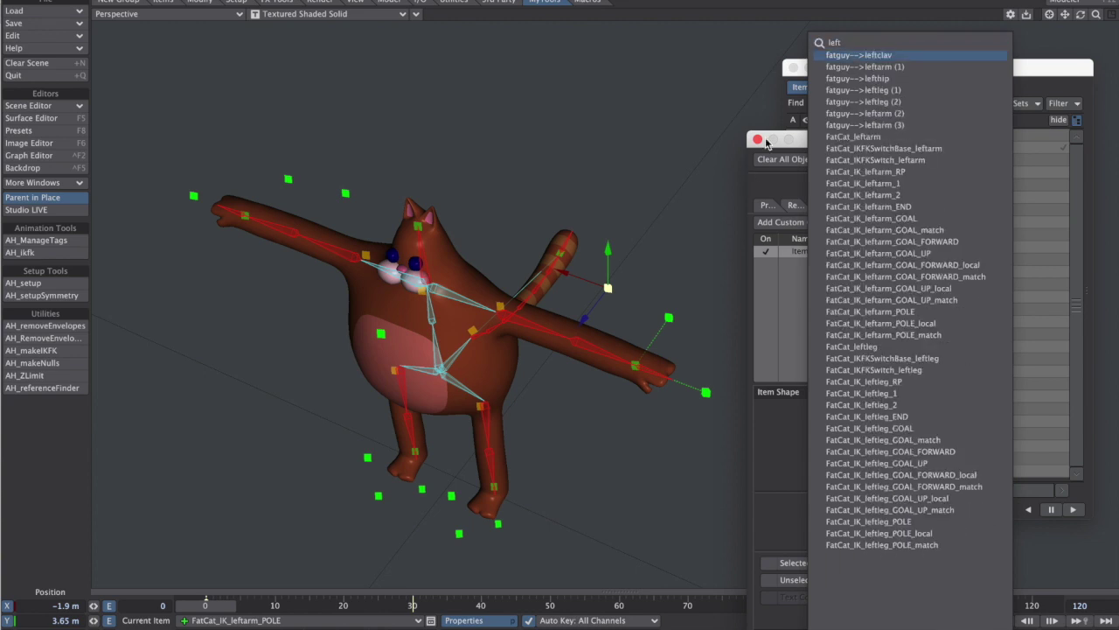
click(891, 195)
- Select the left arm's GOAL_FORWARD and GOAL_UP controls together
alt+drag(559, 350, 411, 350)
alt+drag(577, 268, 652, 312)
drag(546, 294, 682, 431)
alt+drag(532, 467, 640, 295)
drag(626, 163, 550, 235)
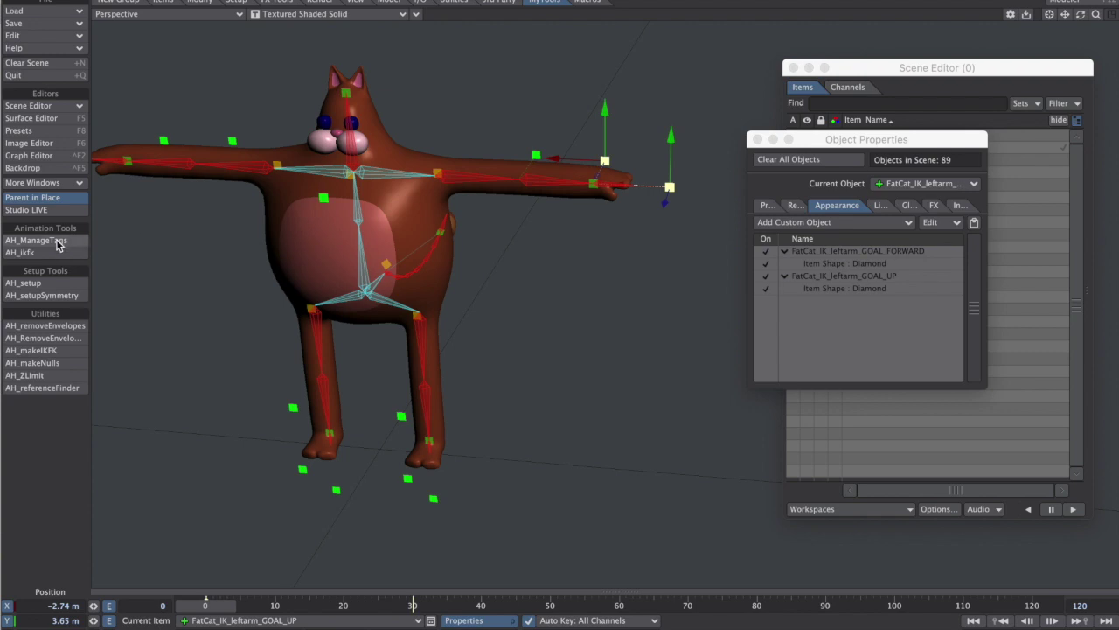
- Open the AH_ManageTags tool and arrange its window and the editors clear of the character's arms
drag(864, 68, 893, 62)
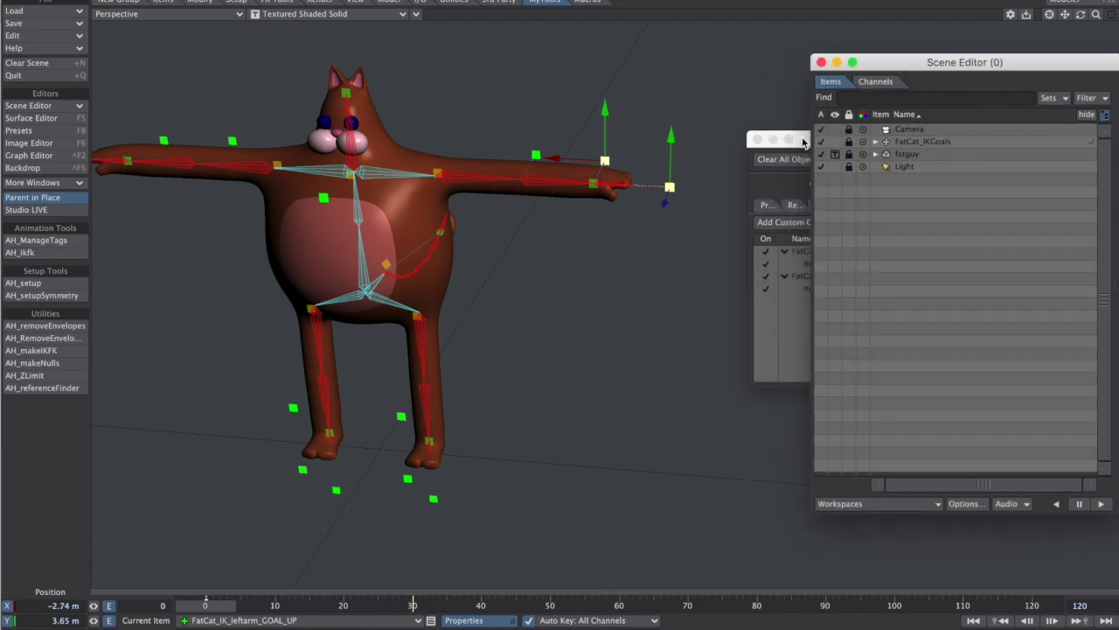
click(59, 241)
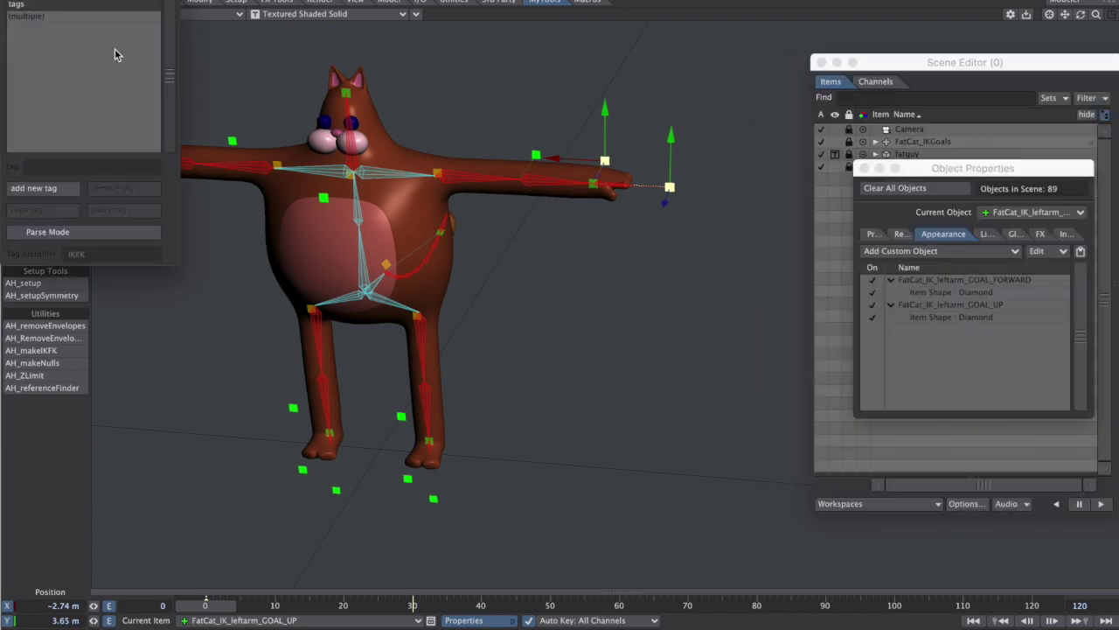
click(131, 1)
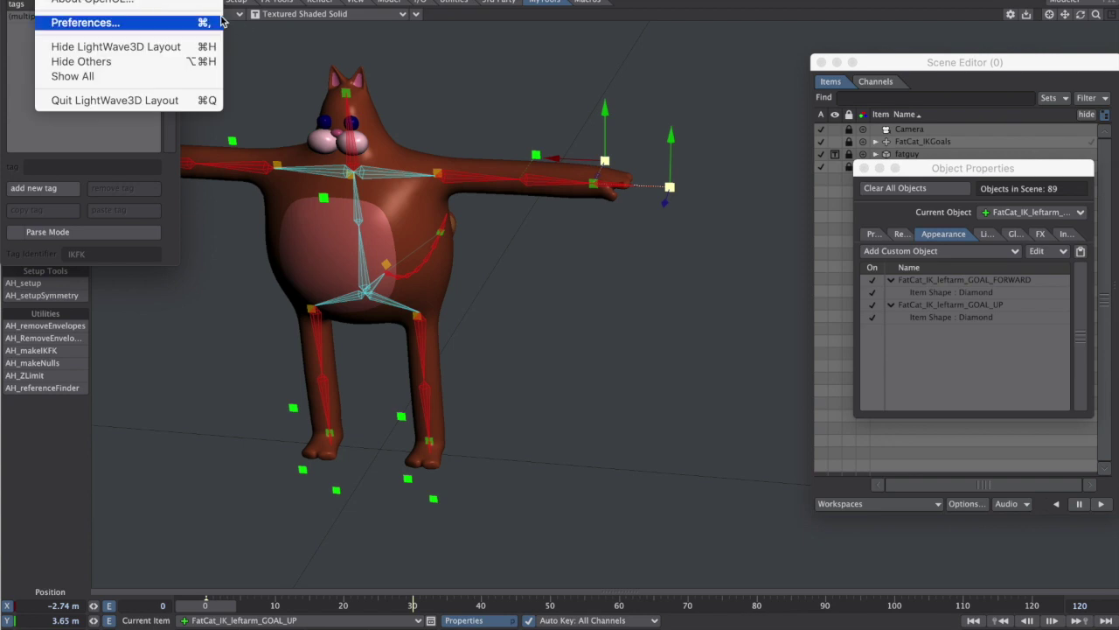
click(649, 64)
drag(129, 0, 686, 260)
alt+drag(531, 224, 578, 229)
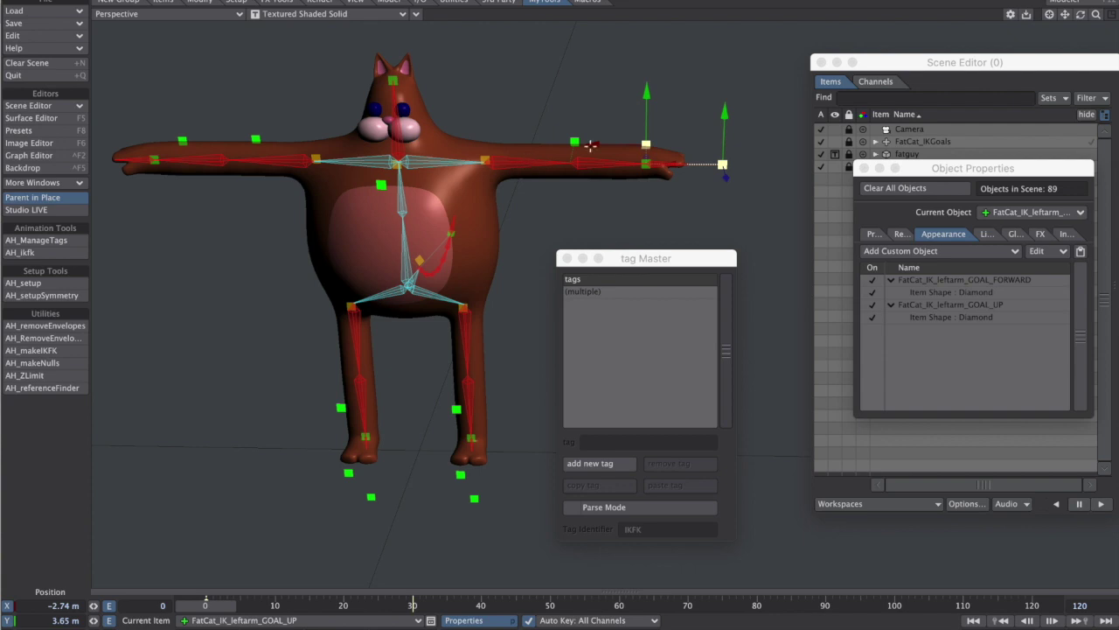
- Examine the IKFK tags on the left arm's GOAL_FORWARD, GOAL_UP and POLE controls
click(722, 164)
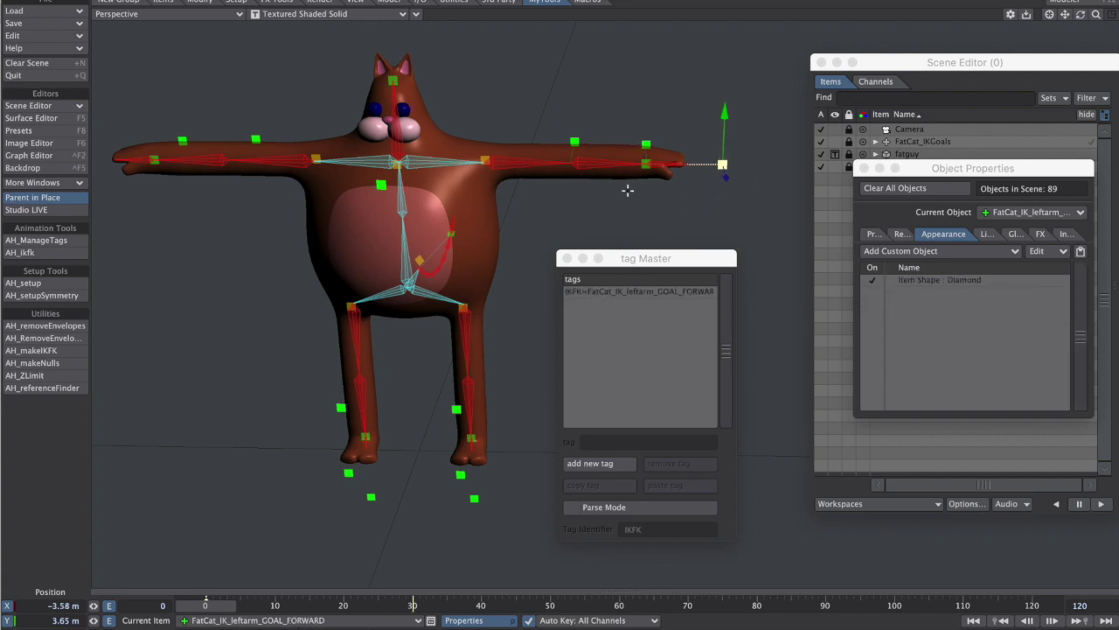
click(645, 144)
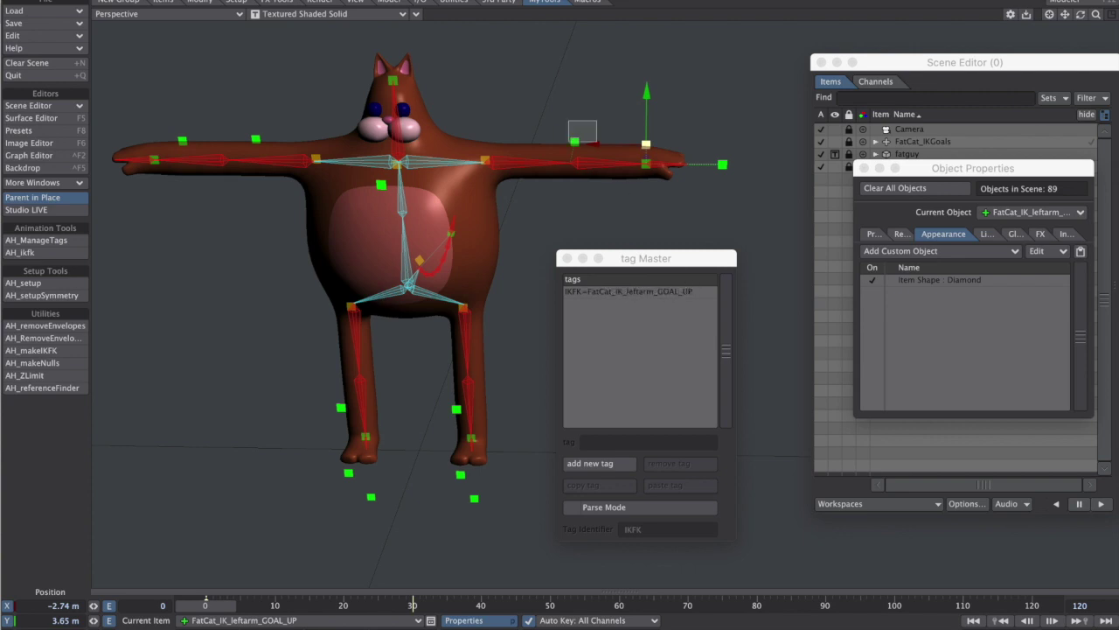
click(574, 141)
click(723, 164)
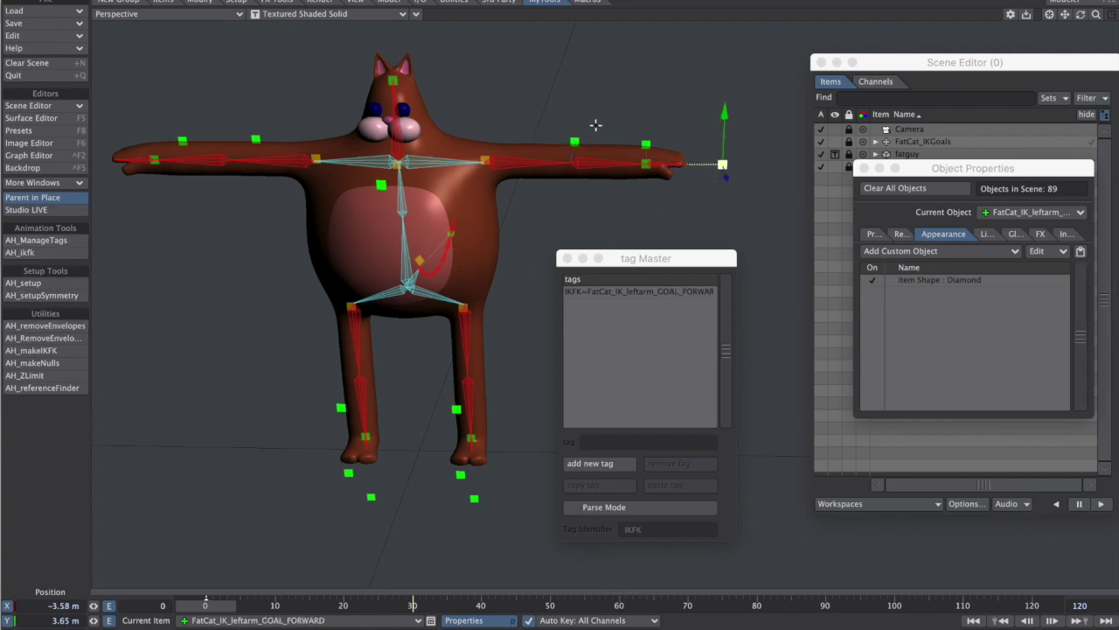
click(574, 141)
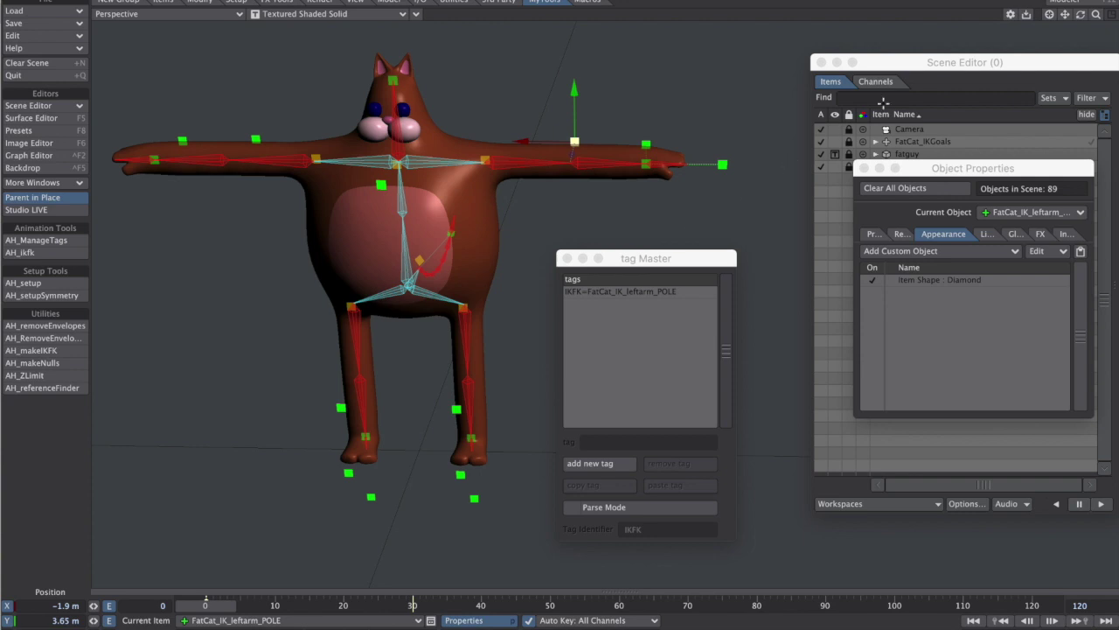
- Examine the IKFK tags on the left arm's second bone and on the tail bones
alt+drag(709, 202, 324, 217)
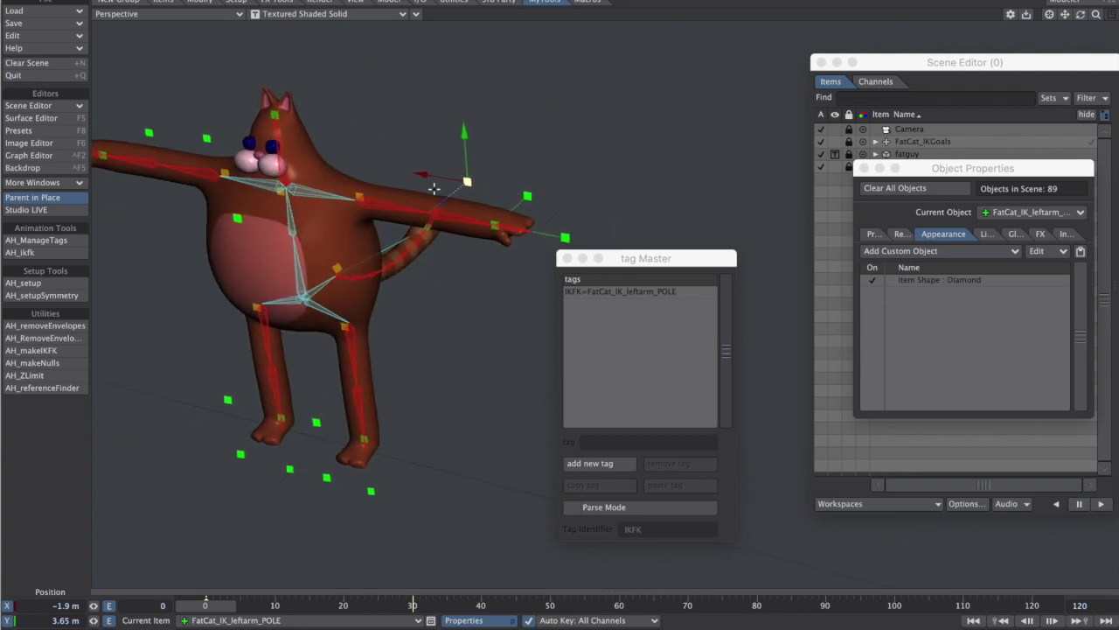
click(437, 215)
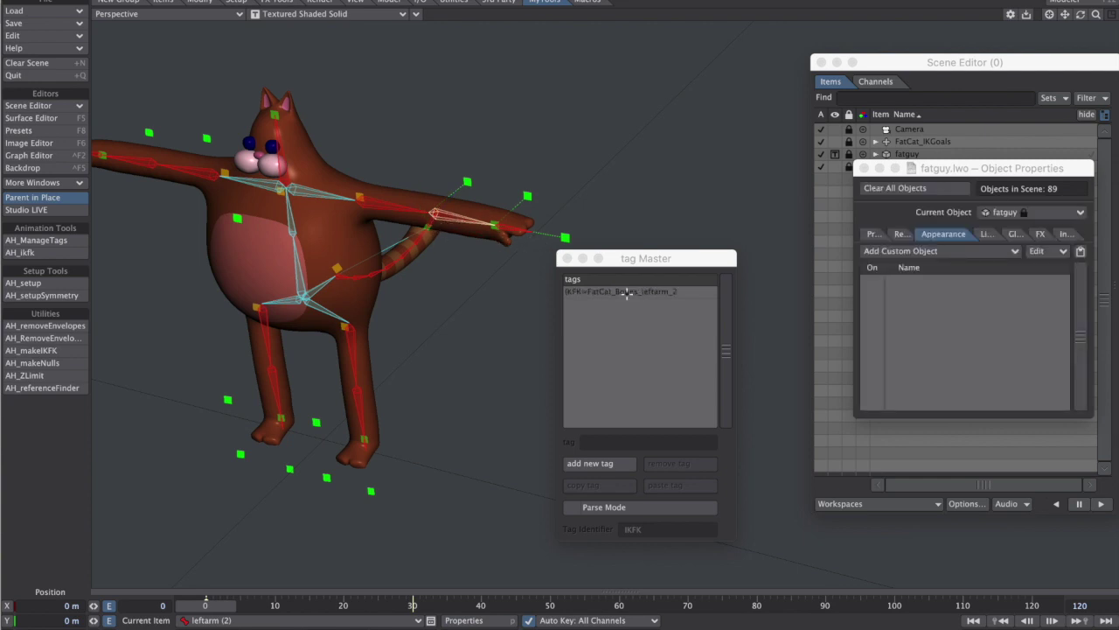
click(395, 268)
click(405, 252)
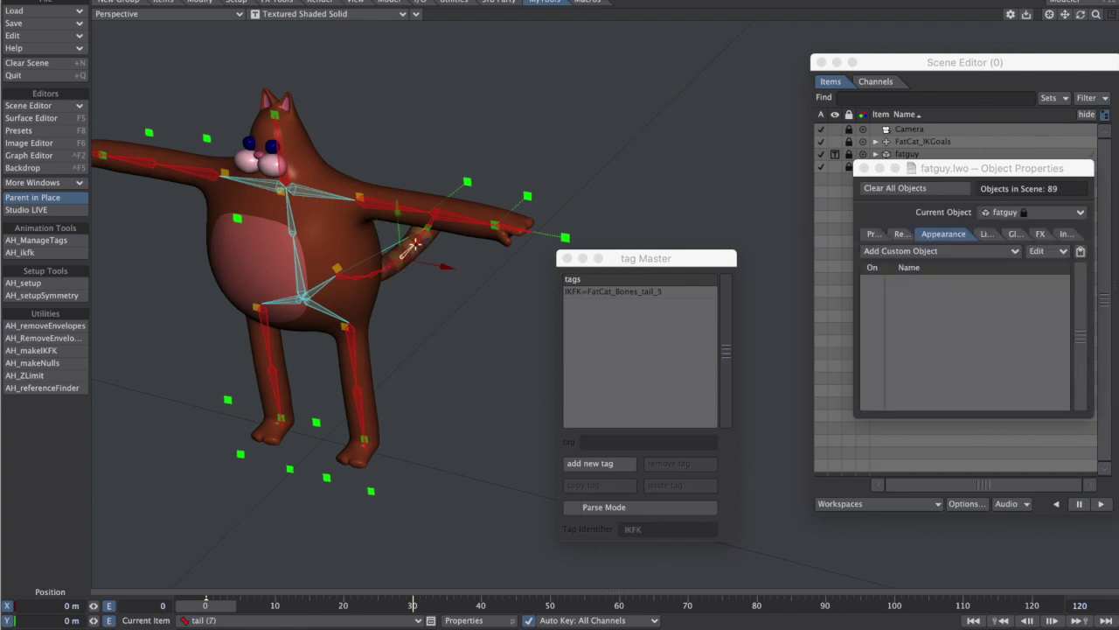
click(416, 241)
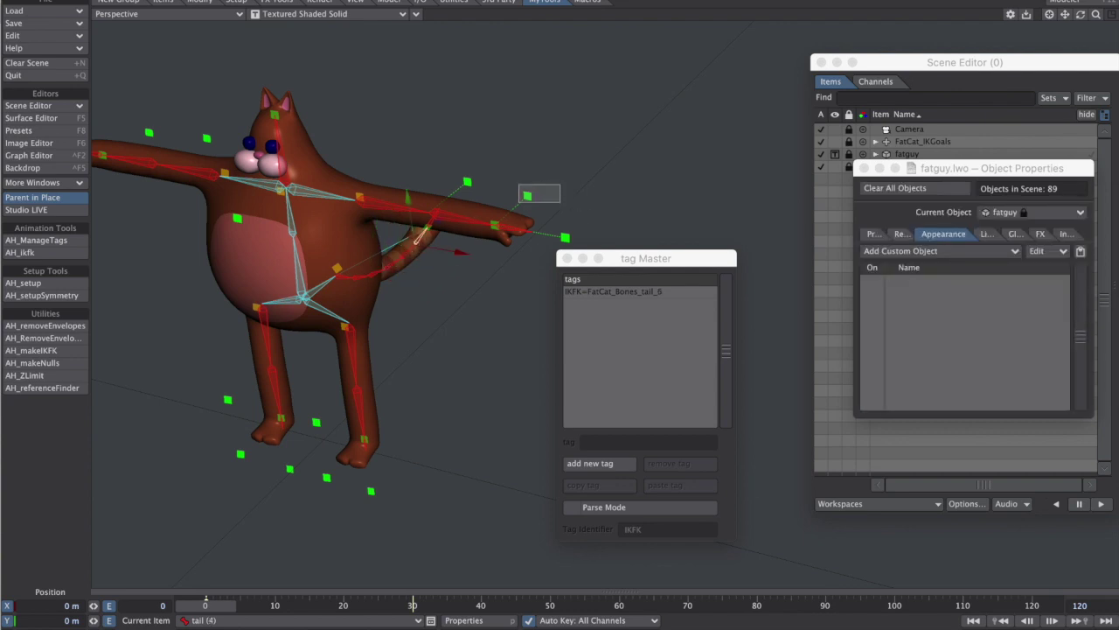
- Compare the IKFK tags on the left arm's GOAL_UP control, POLE control and second bone with the item names in a flat Scene Editor list
click(527, 196)
click(989, 62)
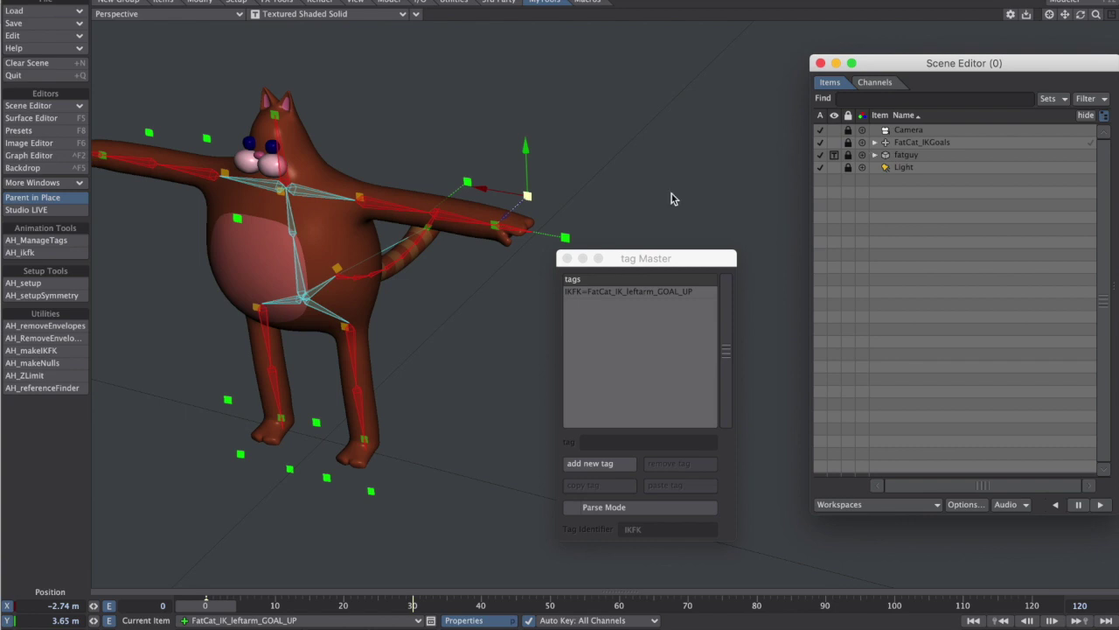
click(1104, 115)
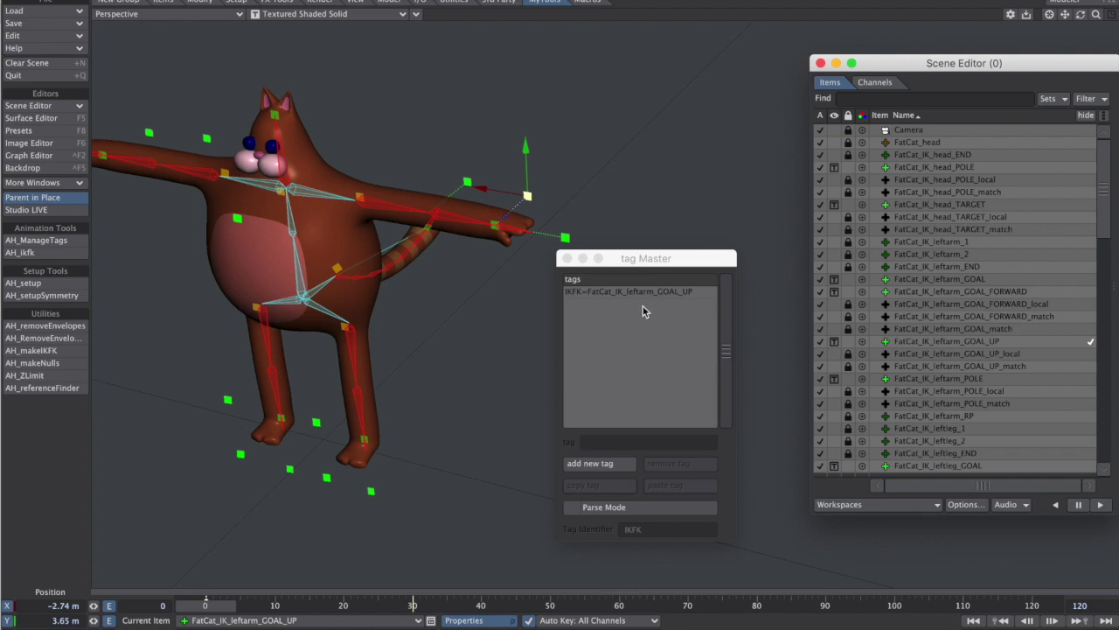
mouse_move(455, 193)
right_down()
mouse_move(429, 216)
mouse_move(441, 216)
right_up()
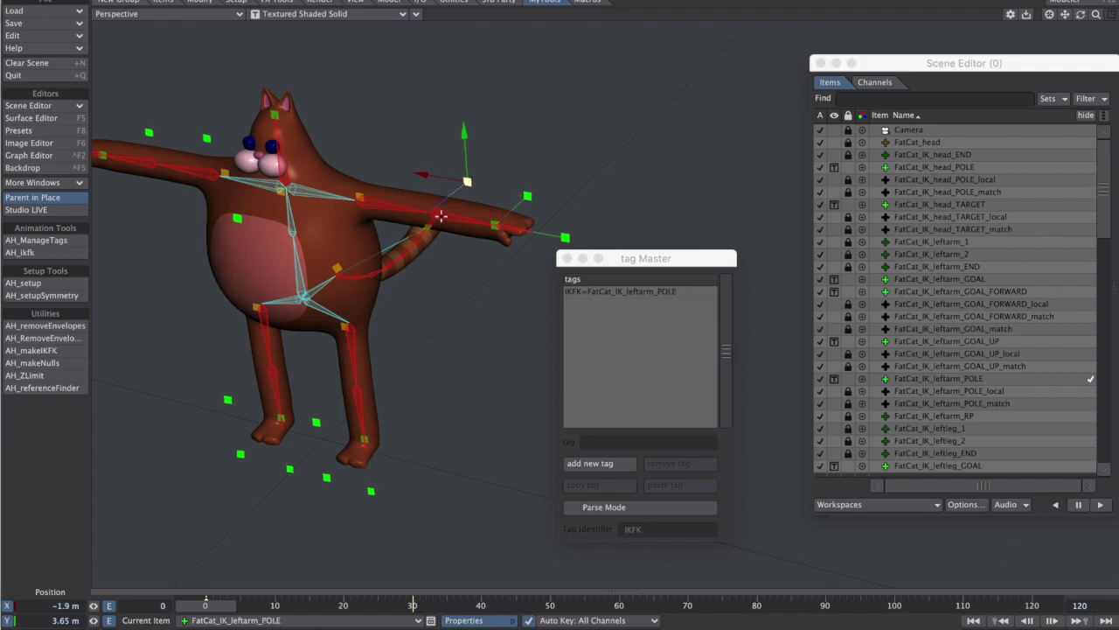
click(435, 217)
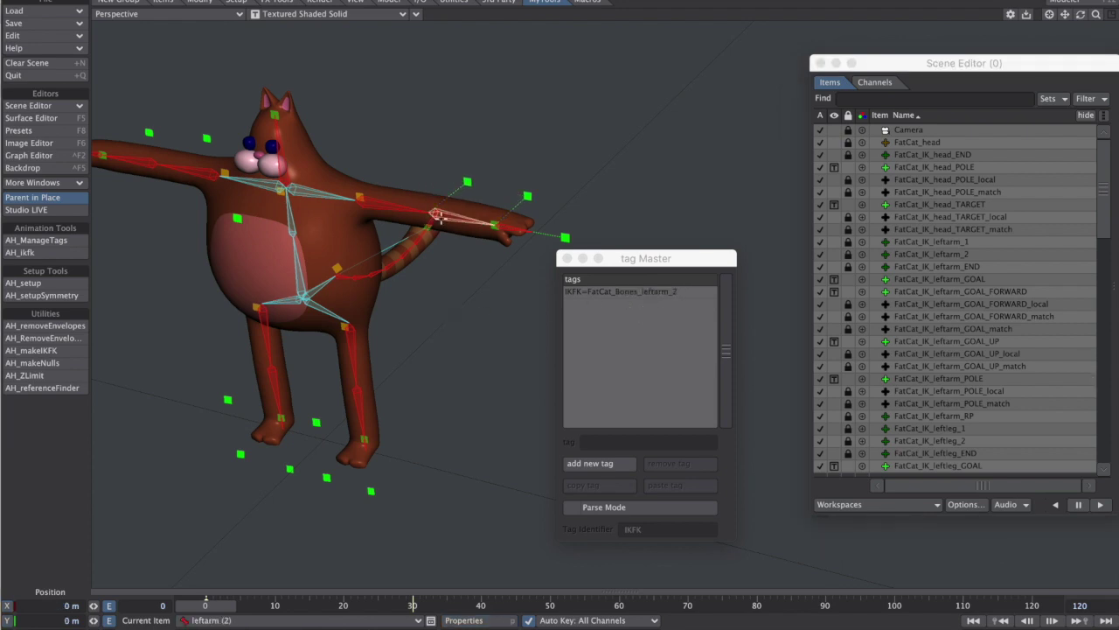
- Examine the tags on the body2 bone, the left clavicle and the first left arm bone
alt+drag(401, 292, 450, 239)
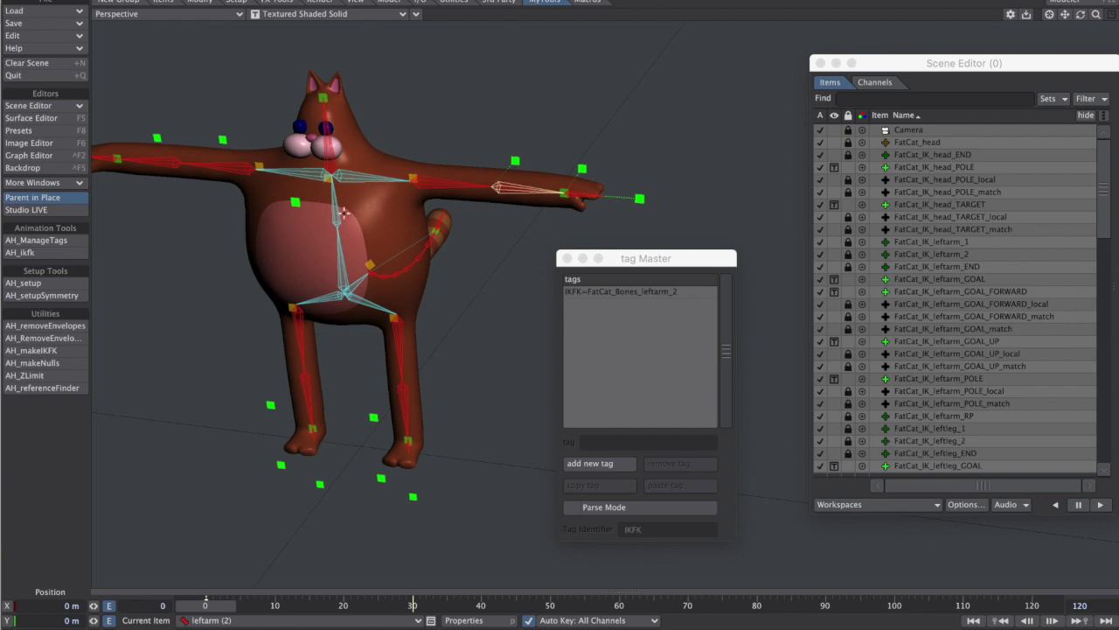
click(339, 218)
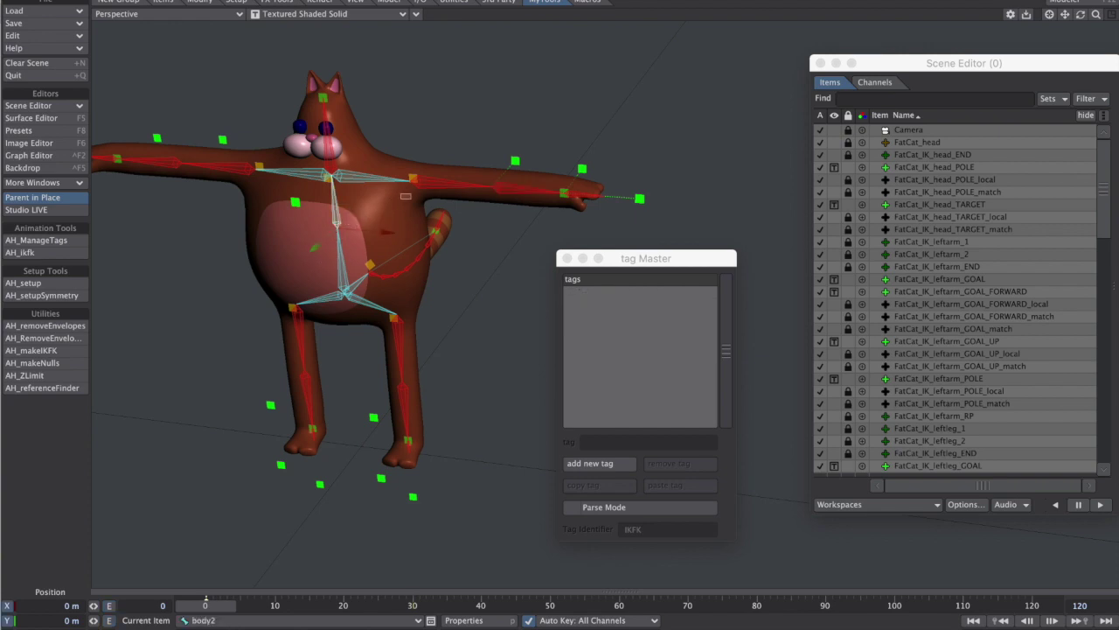
click(429, 182)
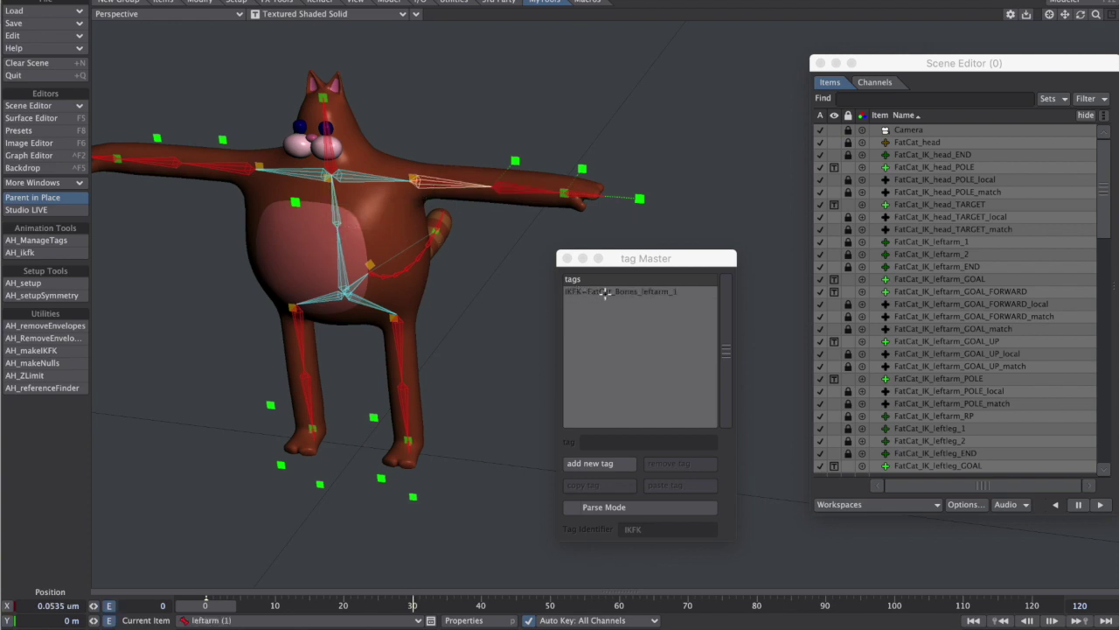
click(339, 231)
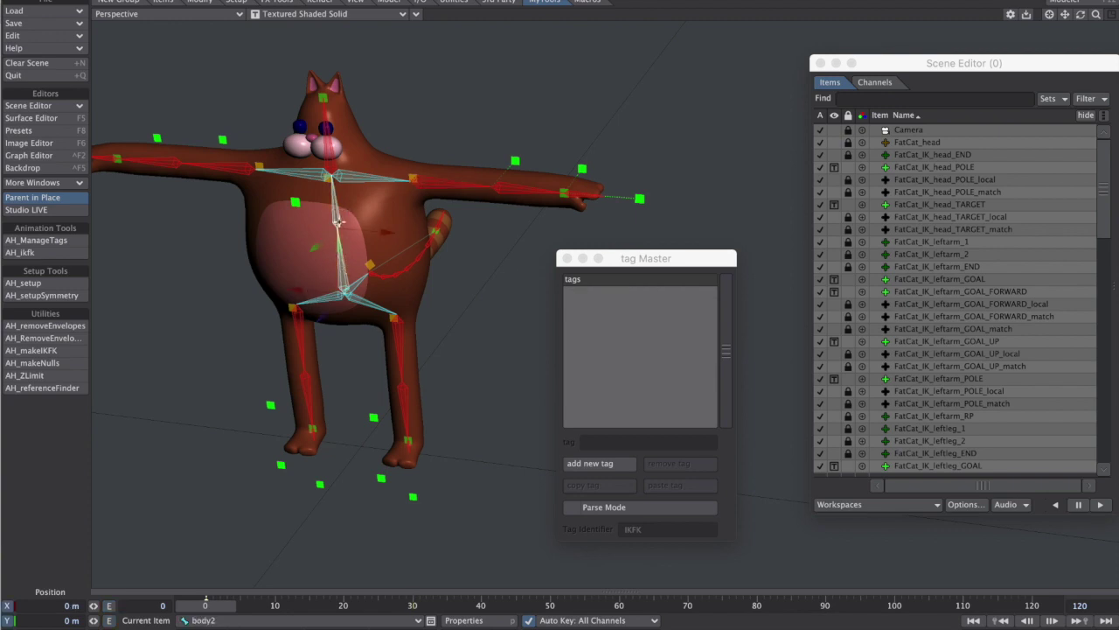
click(310, 188)
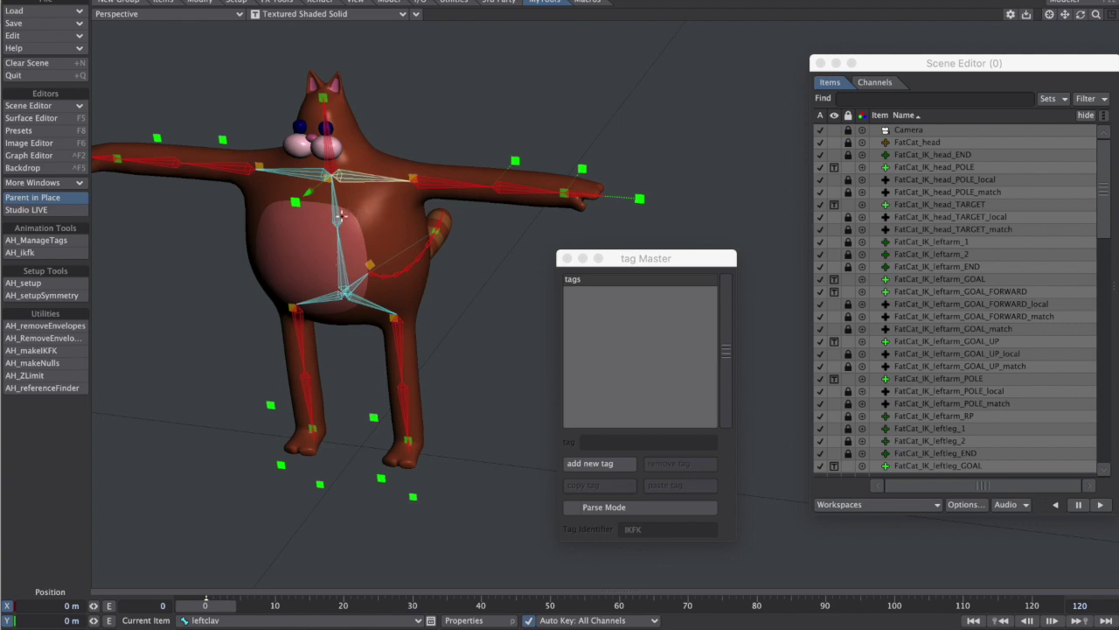
click(443, 184)
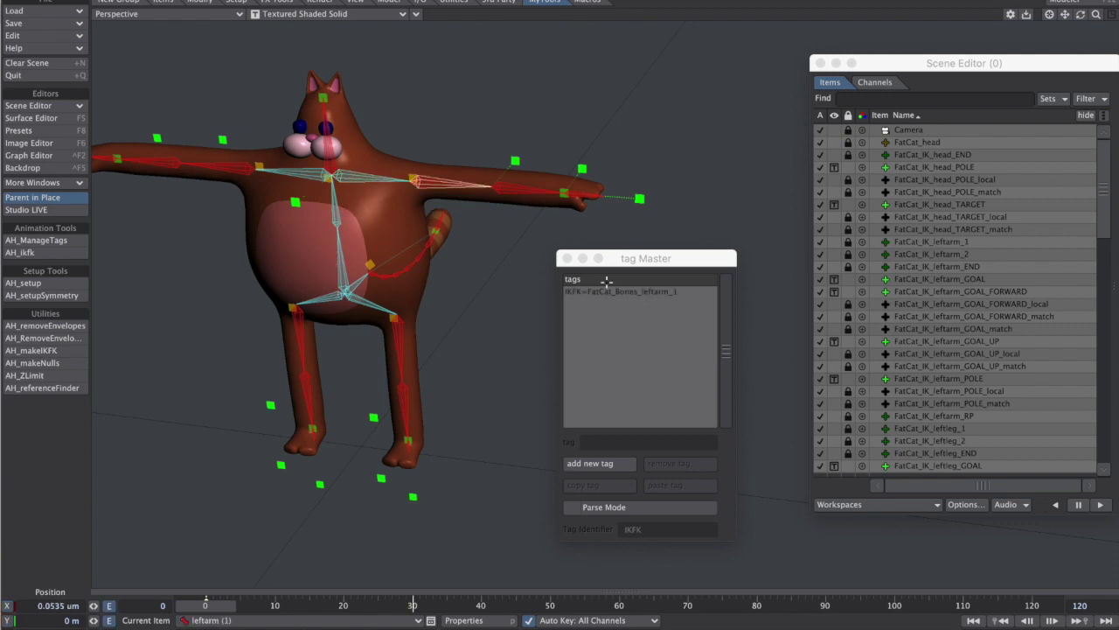
click(651, 292)
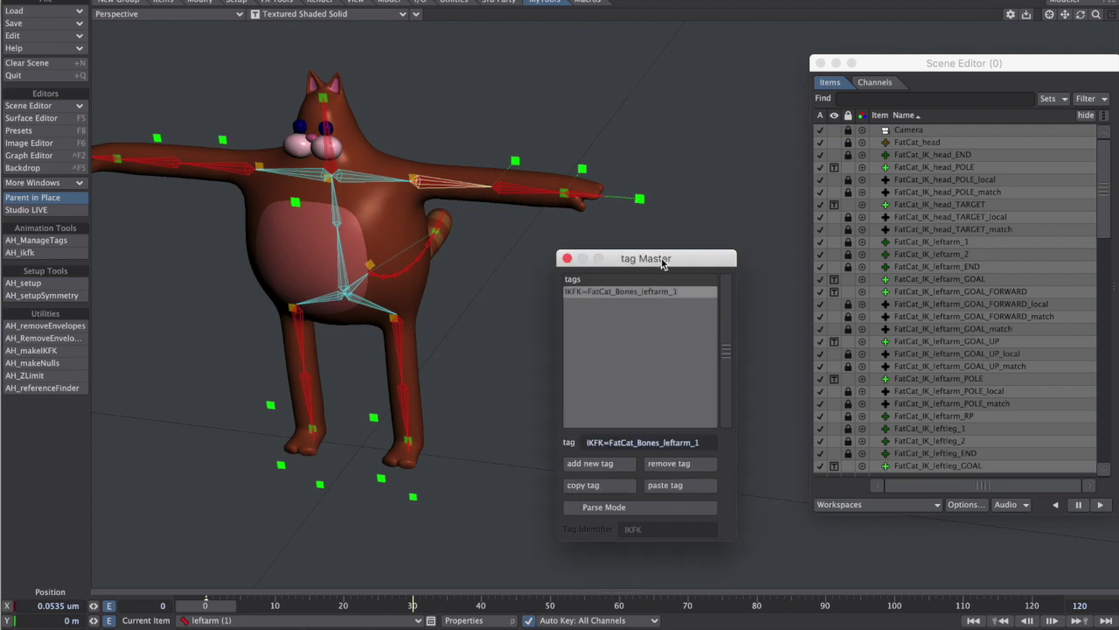
- Move the tag Master window higher and check the clavicle, body, butt and hip bones for tags
drag(661, 260, 707, 116)
click(656, 347)
click(355, 174)
click(332, 181)
click(329, 202)
click(346, 251)
click(360, 302)
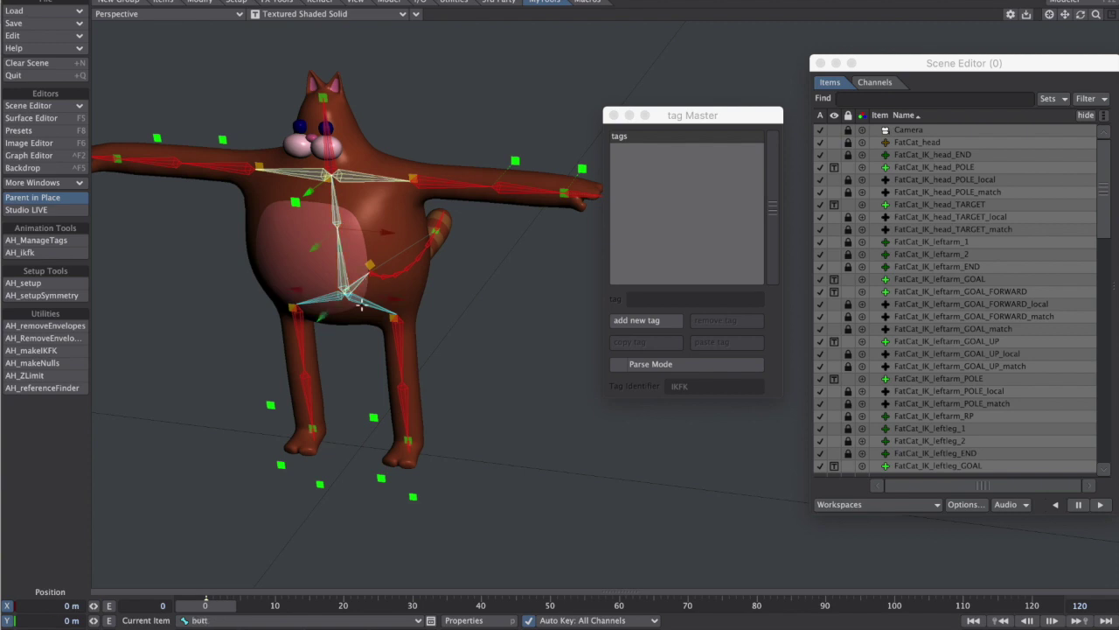
click(320, 299)
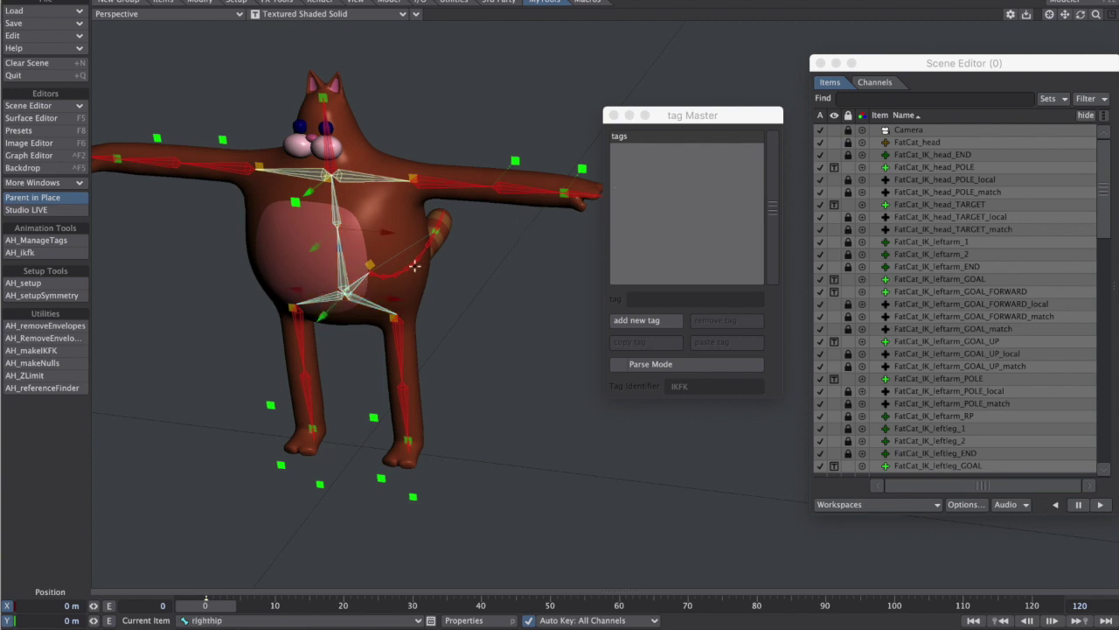
click(358, 281)
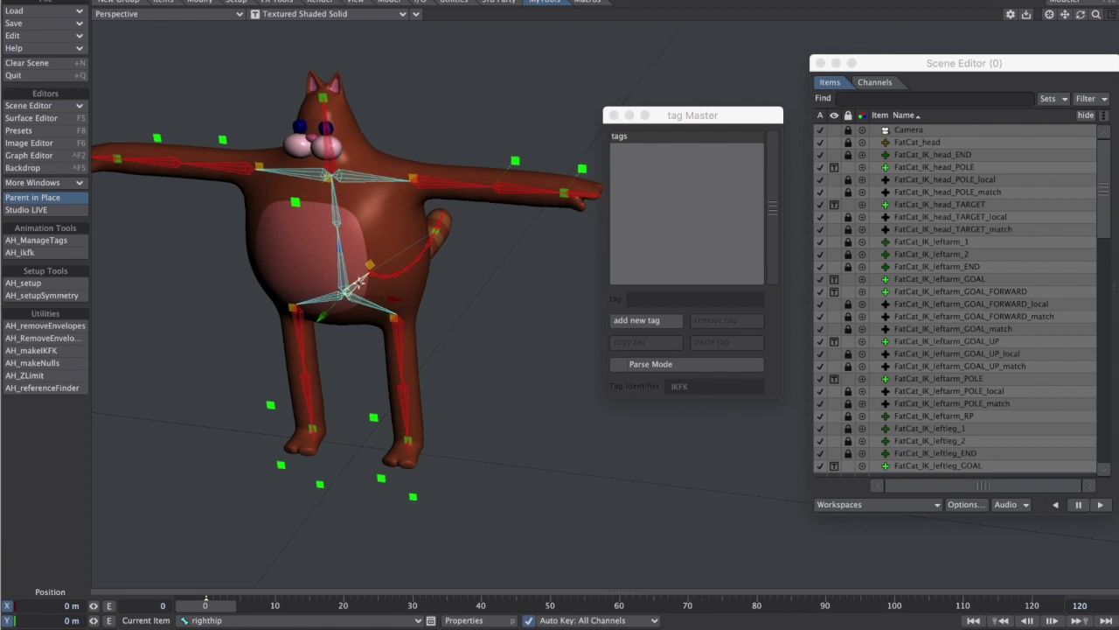
click(324, 303)
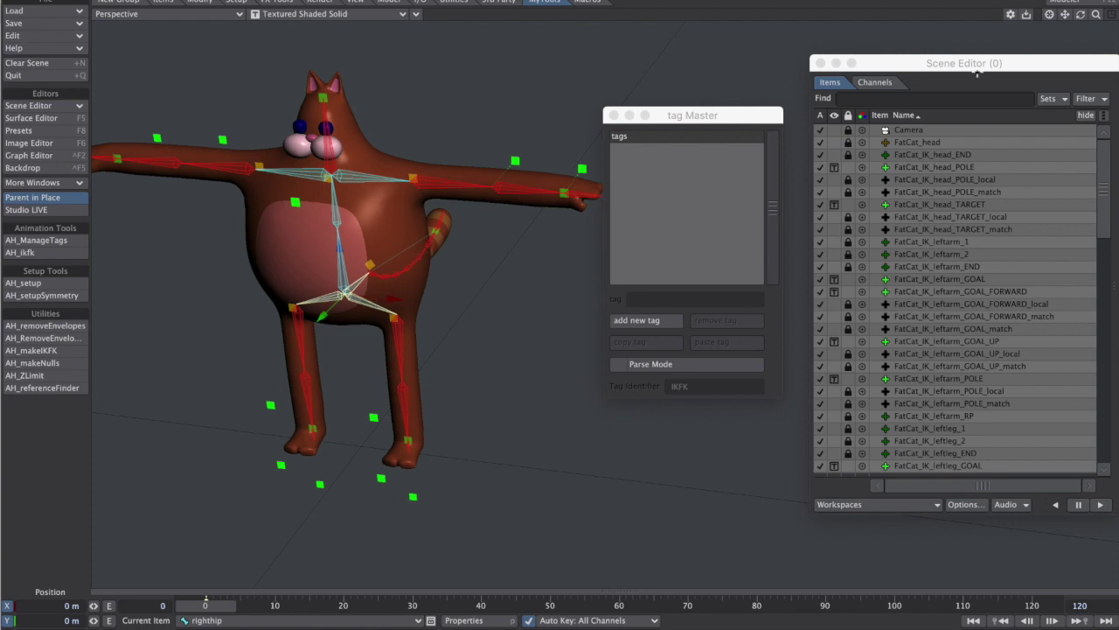
- Expand the bones of fatguy in the Scene Editor and lock the body2 bone
drag(1107, 203, 1110, 462)
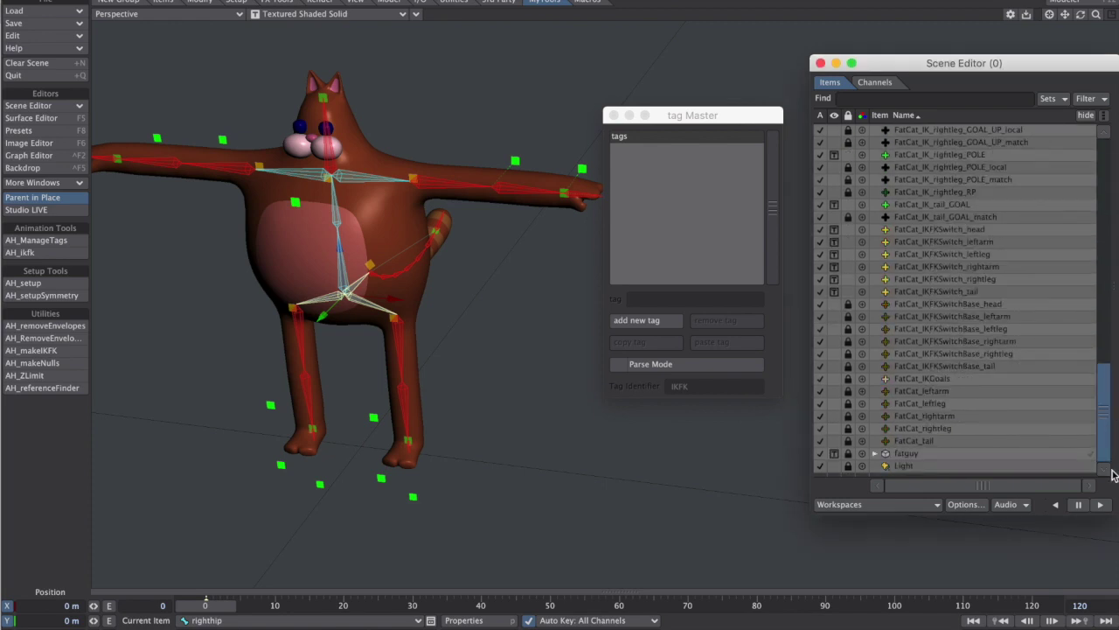
click(876, 453)
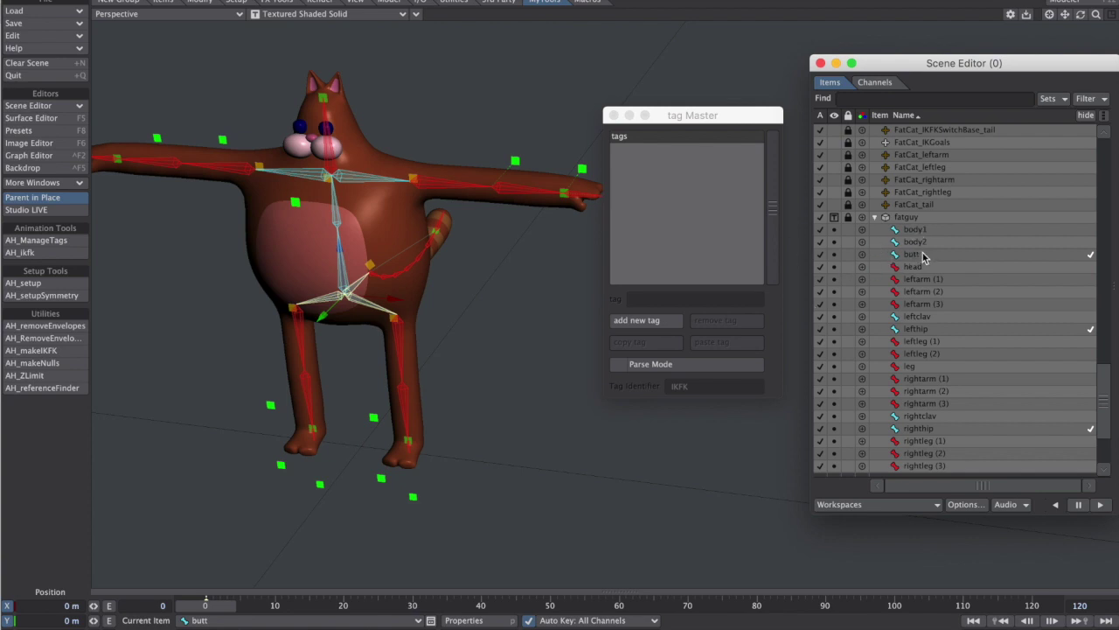
click(847, 241)
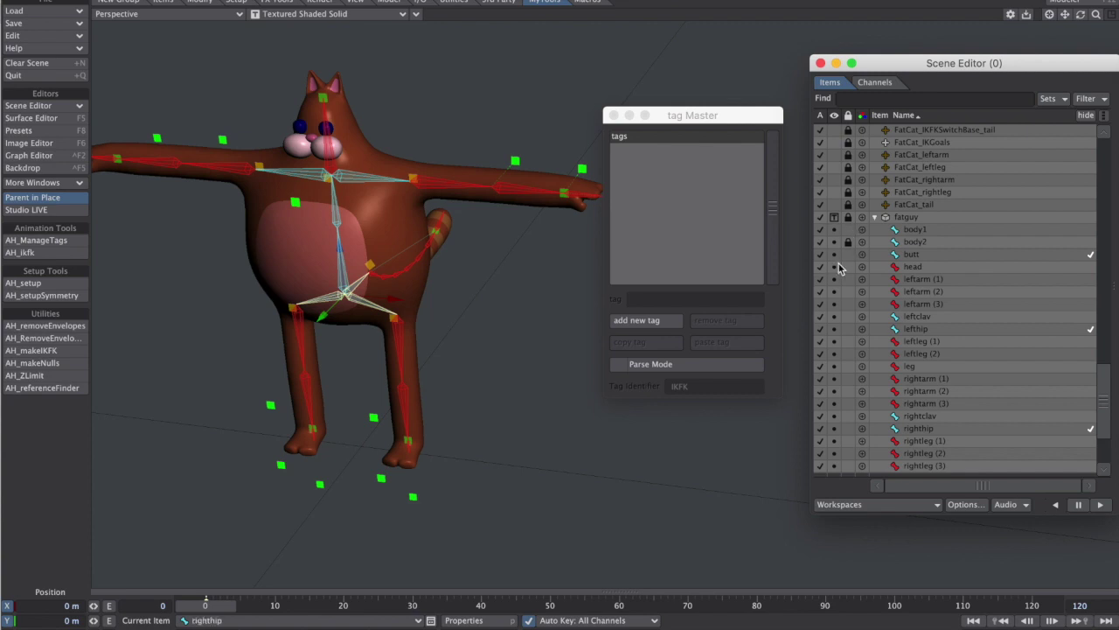
- Lock and hide the butt, lefthip and righthip bones of fatguy
click(1043, 253)
ctrl+click(1057, 329)
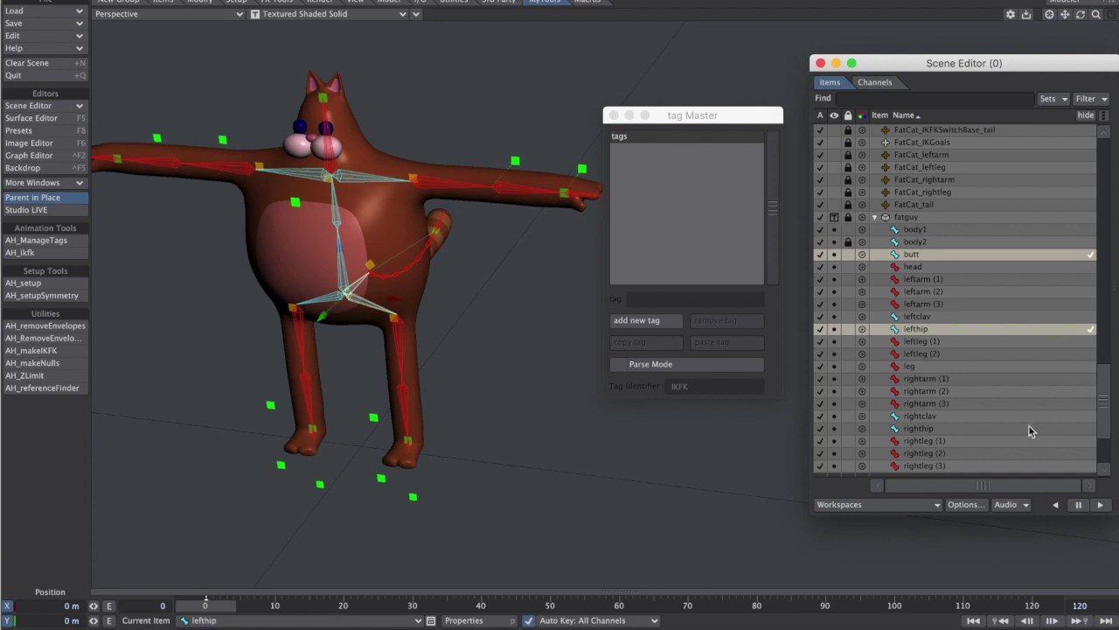
ctrl+click(969, 428)
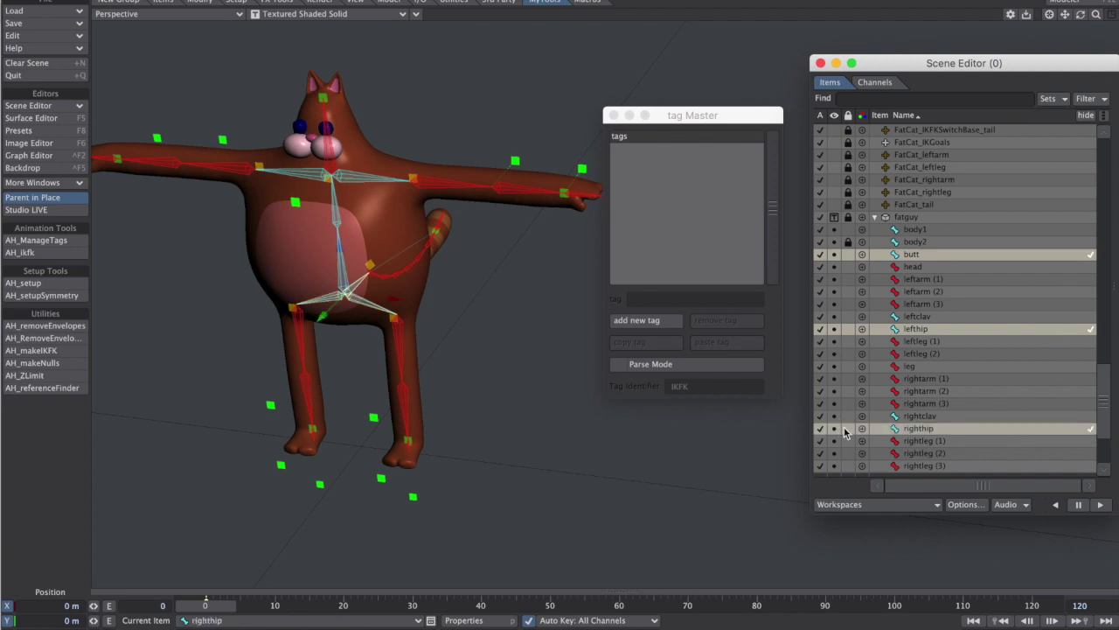
click(848, 428)
click(846, 428)
- Examine the first left leg bone and the body1 bone on the character
click(400, 330)
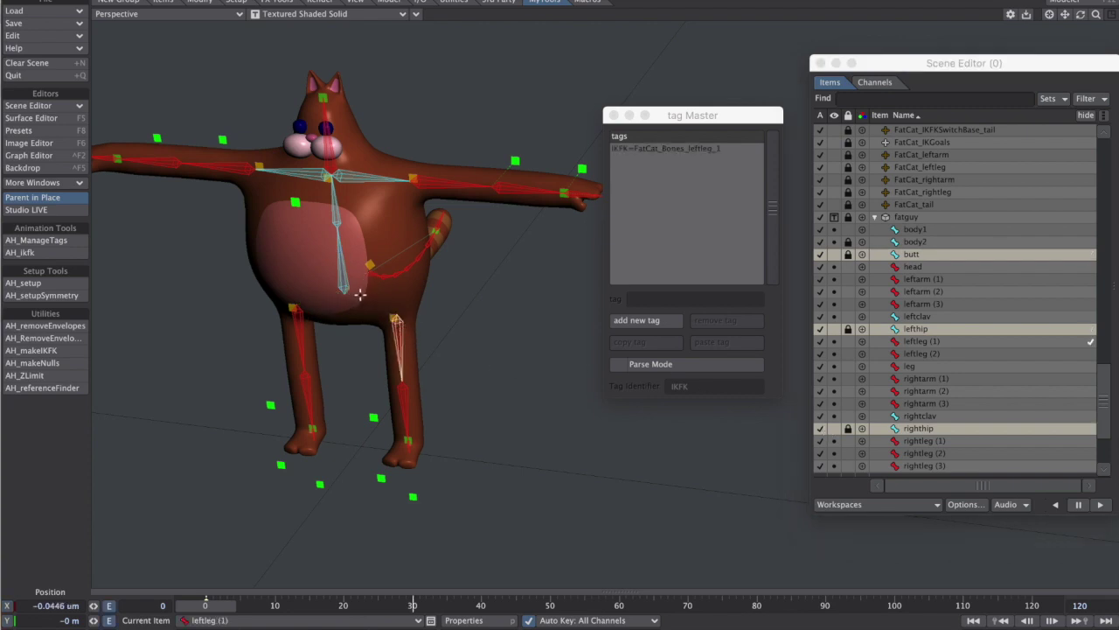
alt+drag(518, 363, 480, 376)
click(332, 294)
alt+drag(376, 326, 443, 294)
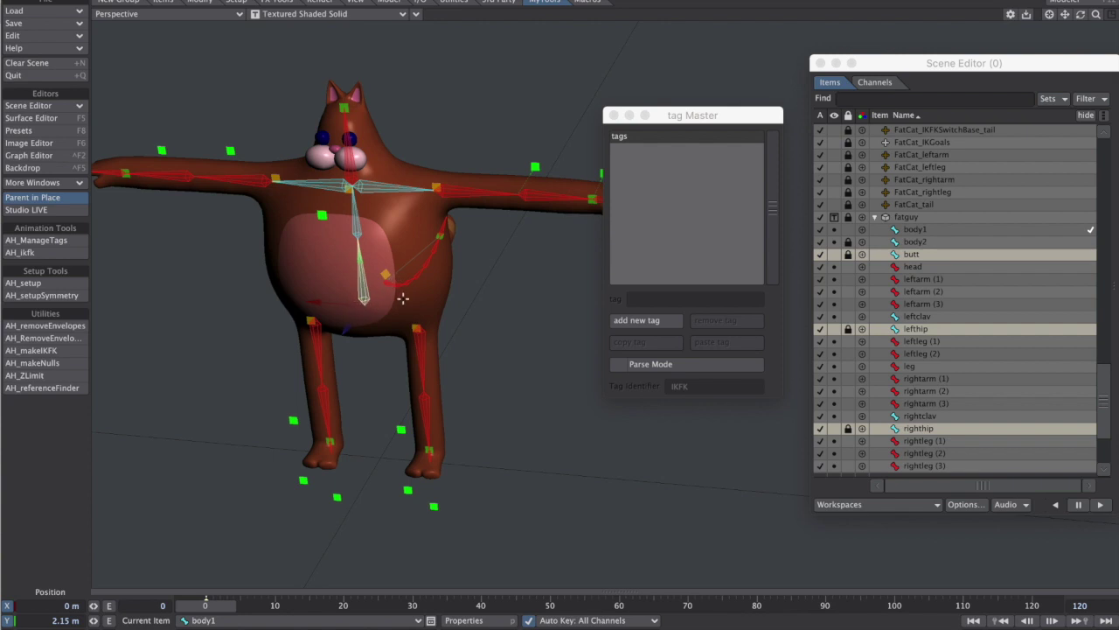
- Add a null object named FatCat_Cog
key(ctrl+n)
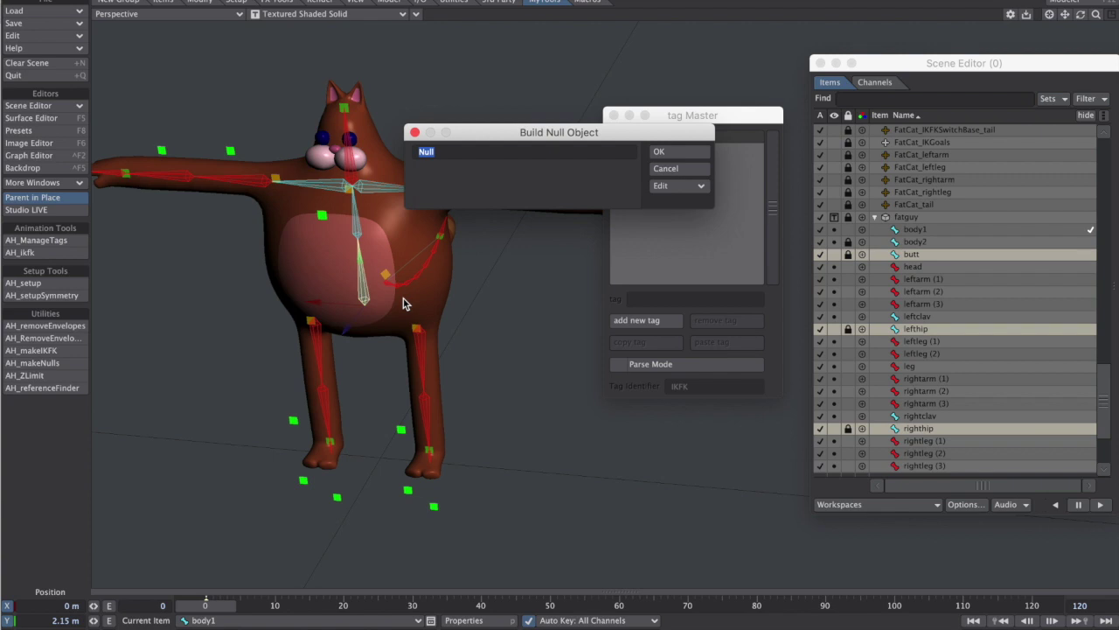
text(c)
key(shift+Left)
key(shift+Left)
key(shift+Left)
key(Left)
text(FatCat_)
key(Return)
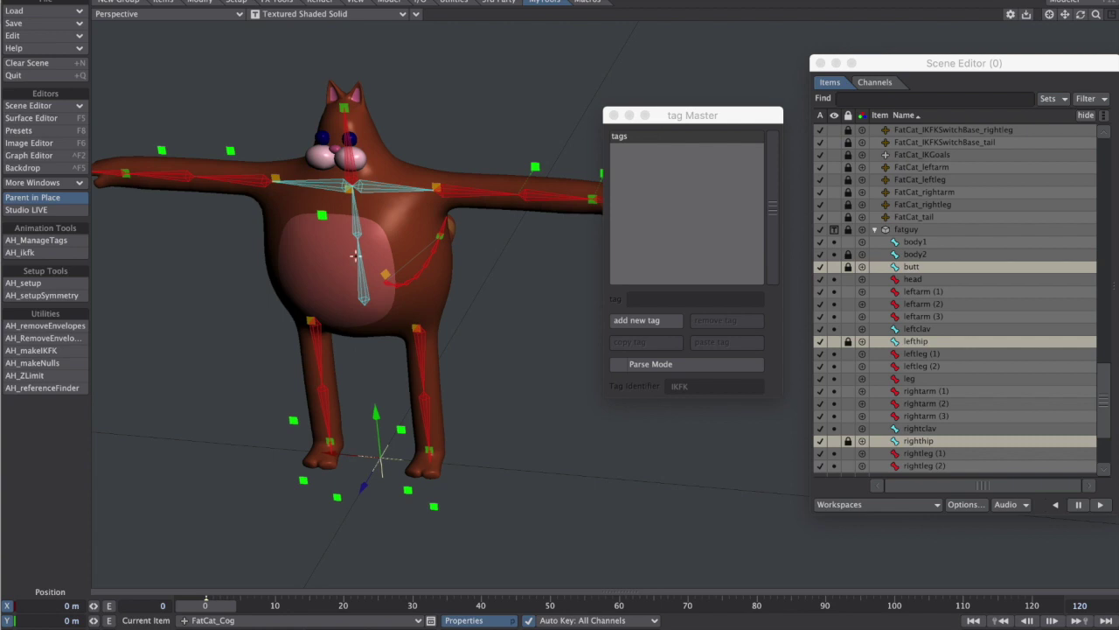
- Move the FatCat_Cog null up to the base of the body1 bone, at Y 2.15 m
click(368, 301)
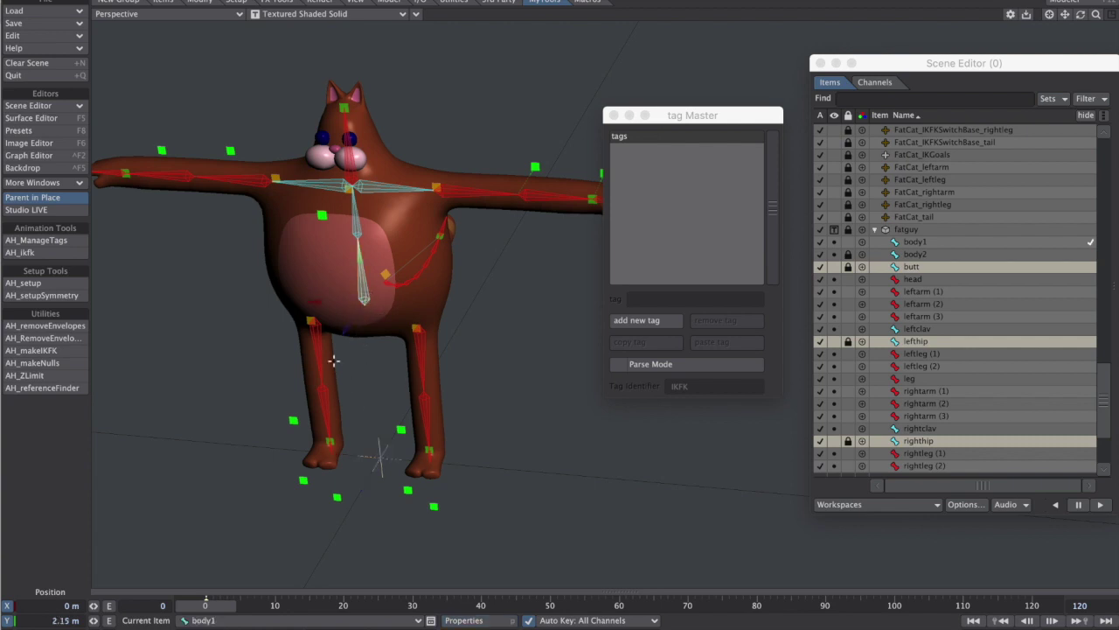
click(383, 456)
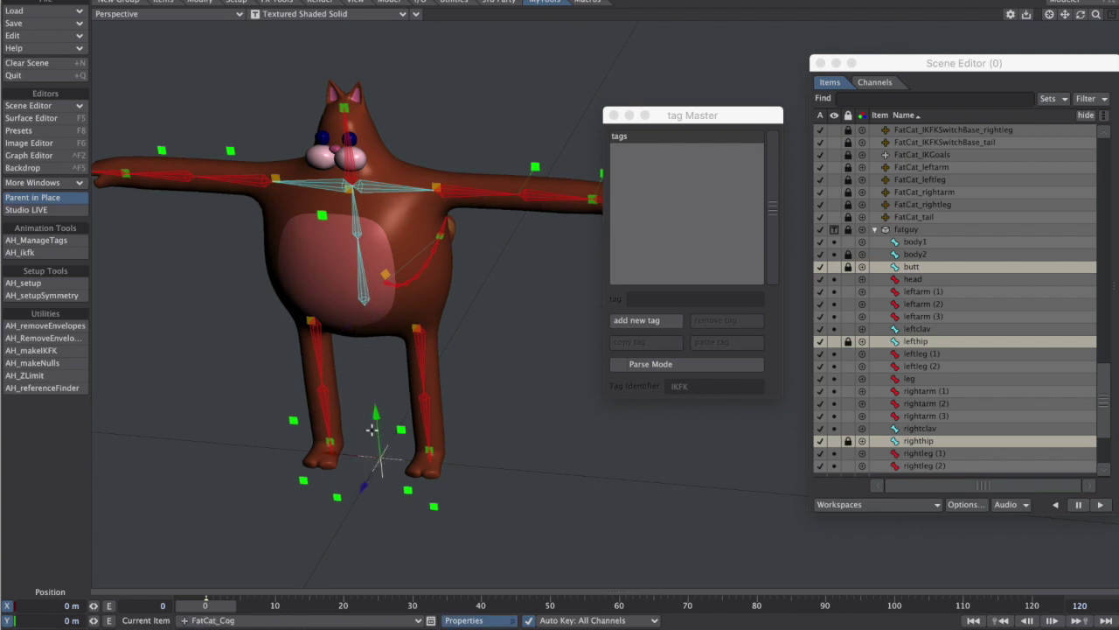
drag(374, 424, 363, 276)
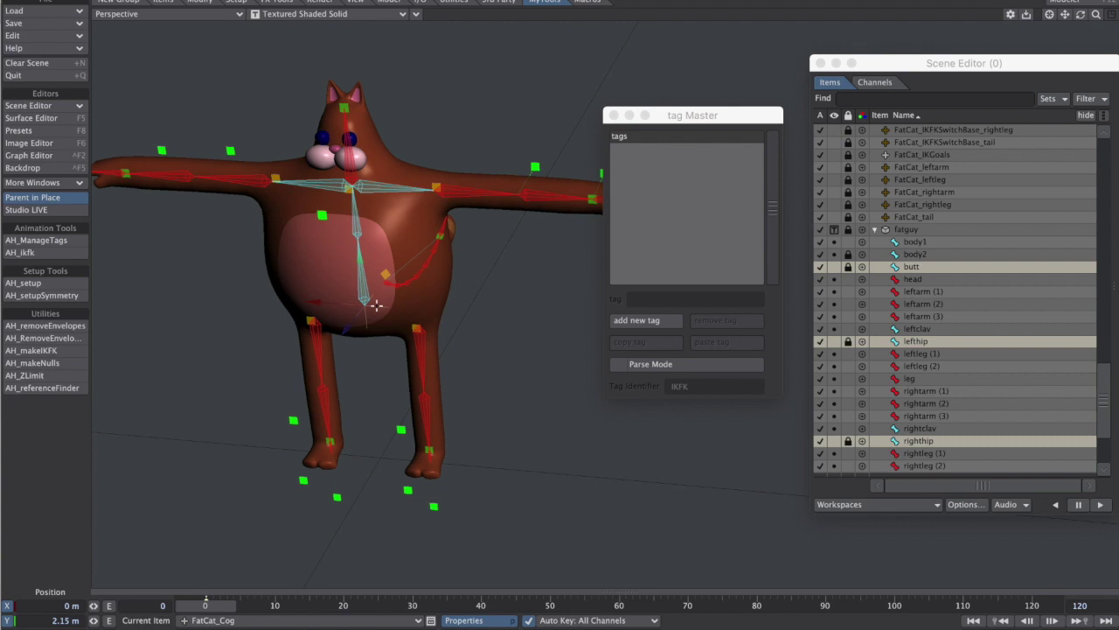
- Clone the FatCat_Cog null once and rename the clone FatCat_Cog_local
key(c)
key(Return)
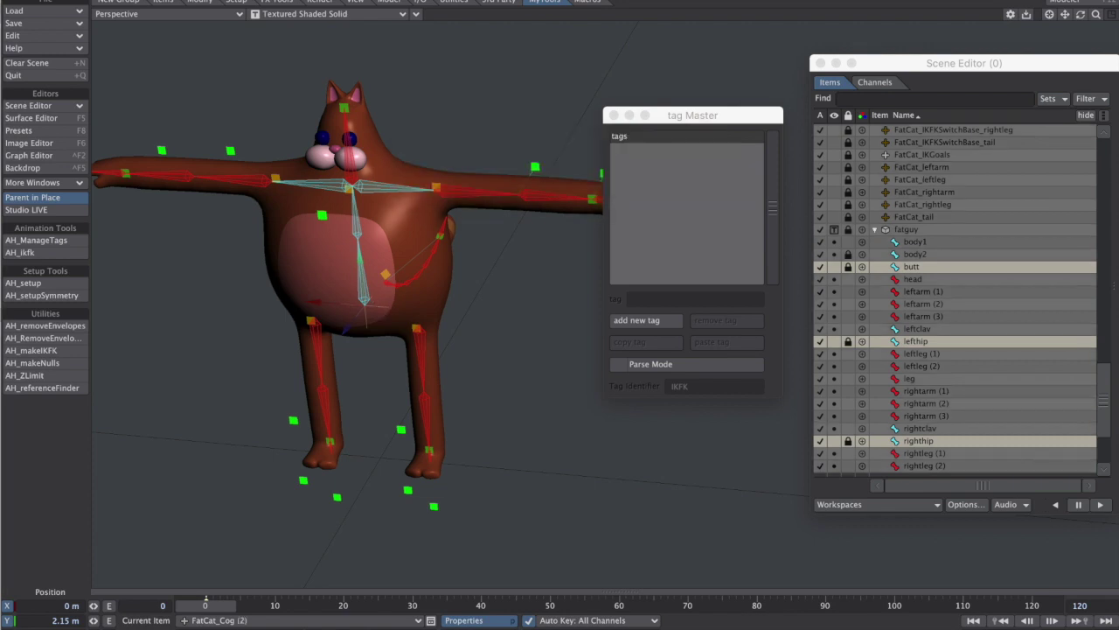
key(shift+n)
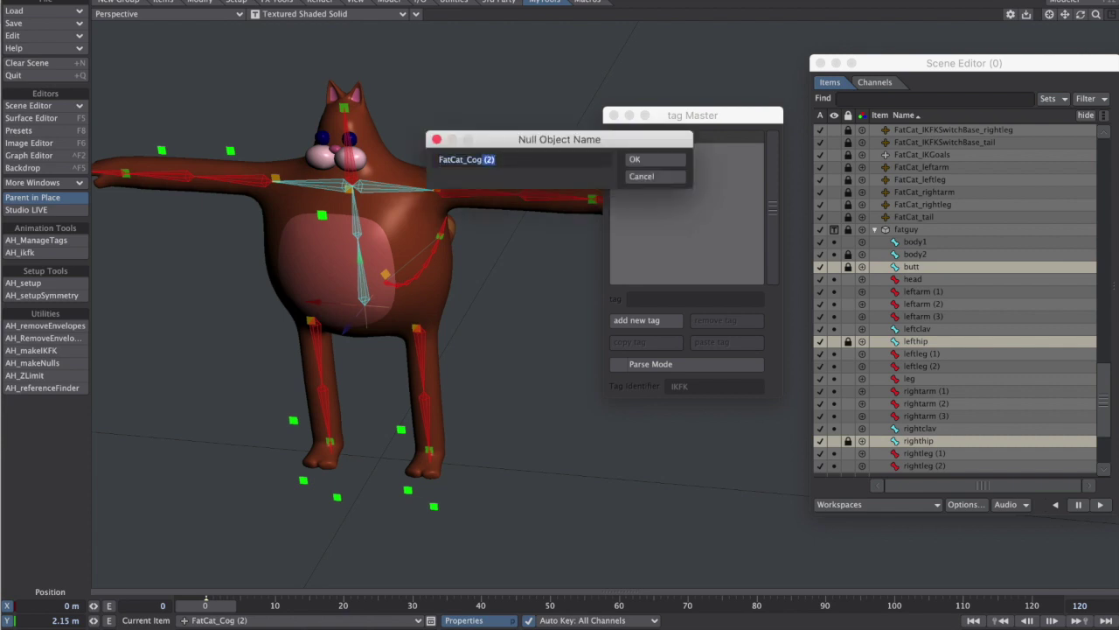
text(lo_)
key(Return)
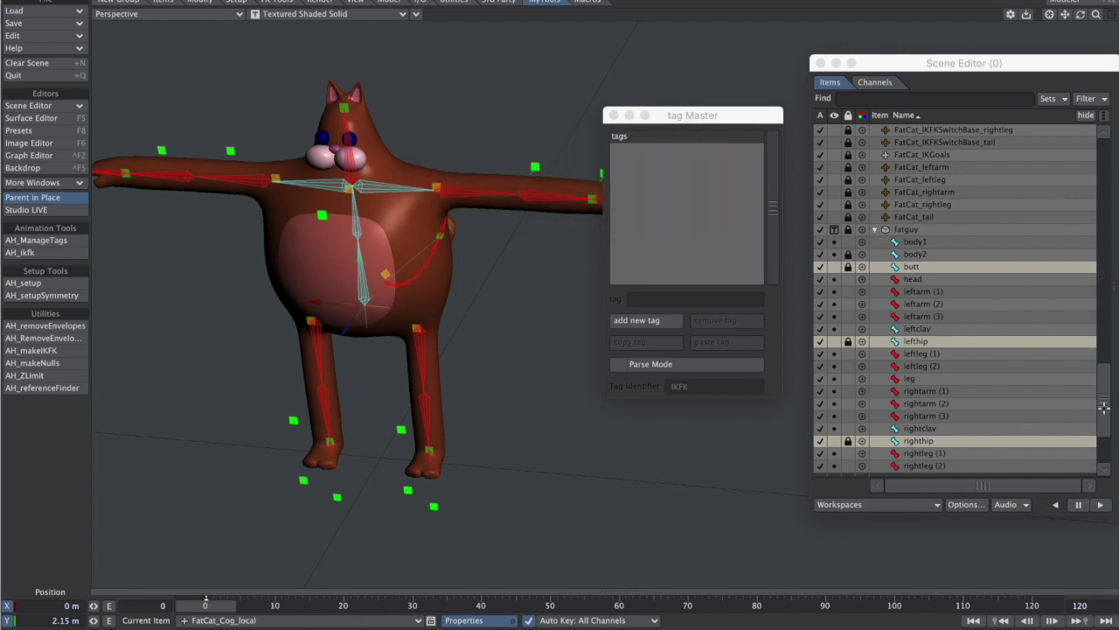
- Return the Scene Editor list to its hierarchy view and parent FatCat_Cog_local to FatCat_Cog
scroll(1103, 407, down, 5)
click(1107, 449)
click(1104, 115)
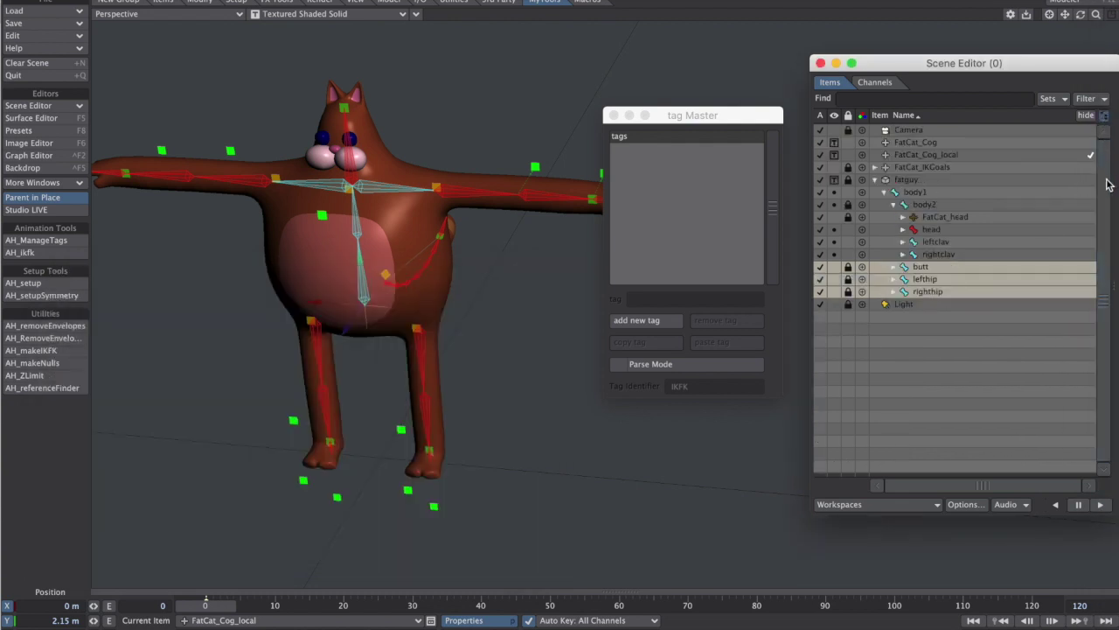
mouse_move(929, 156)
mouse_down()
mouse_move(906, 162)
mouse_move(916, 145)
mouse_up()
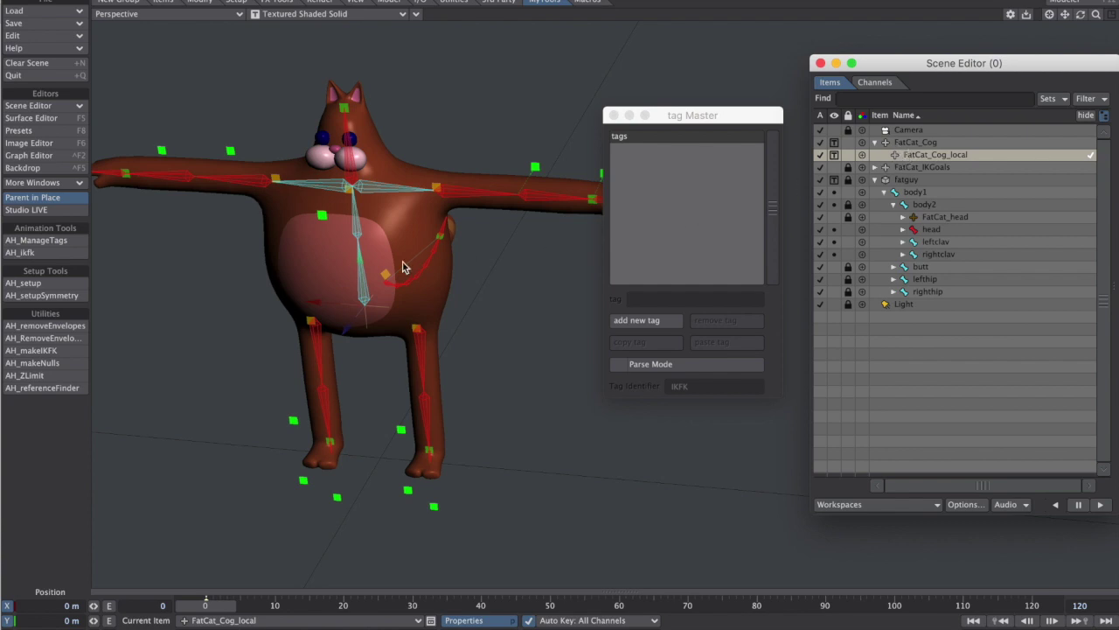
- Set the visibility of the FatCat_Cog null to Hidden
click(834, 143)
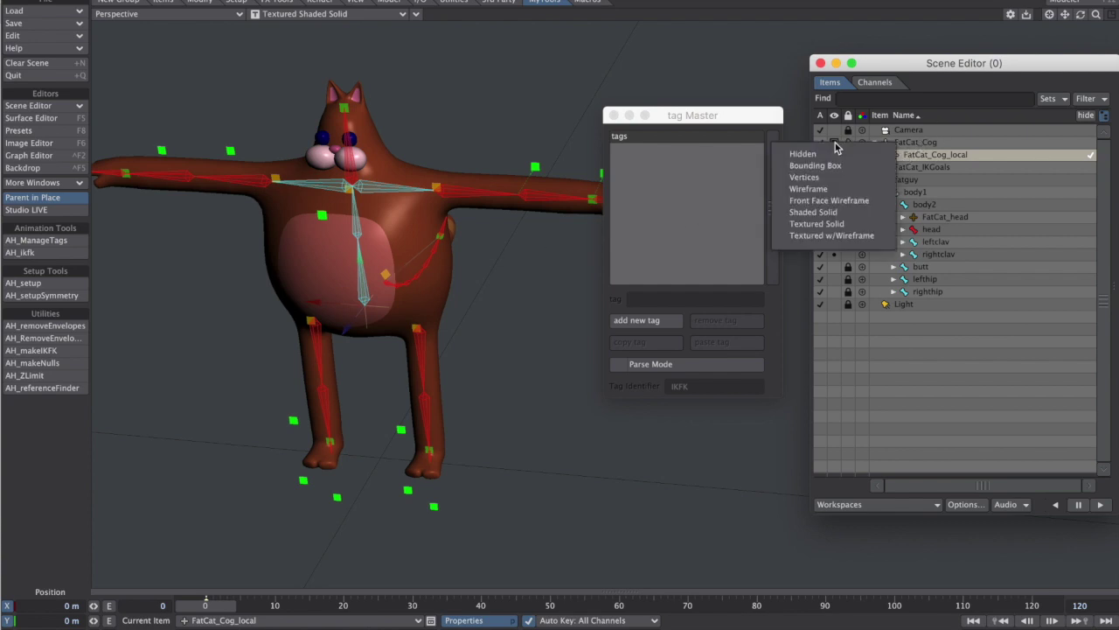
click(835, 147)
click(837, 145)
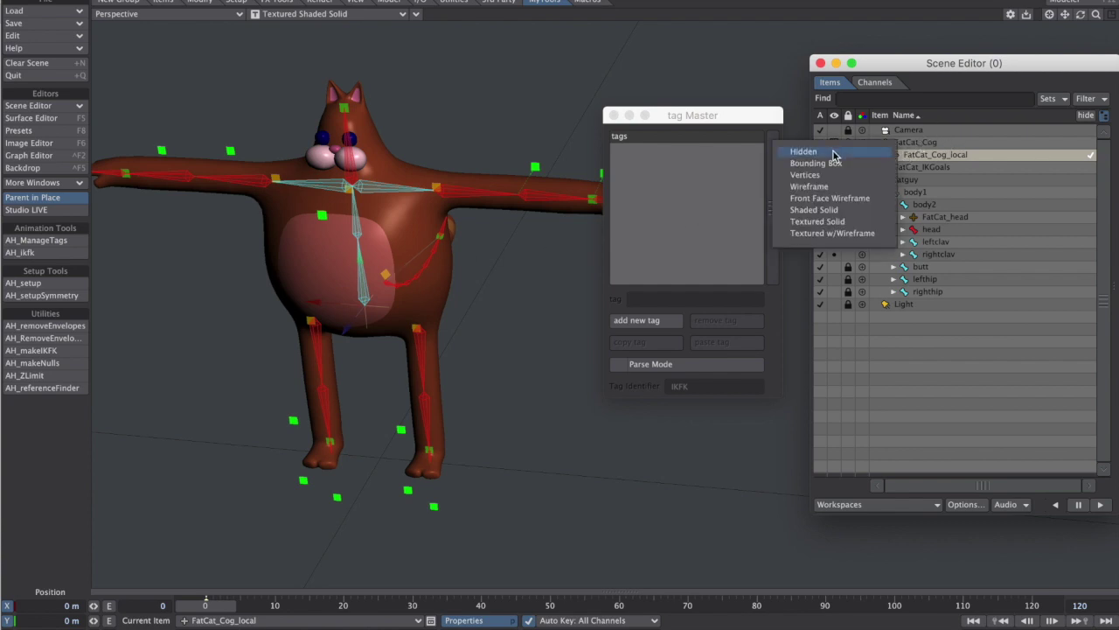
click(834, 152)
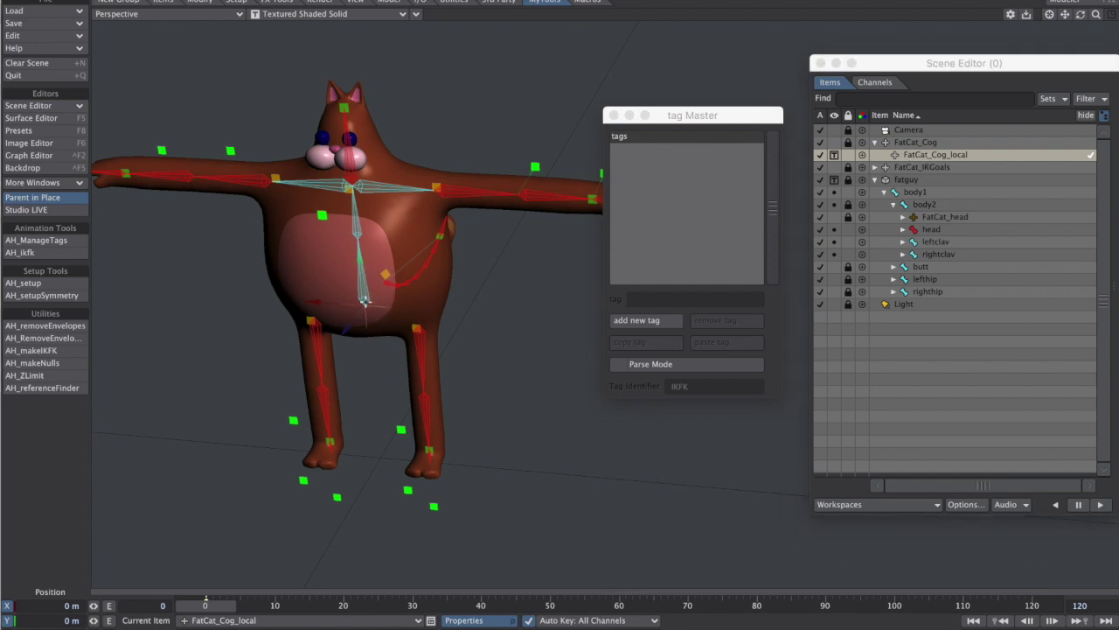
- Clear the Rotation Item and Position Item of the FatCat_Cog_local null in its motion options
click(364, 254)
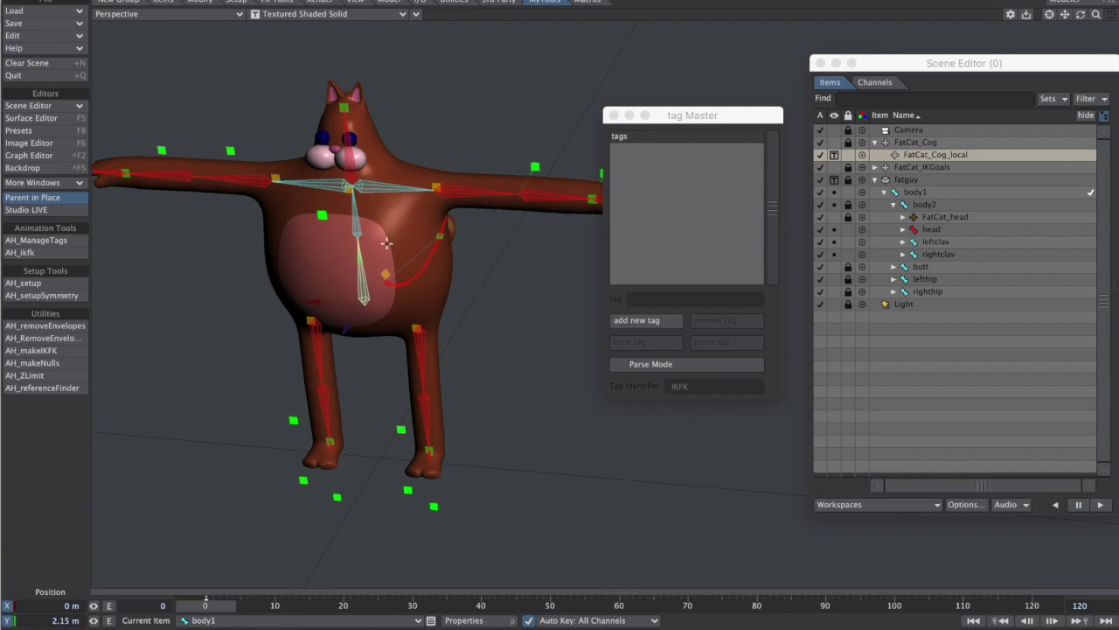
click(920, 142)
click(929, 155)
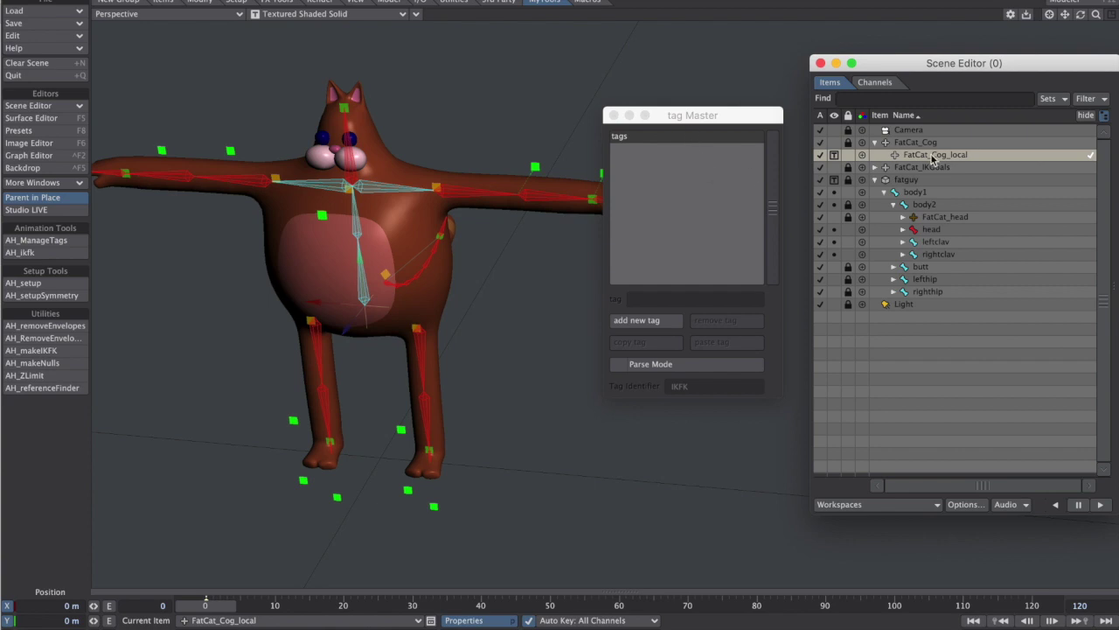
key(m)
click(584, 242)
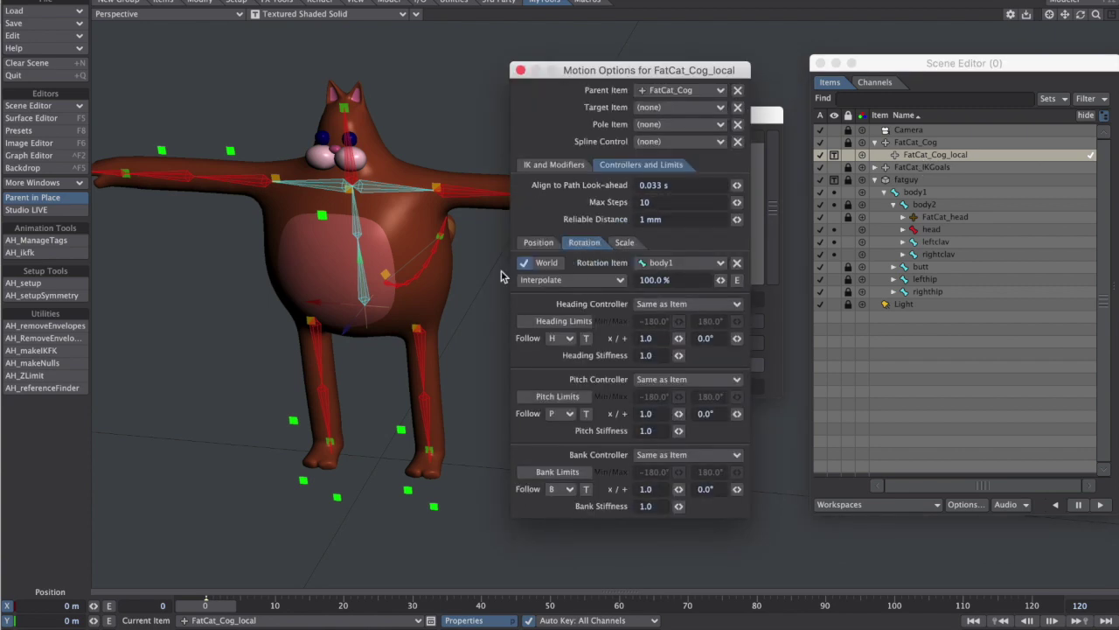
key(Return)
key(Return)
click(737, 262)
click(539, 242)
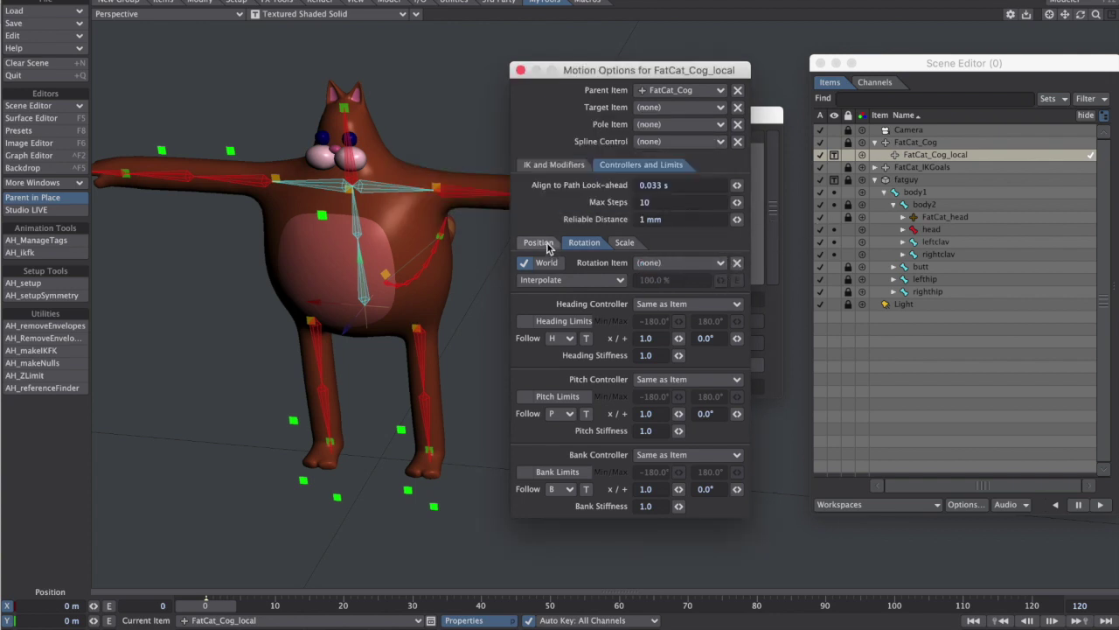
click(737, 262)
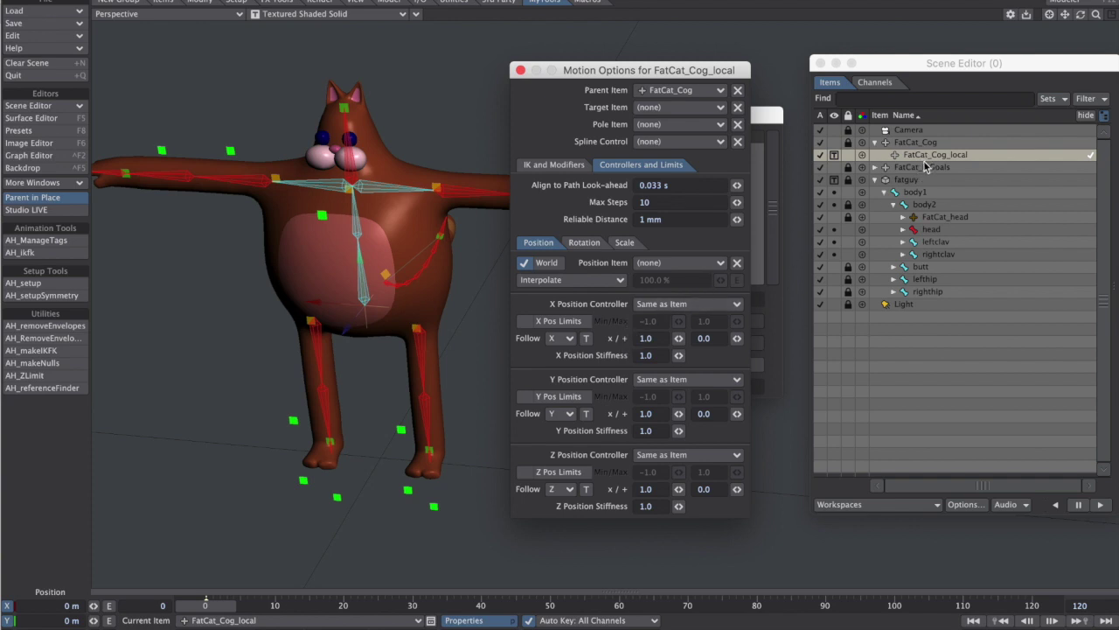
- Make the body1 bone take its world position from FatCat_Cog_local, with the X, Y and Z controllers on Same as Item
key(y)
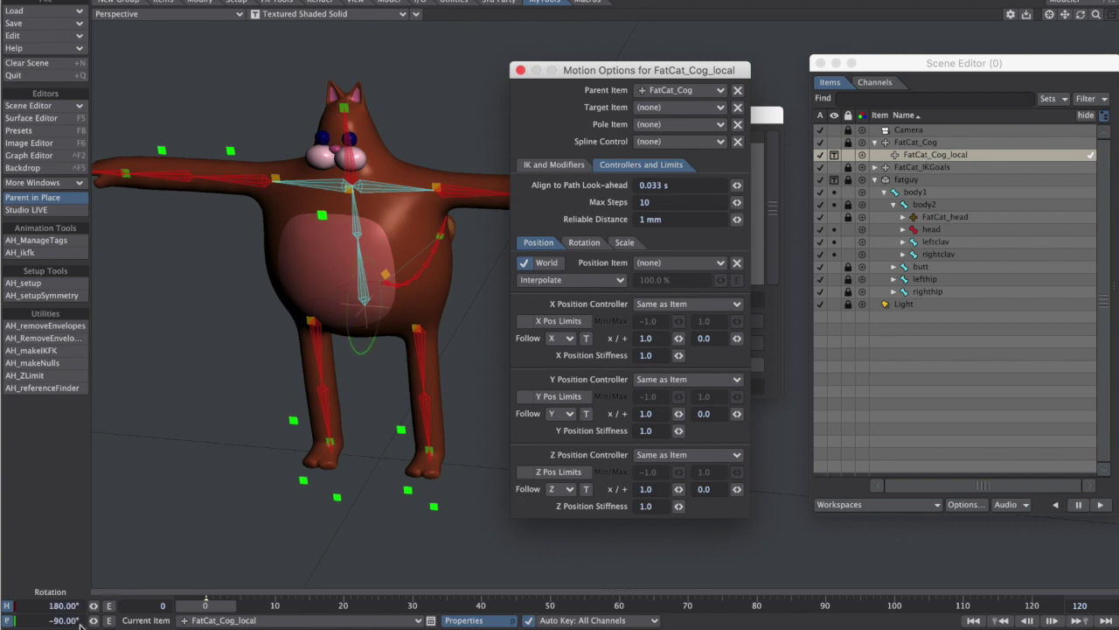
click(936, 143)
click(928, 155)
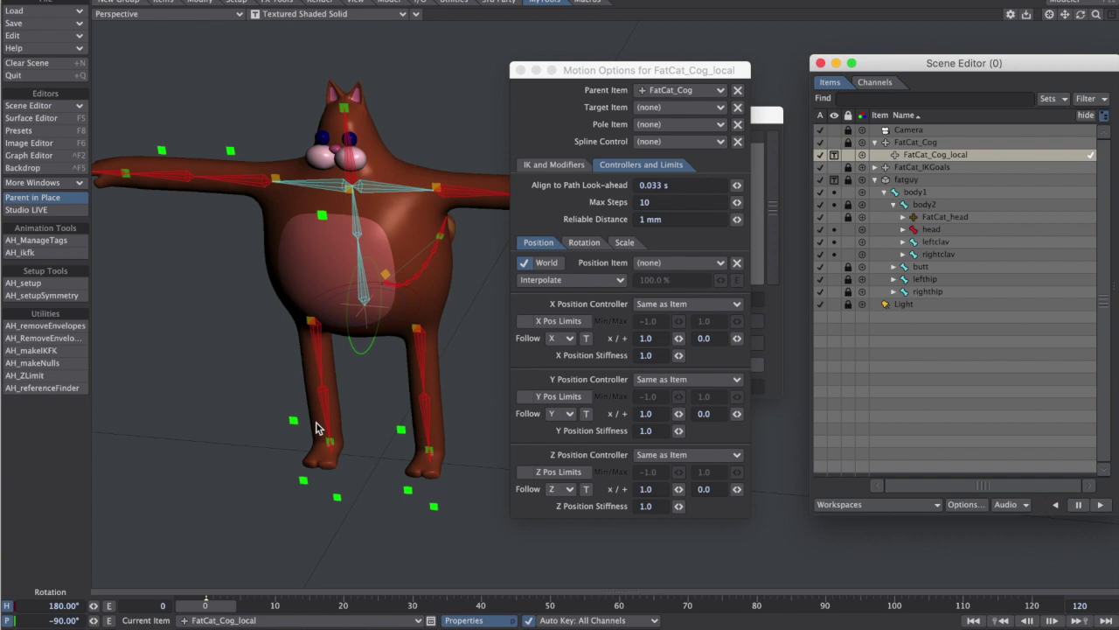
click(369, 212)
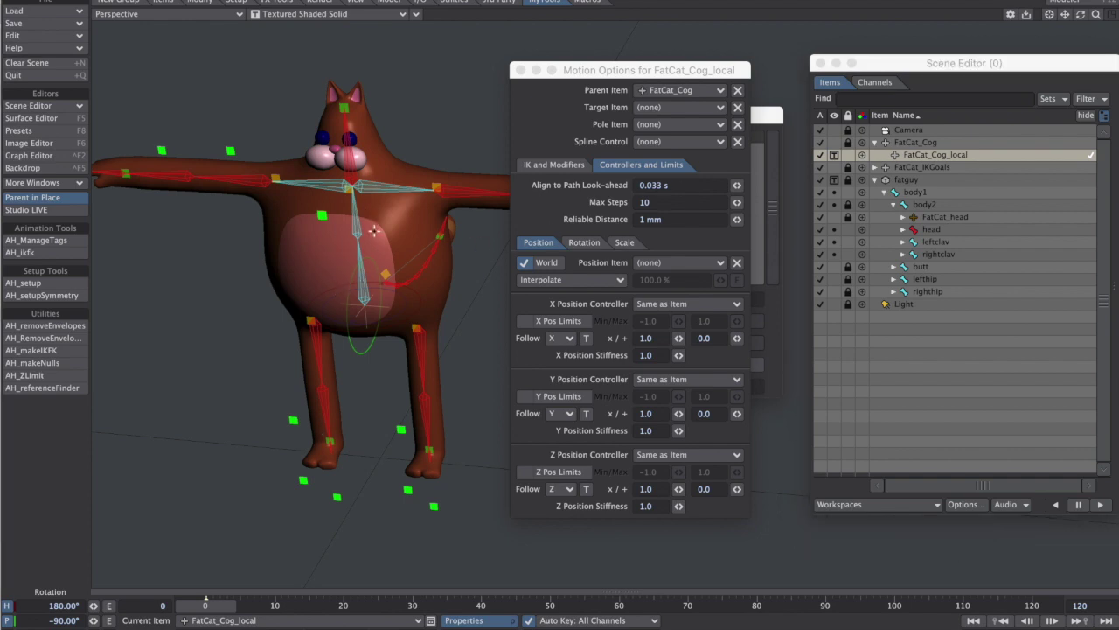
click(355, 254)
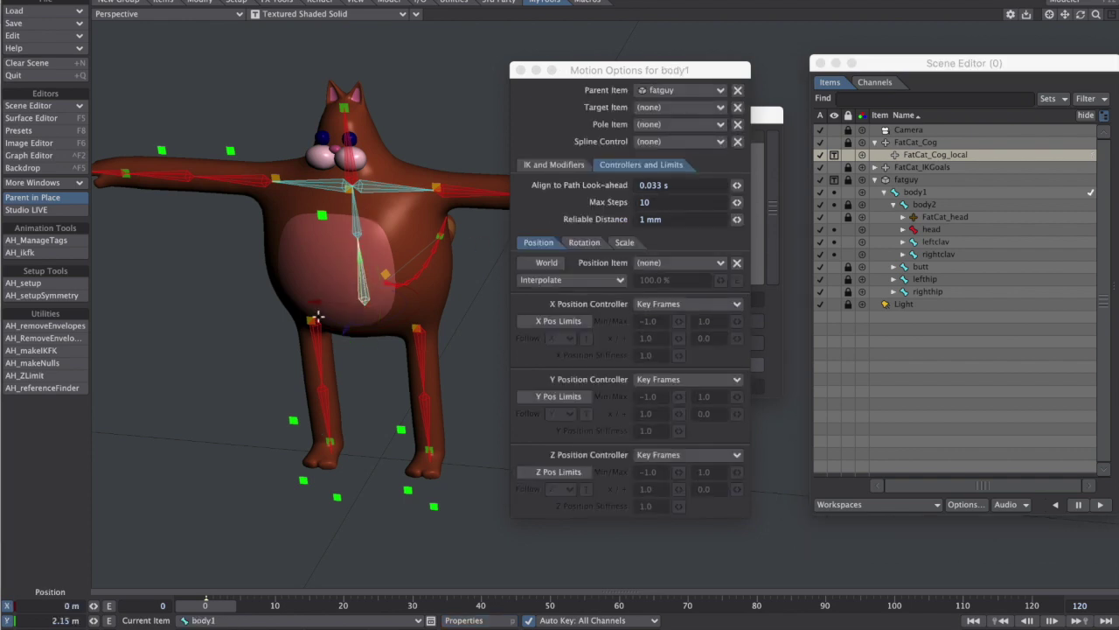
key(ctrl+z)
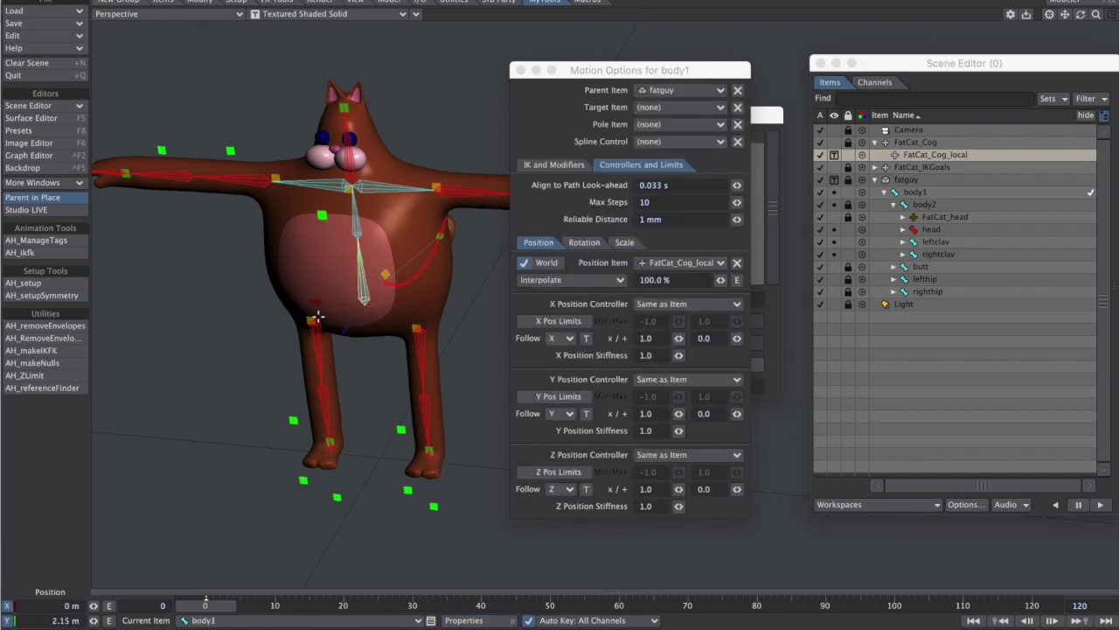
click(584, 243)
click(538, 242)
- Hide and lock FatCat_Cog_local, and unlock the FatCat_Cog null with its visibility set to Textured Solid
click(925, 171)
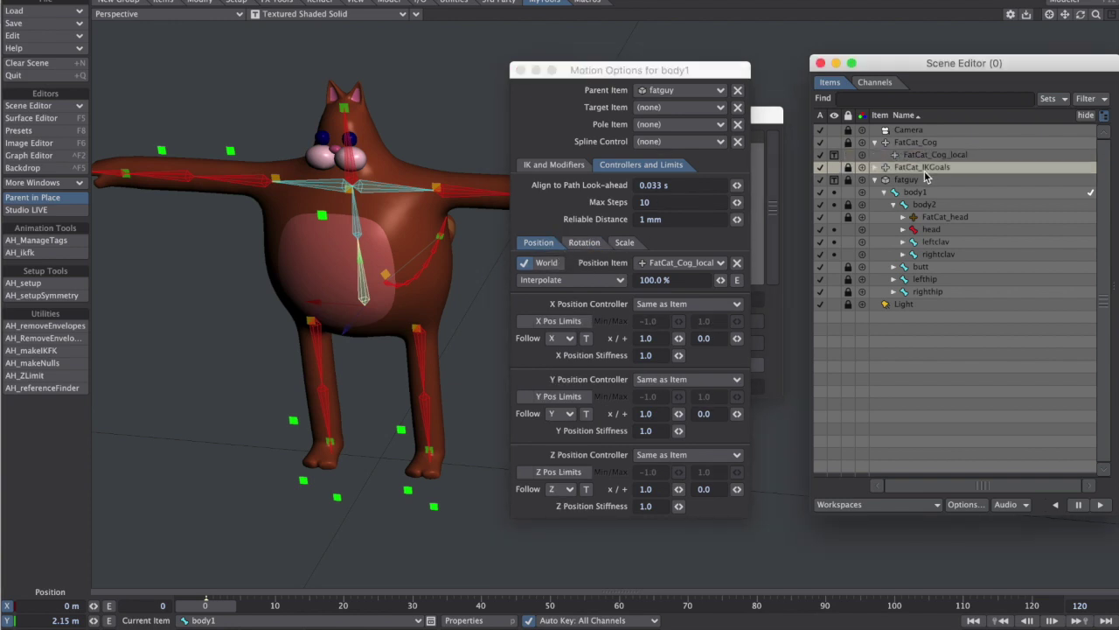
click(916, 143)
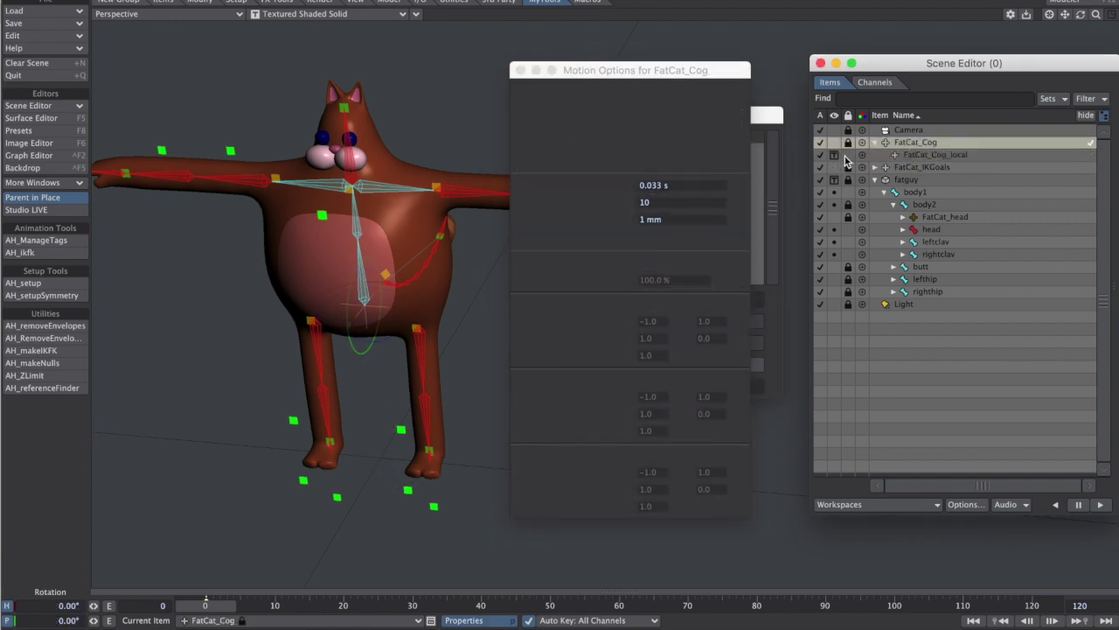
click(835, 155)
click(833, 164)
click(848, 143)
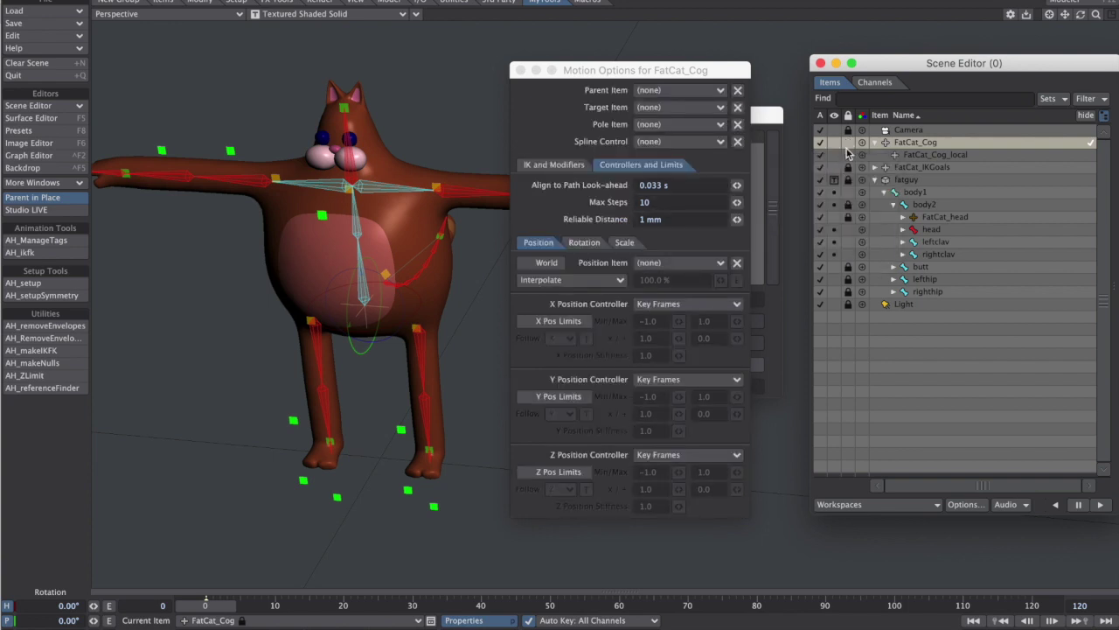
click(834, 143)
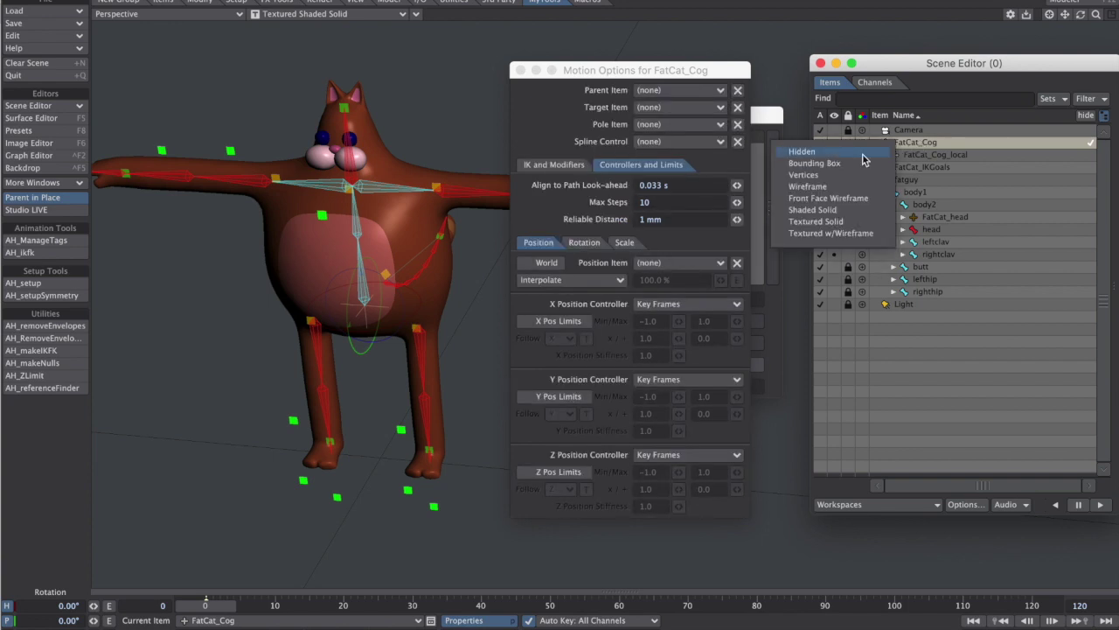
click(852, 223)
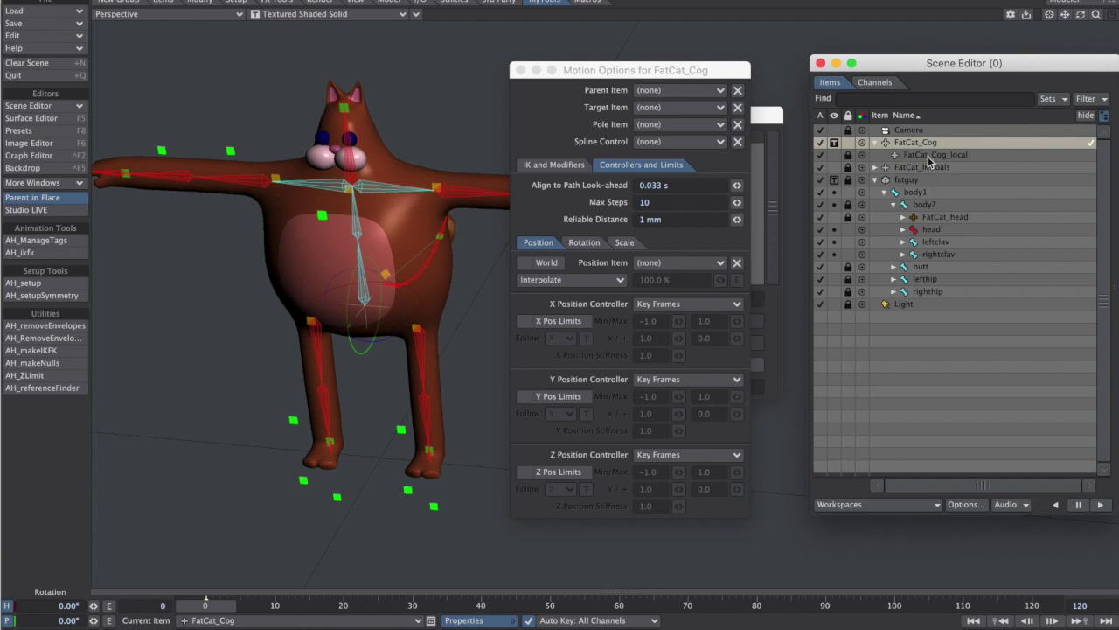
- Test-move the FatCat_Cog null about 153 mm along X and undo the move
key(t)
drag(353, 321, 356, 345)
key(ctrl+z)
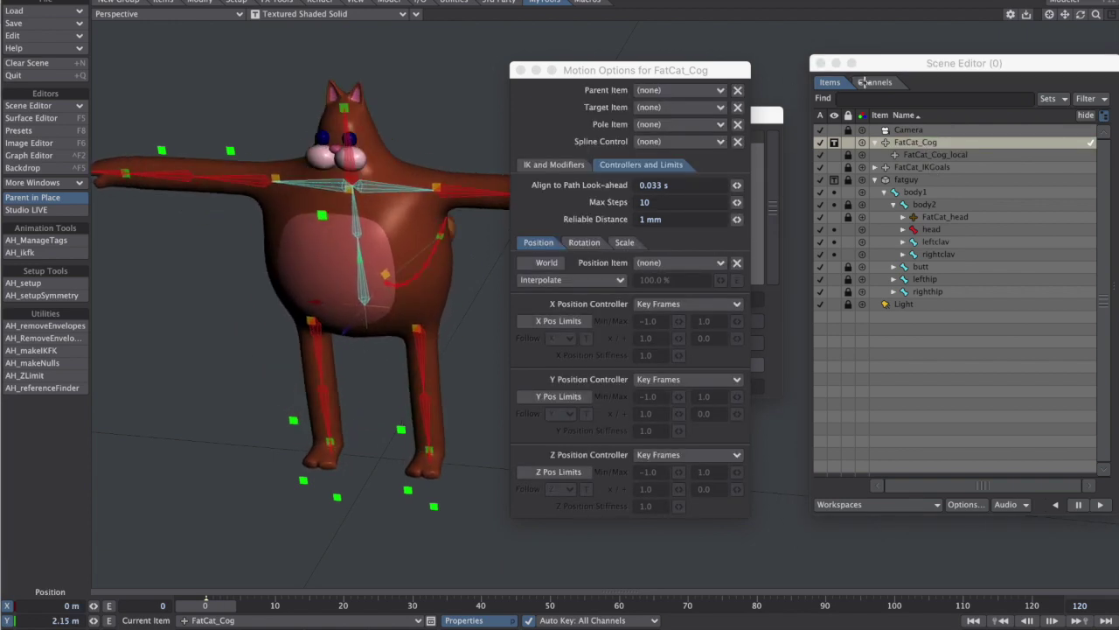
click(753, 153)
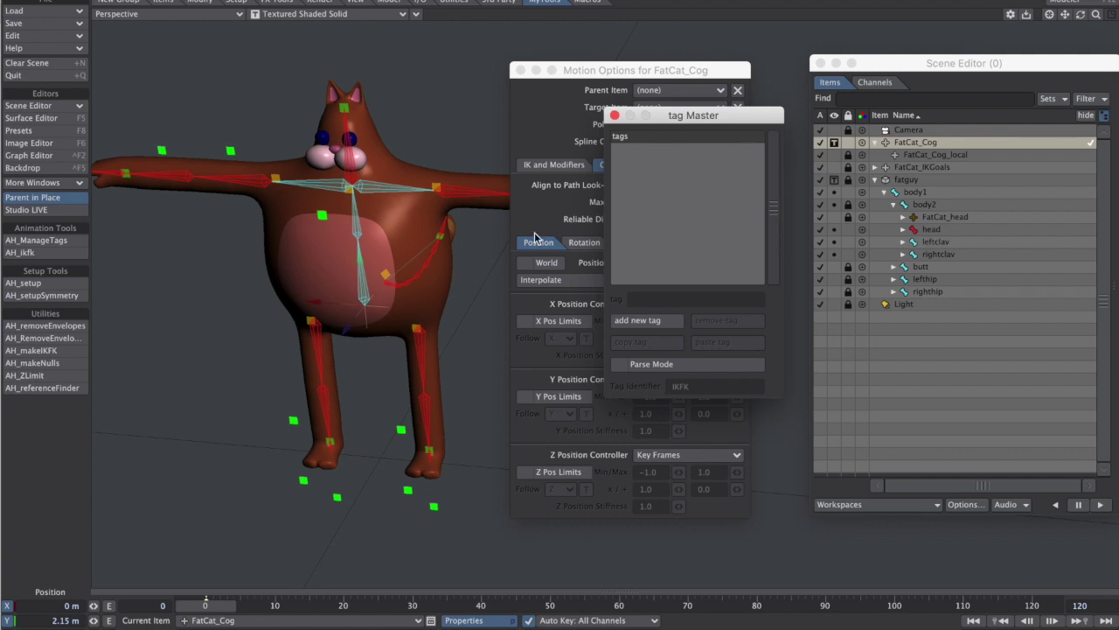
click(663, 71)
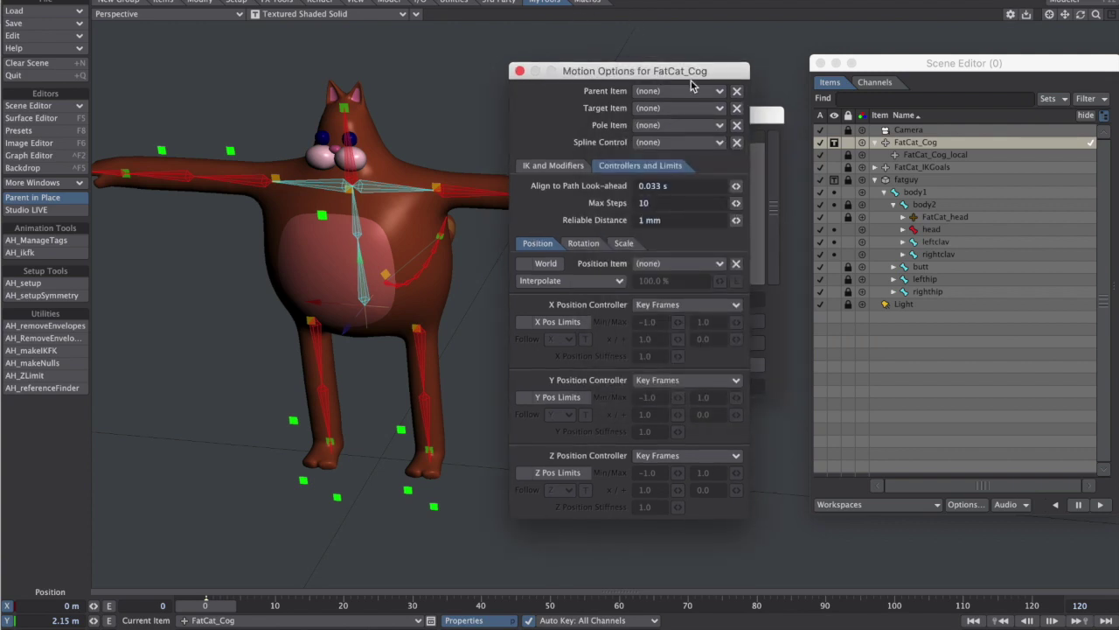
drag(807, 128, 778, 116)
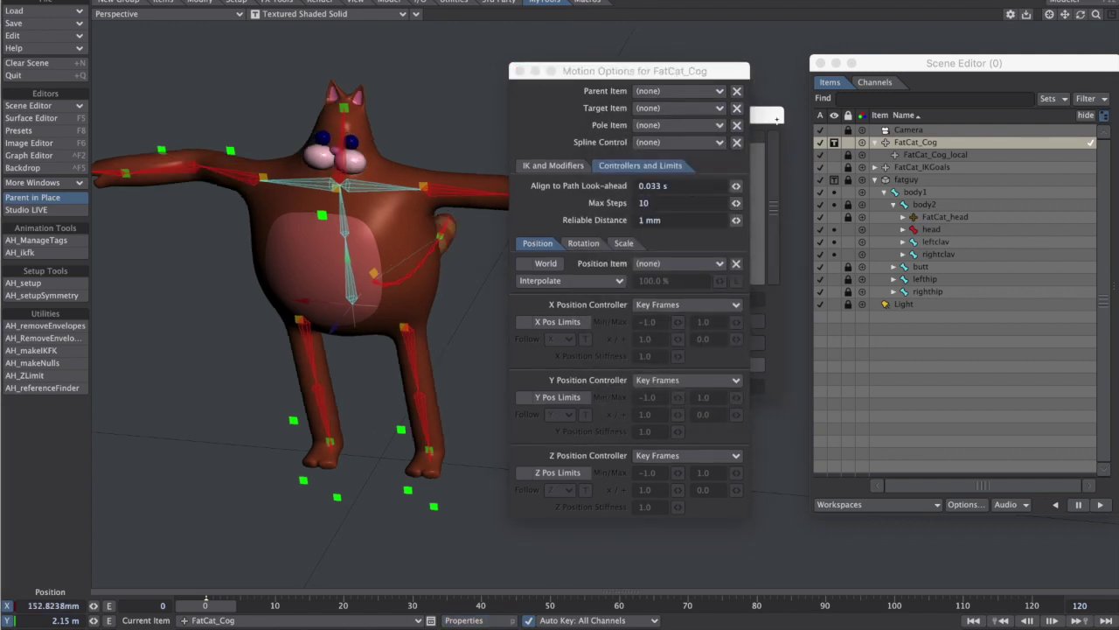
key(ctrl+z)
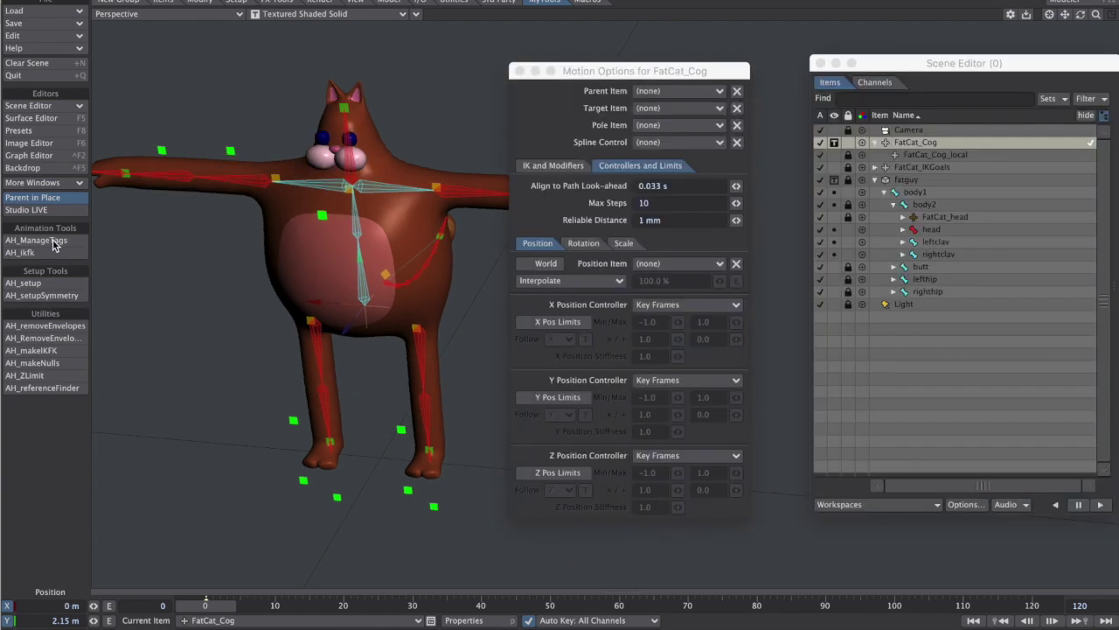
- Add an Item Shape custom object to the FatCat_Cog null in its object properties
key(p)
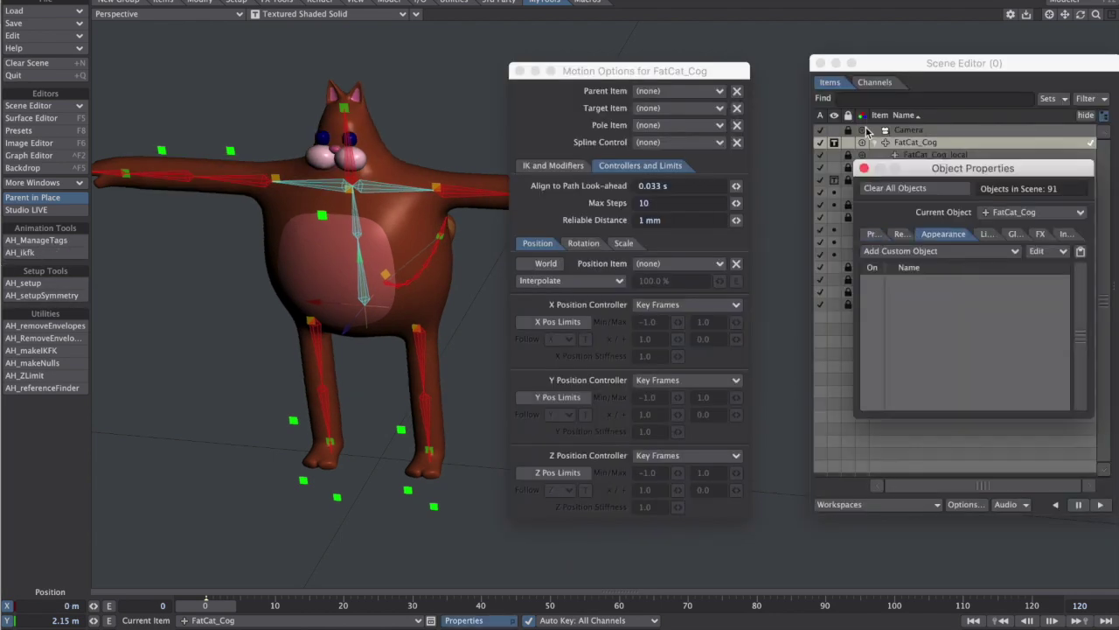
drag(972, 170, 761, 188)
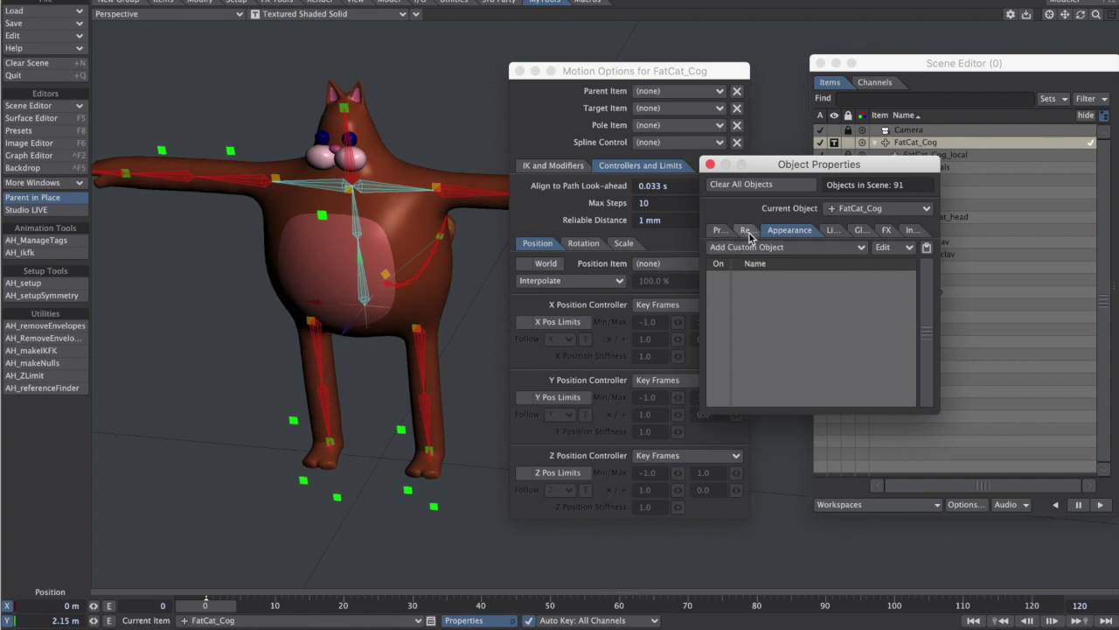
drag(817, 167, 794, 165)
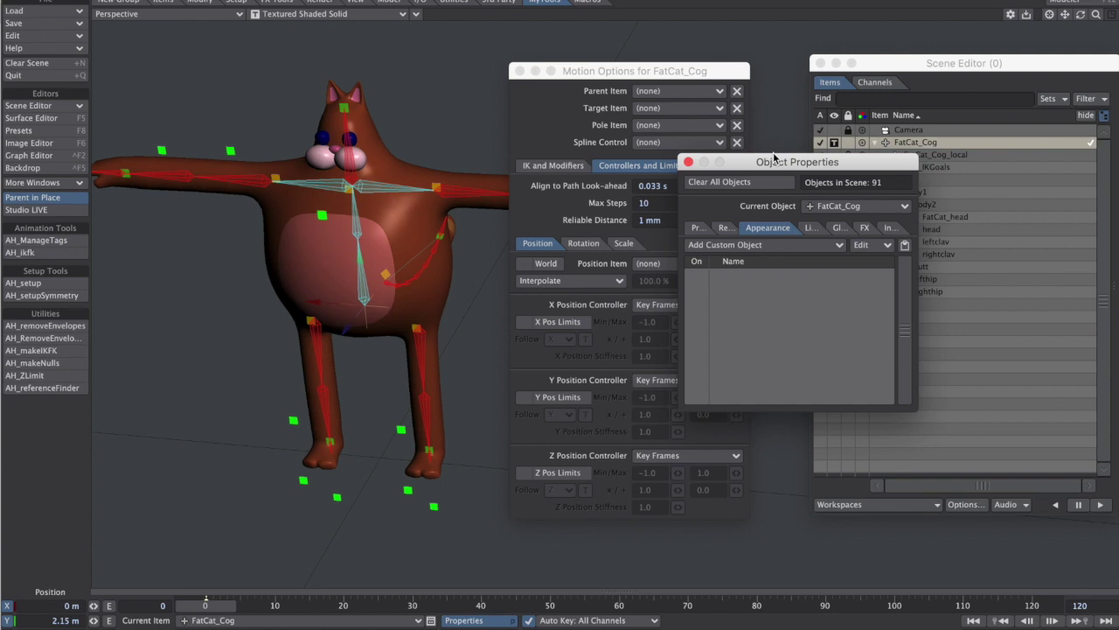
drag(811, 165, 828, 132)
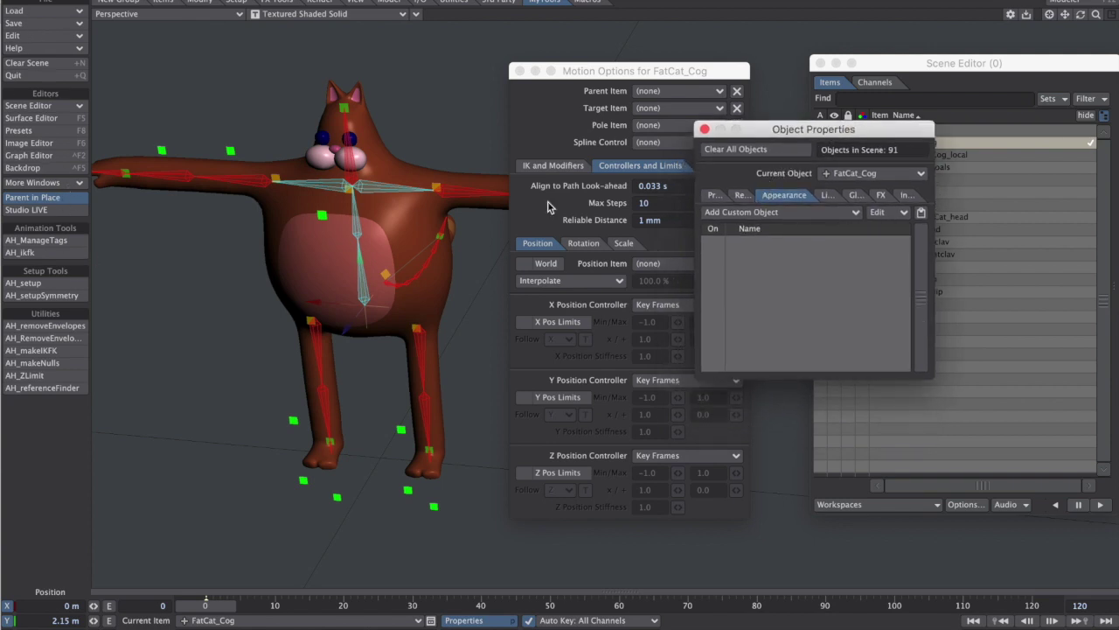
click(818, 215)
click(687, 256)
click(790, 212)
text(ite)
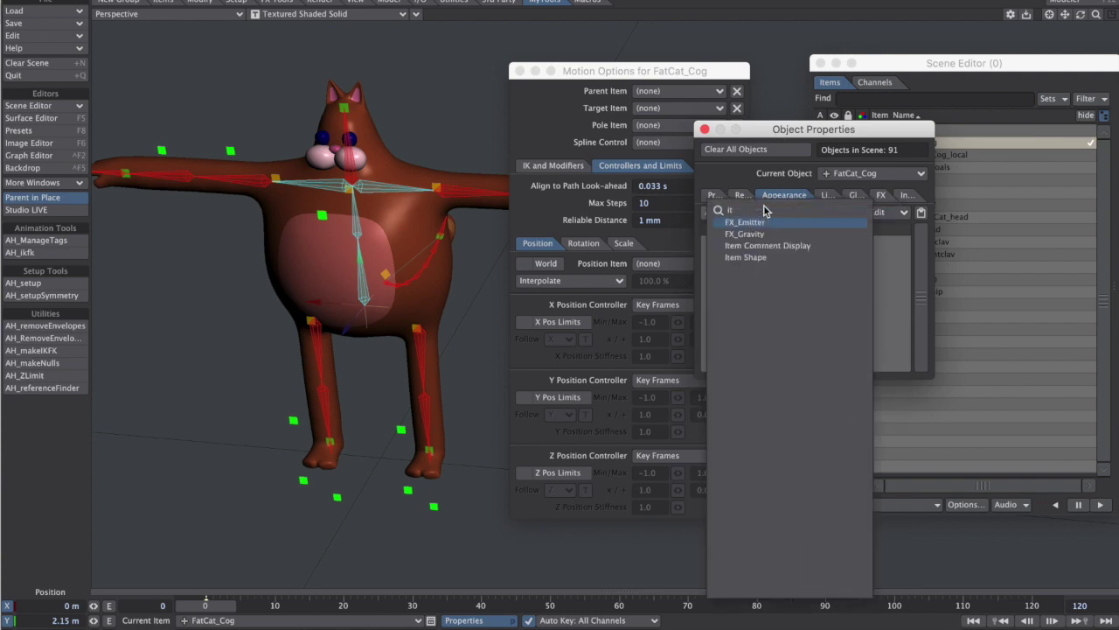
key(Down)
key(Return)
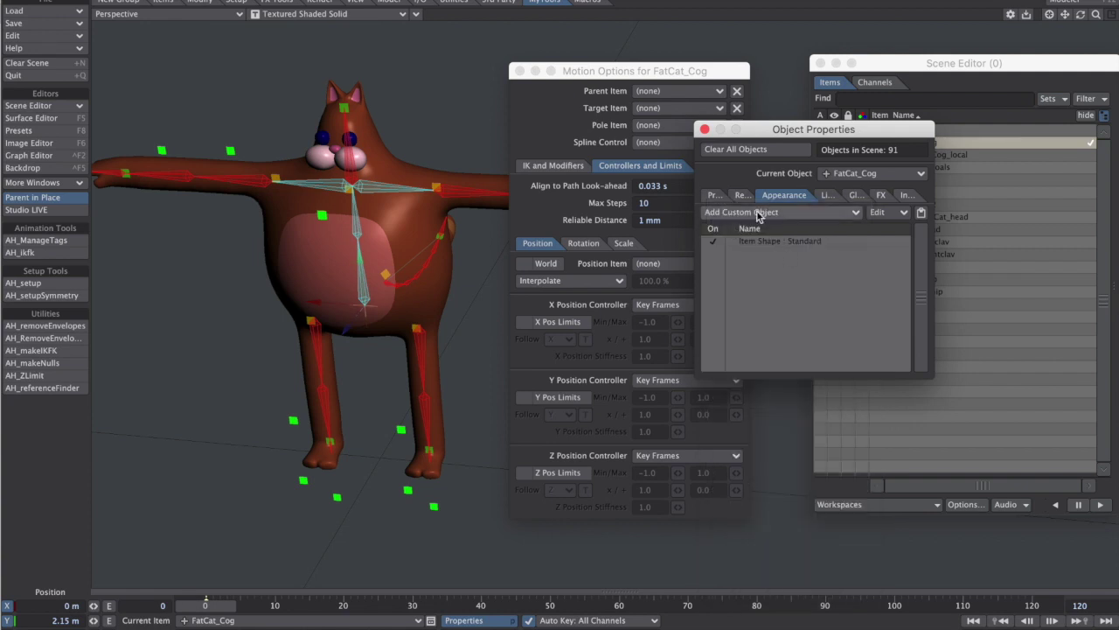
- Set the FatCat_Cog item shape to Ring and close its object properties
click(793, 242)
click(861, 399)
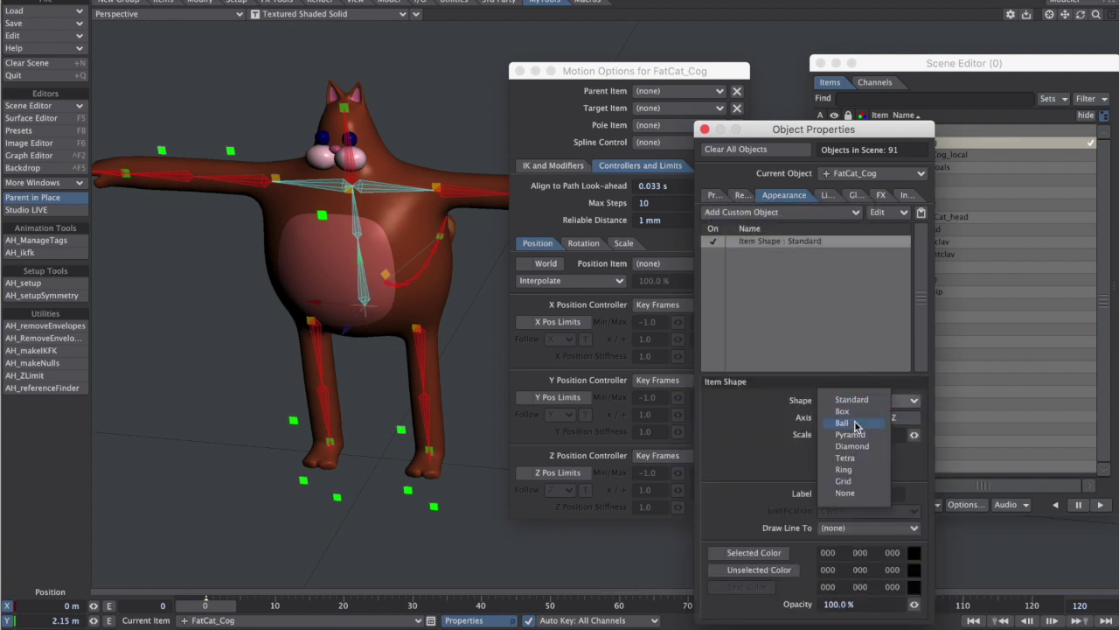
click(846, 470)
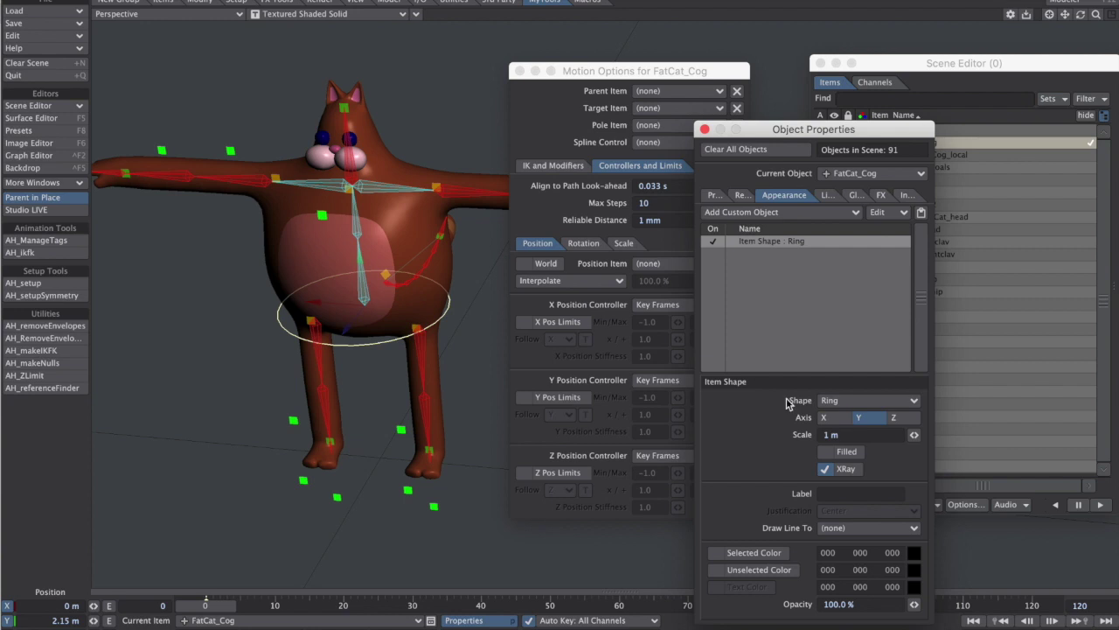
alt+drag(443, 470, 453, 393)
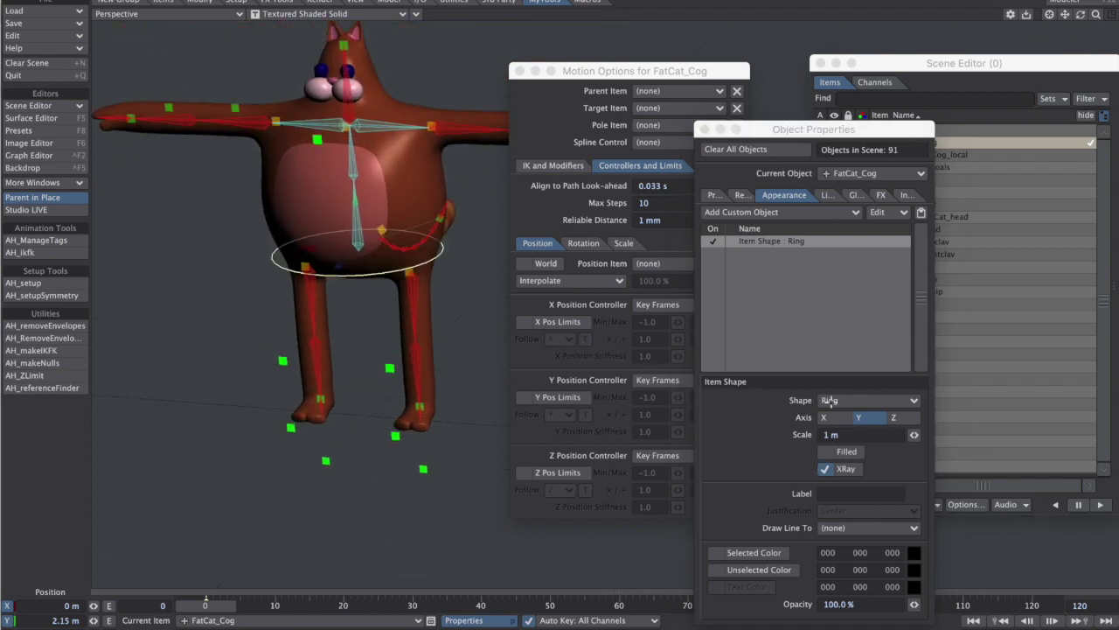
click(705, 129)
- Set the display colour of the FatCat_Cog null to Orange
click(862, 191)
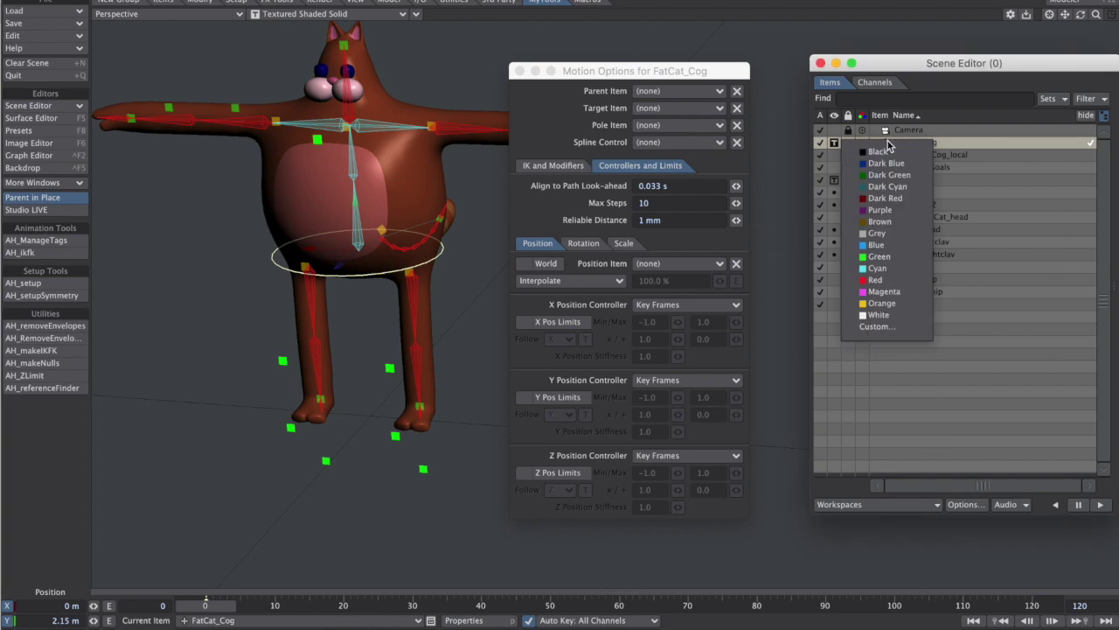
click(874, 315)
alt+drag(398, 266, 420, 339)
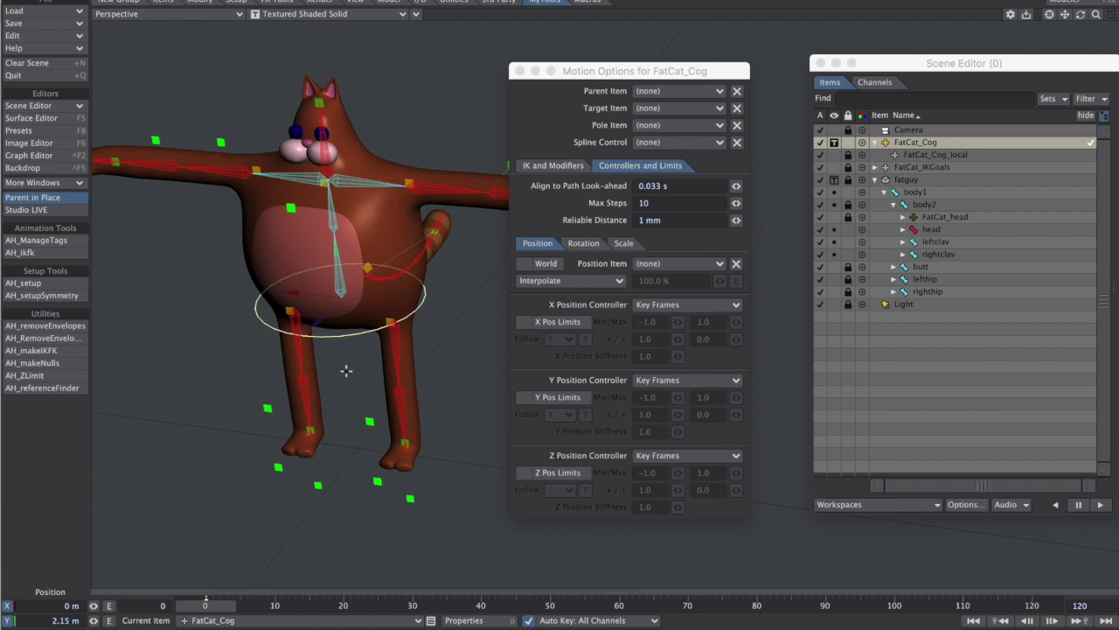
alt+drag(455, 312, 337, 415)
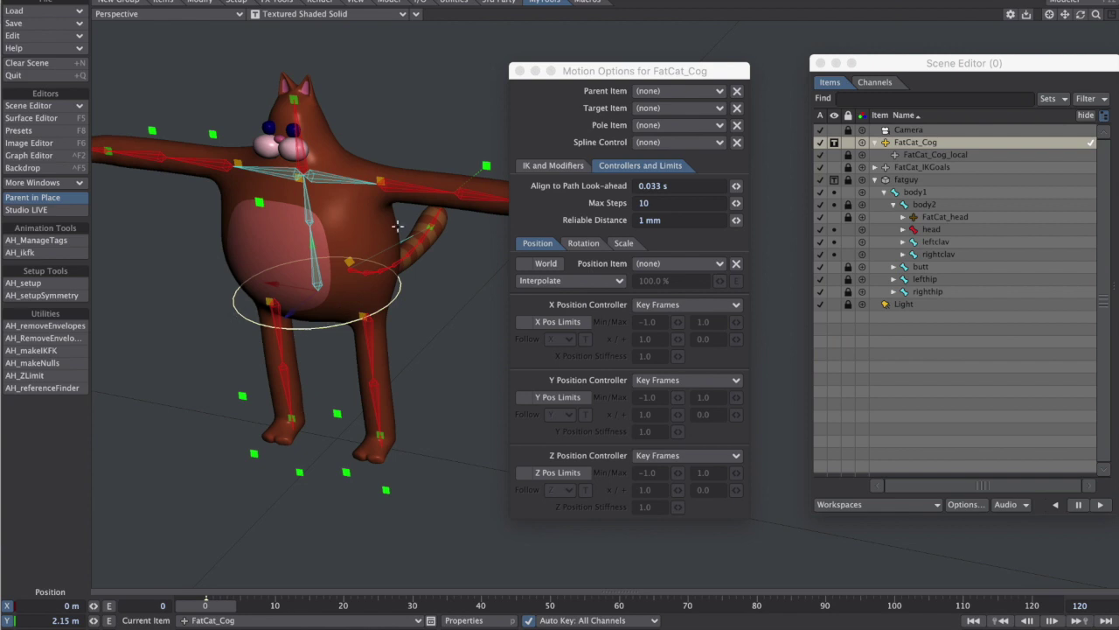
alt+drag(325, 244, 336, 241)
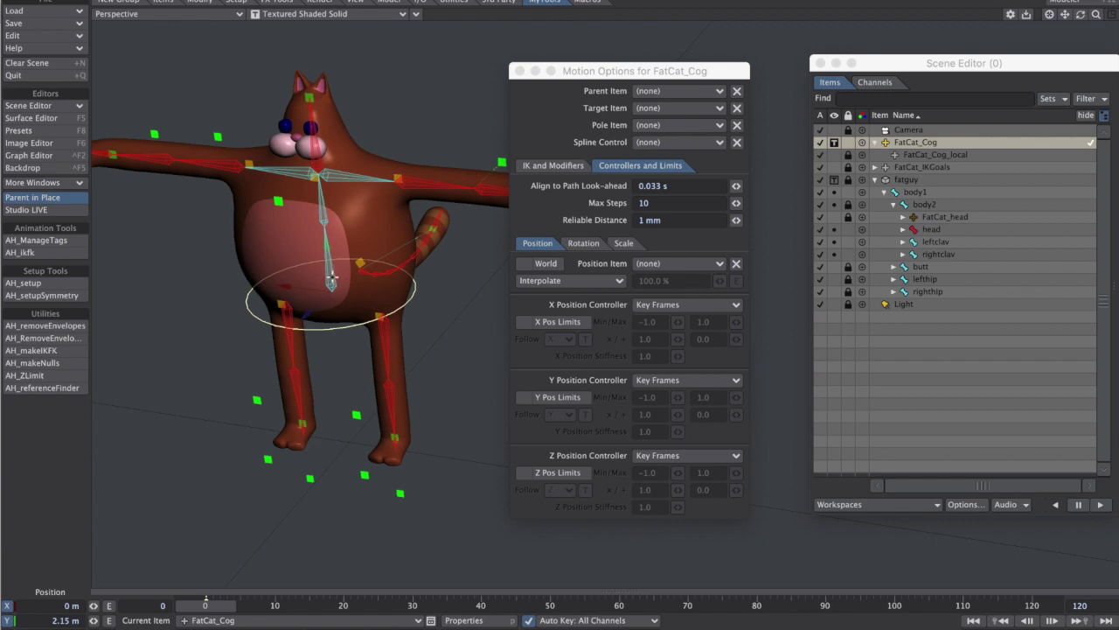
- Lock the body1 bone and hide it in the Scene Editor
click(332, 285)
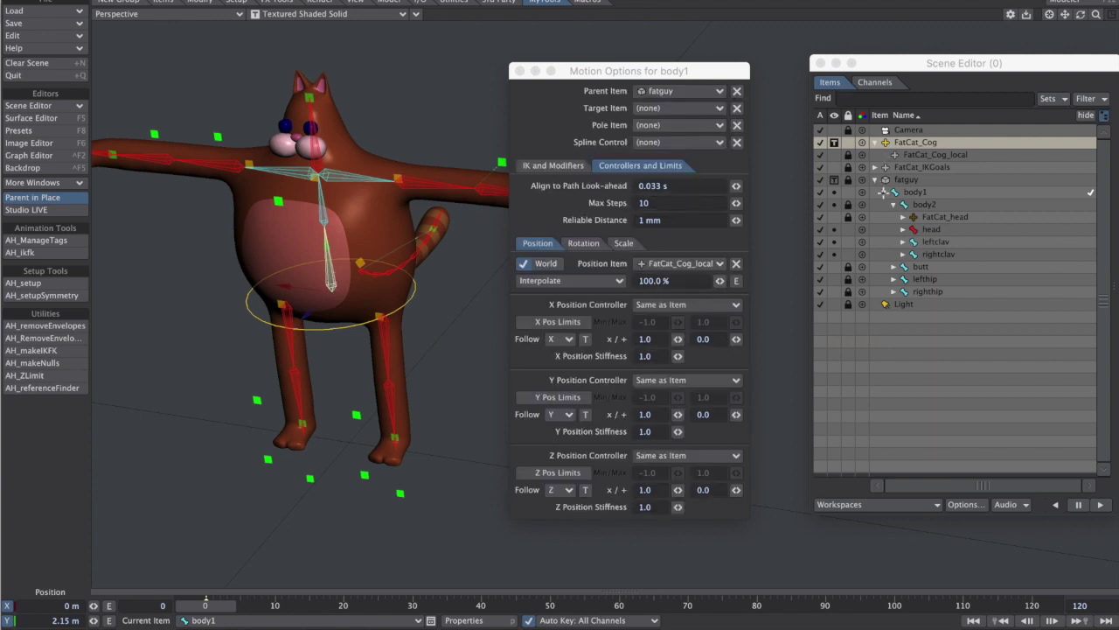
click(846, 193)
click(836, 193)
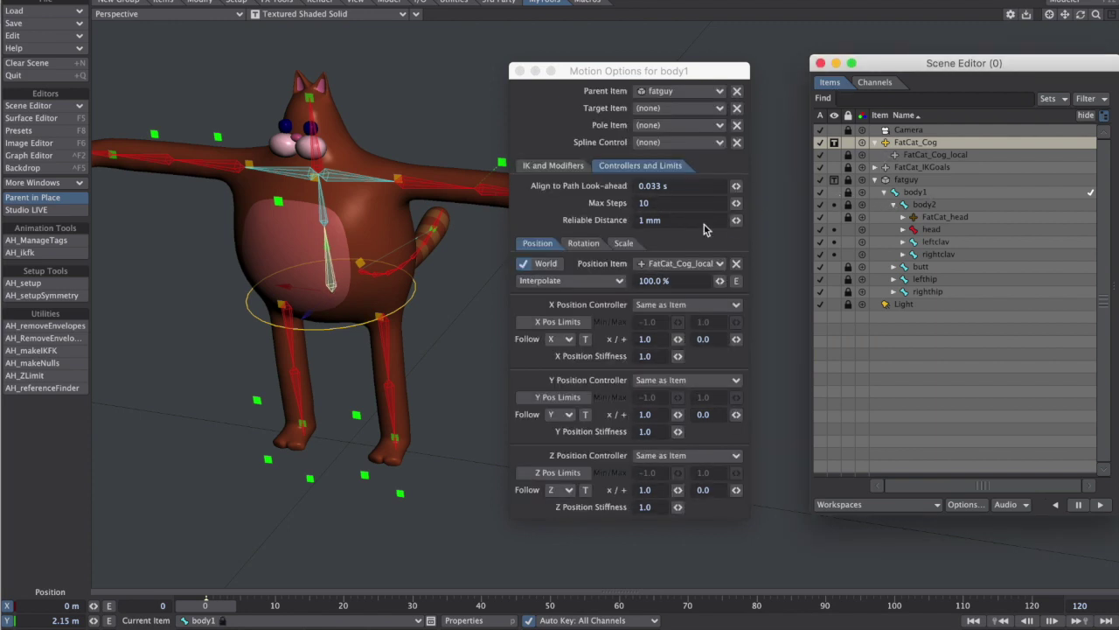
- Examine the body2, leftclav and rightclav bones in the upper body, along with the FatCat_Cog ring
click(321, 222)
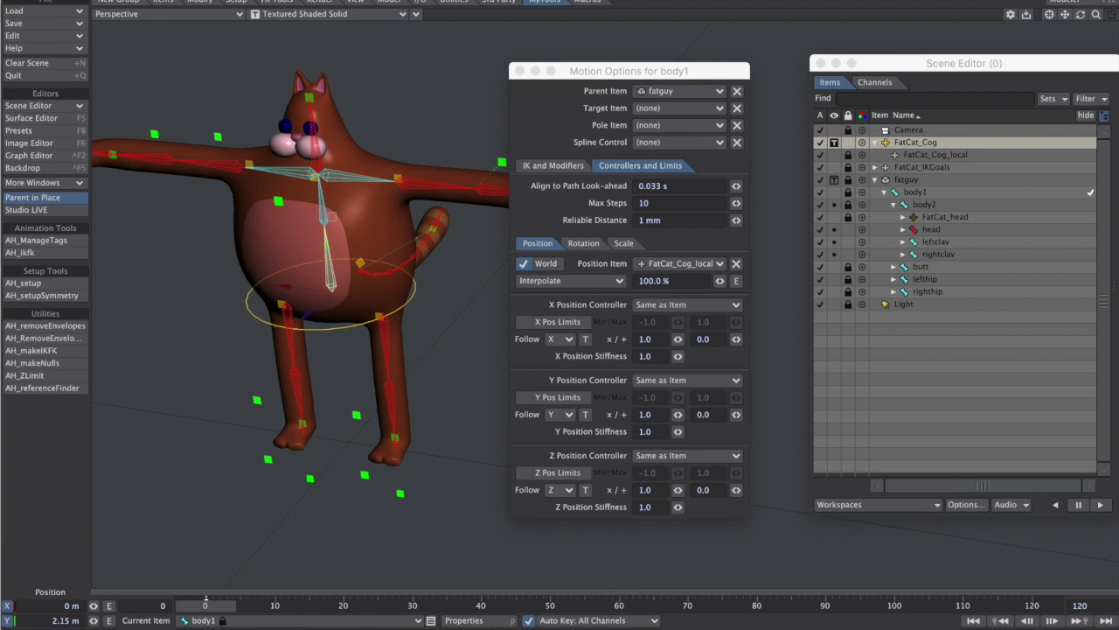
click(325, 193)
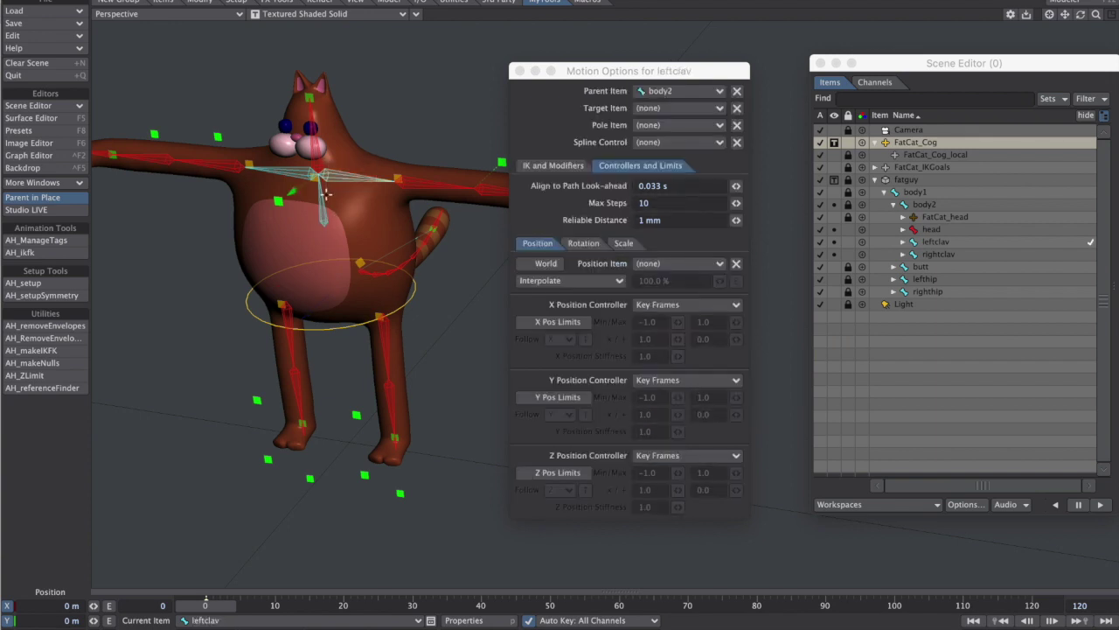
click(285, 166)
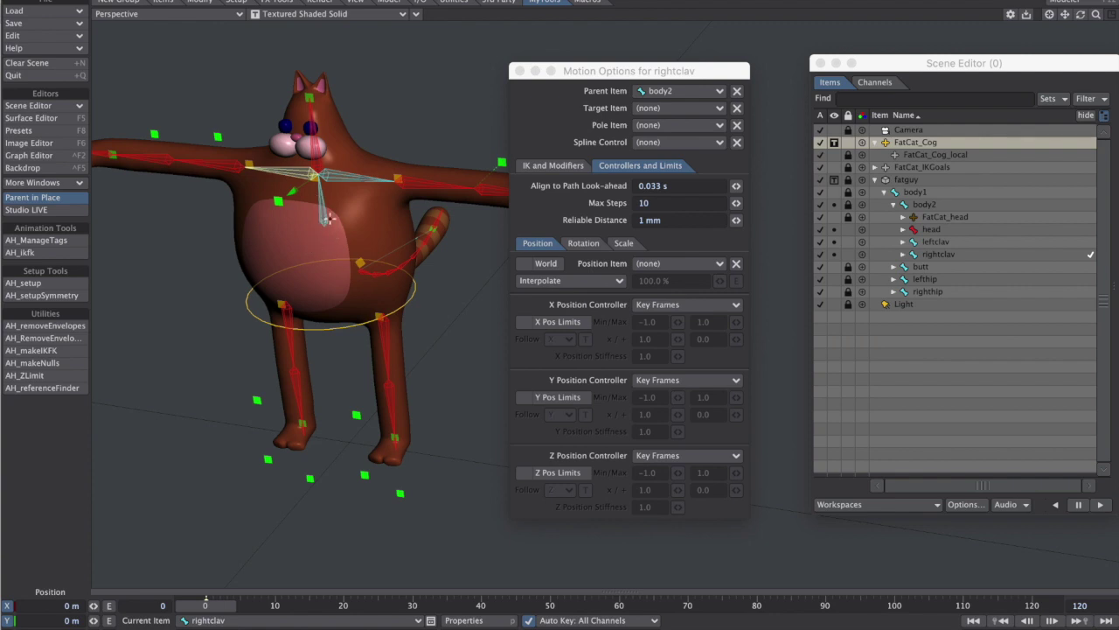
alt+drag(328, 228, 379, 197)
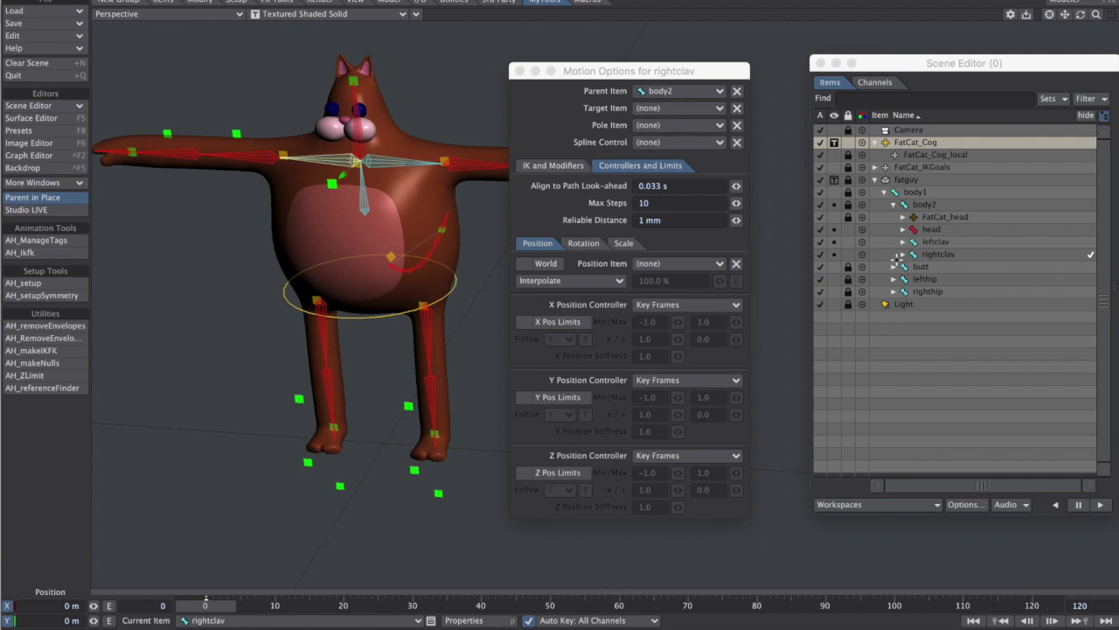
click(833, 229)
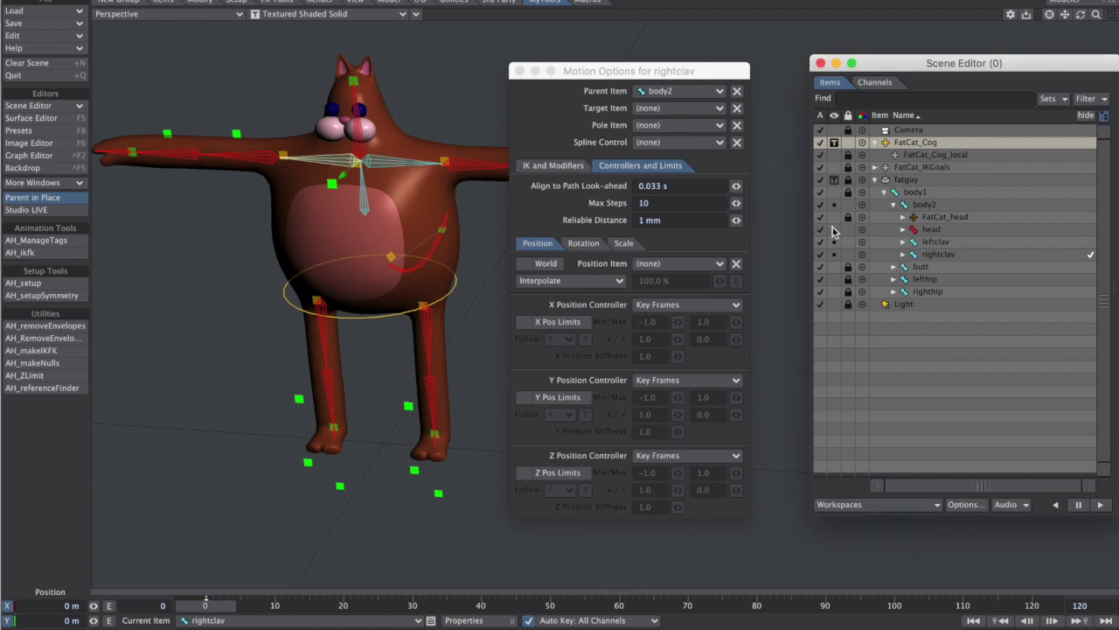
click(367, 211)
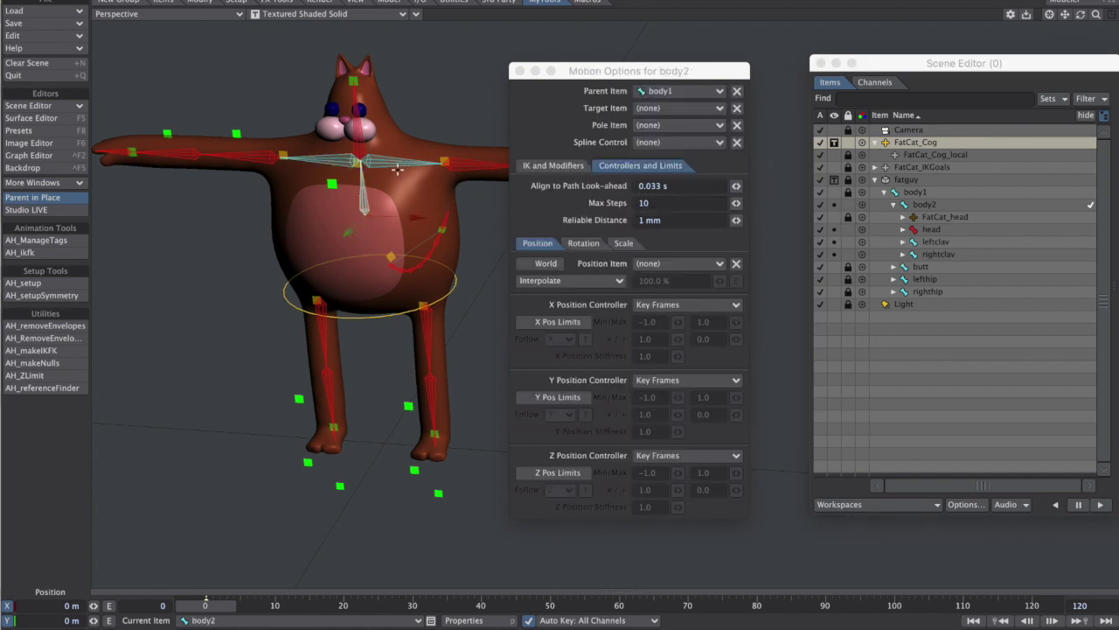
shift+click(354, 164)
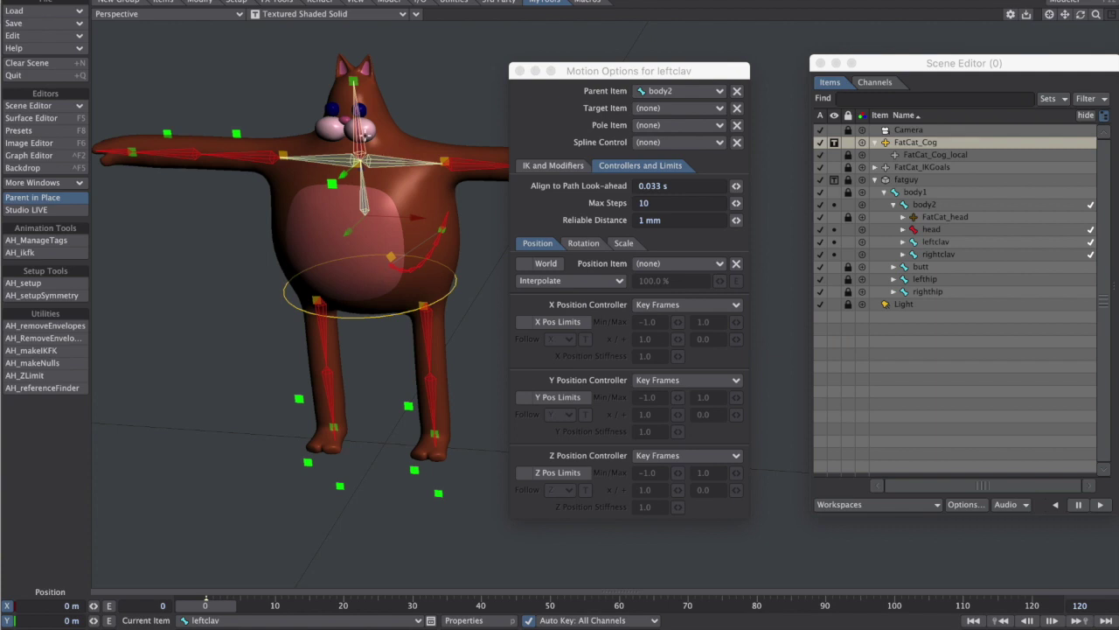
click(366, 340)
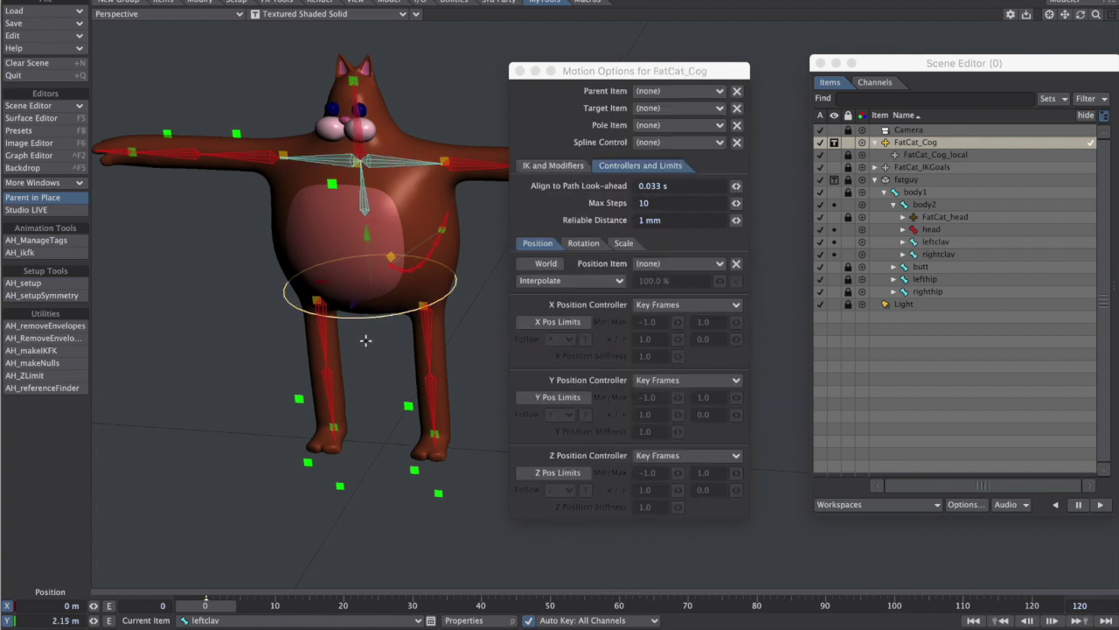
alt+drag(374, 252, 347, 279)
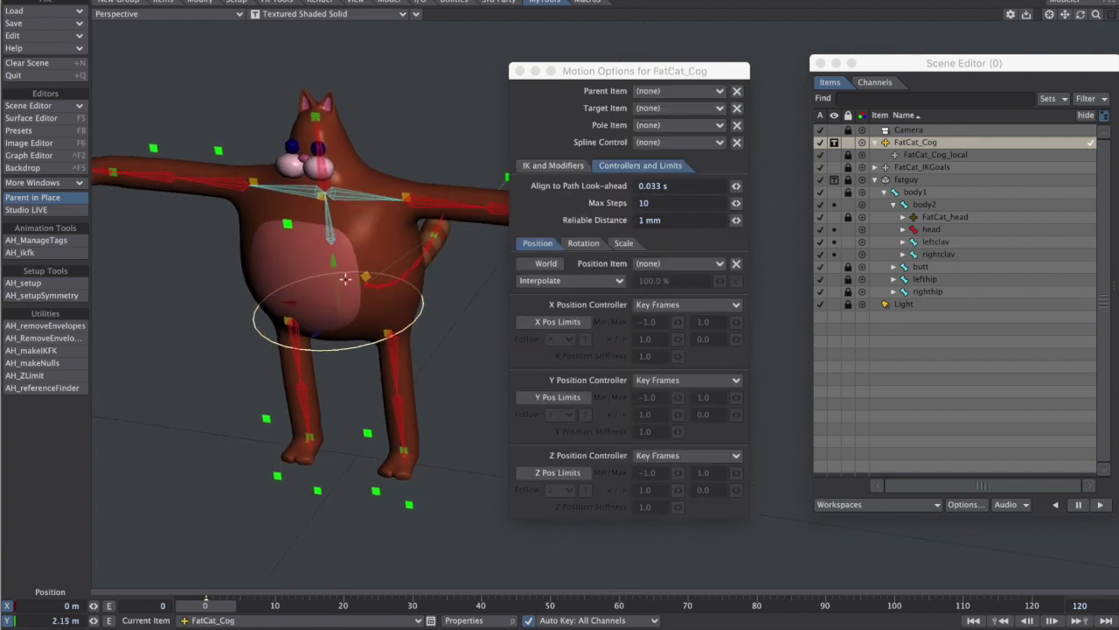
- Set the display colour of the body2, leftclav and rightclav bones to Orange
click(343, 193)
shift+click(330, 226)
shift+click(290, 189)
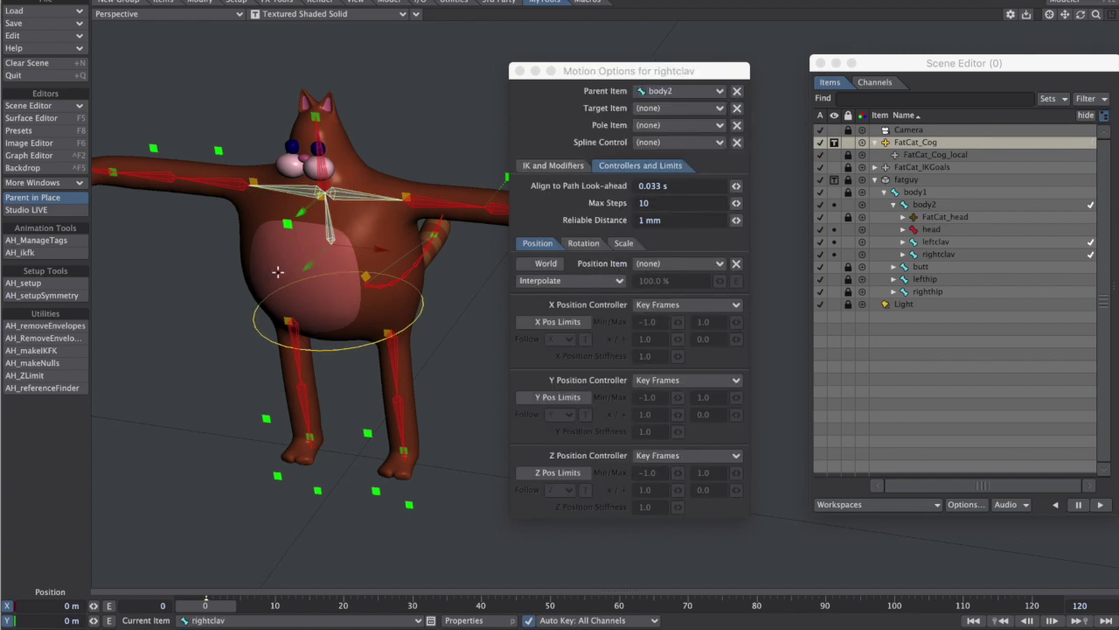
click(914, 254)
click(919, 417)
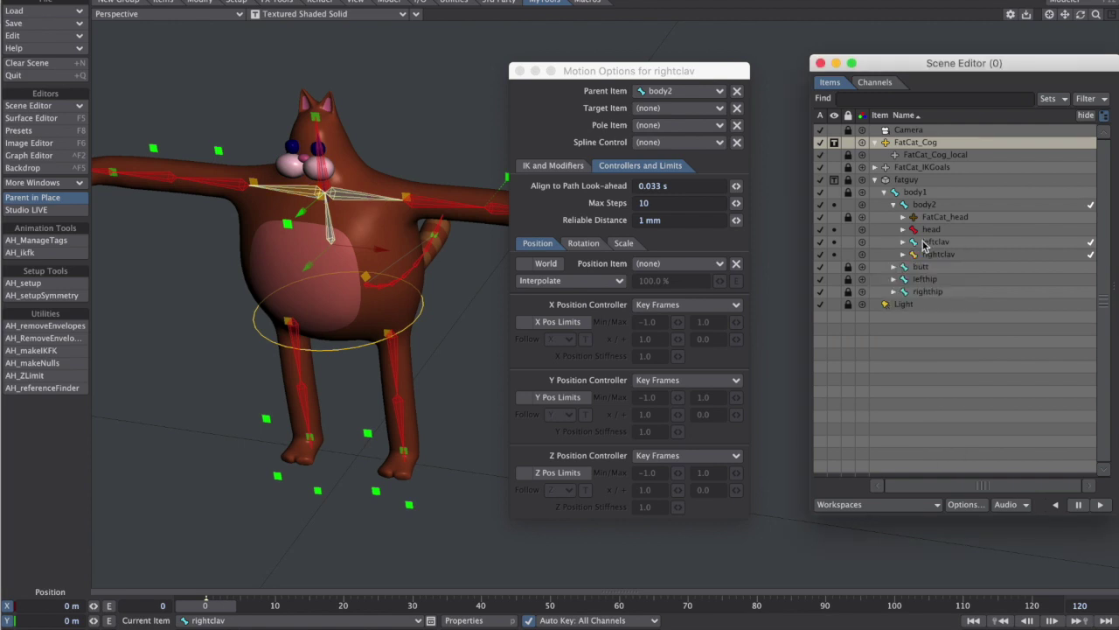
click(922, 244)
click(925, 404)
click(906, 205)
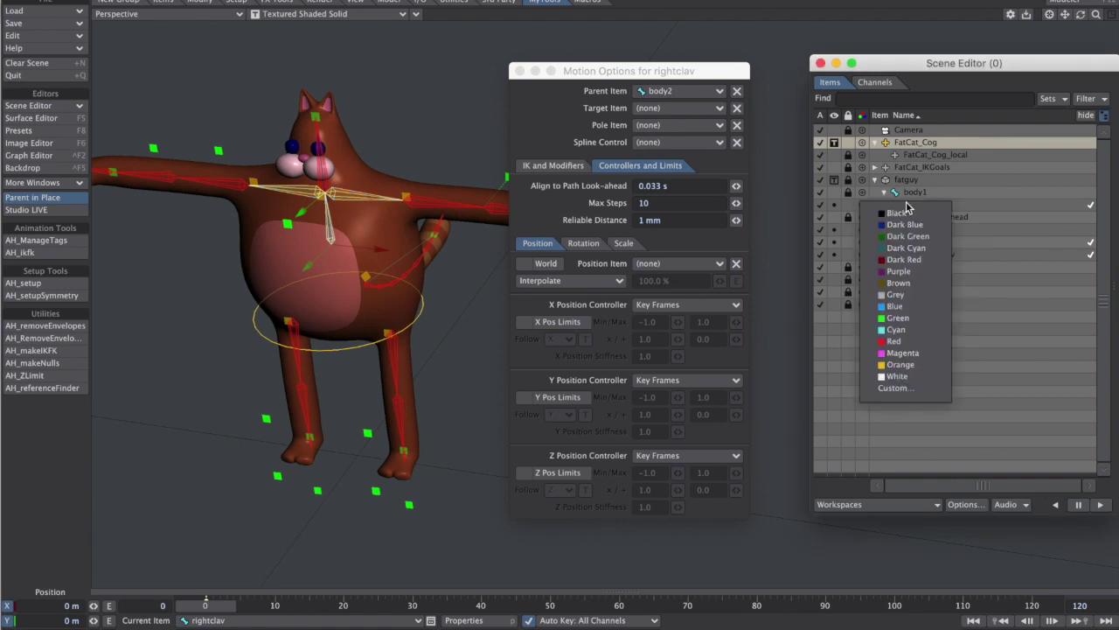
click(906, 371)
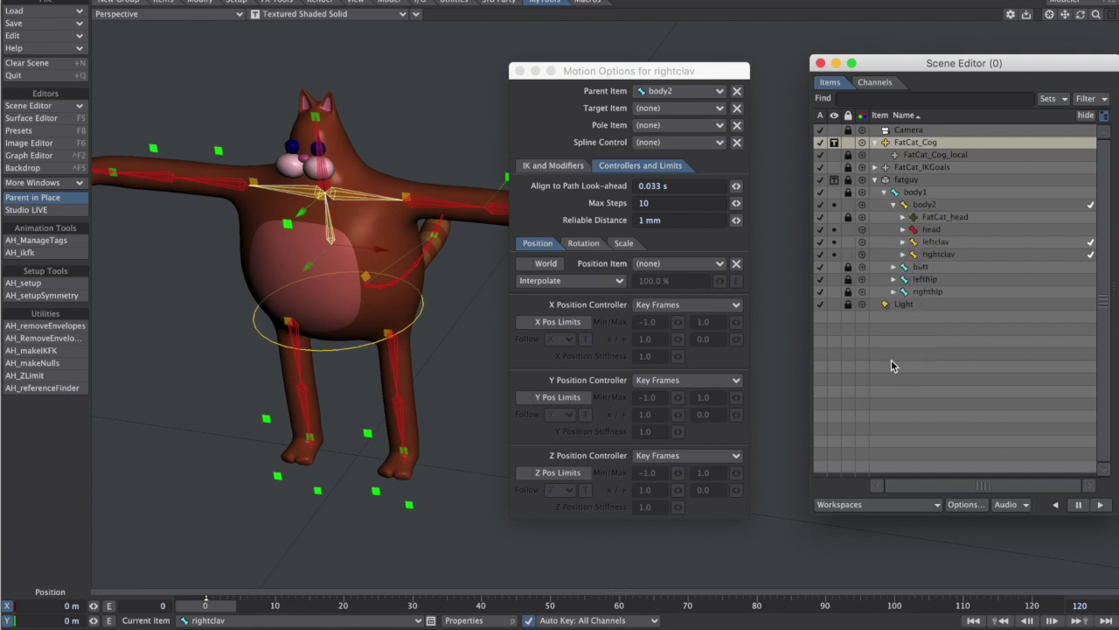
- Select the FatCat_Cog null, close the motion options and open AH_ManageTags
alt+drag(418, 367, 339, 261)
click(313, 327)
alt+drag(312, 327, 280, 224)
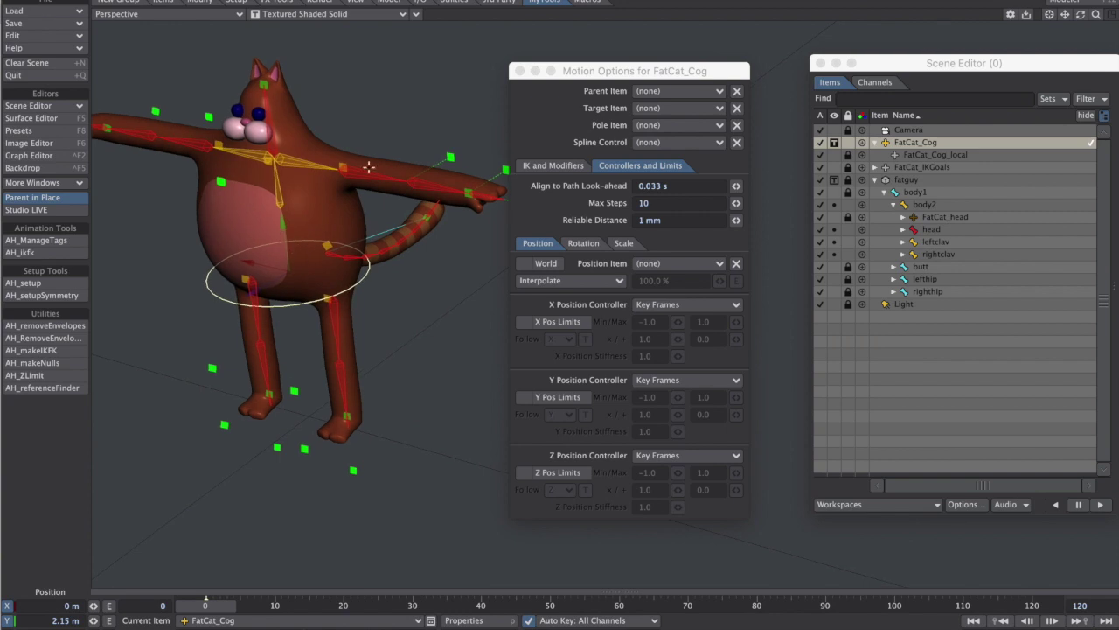
click(519, 71)
click(54, 238)
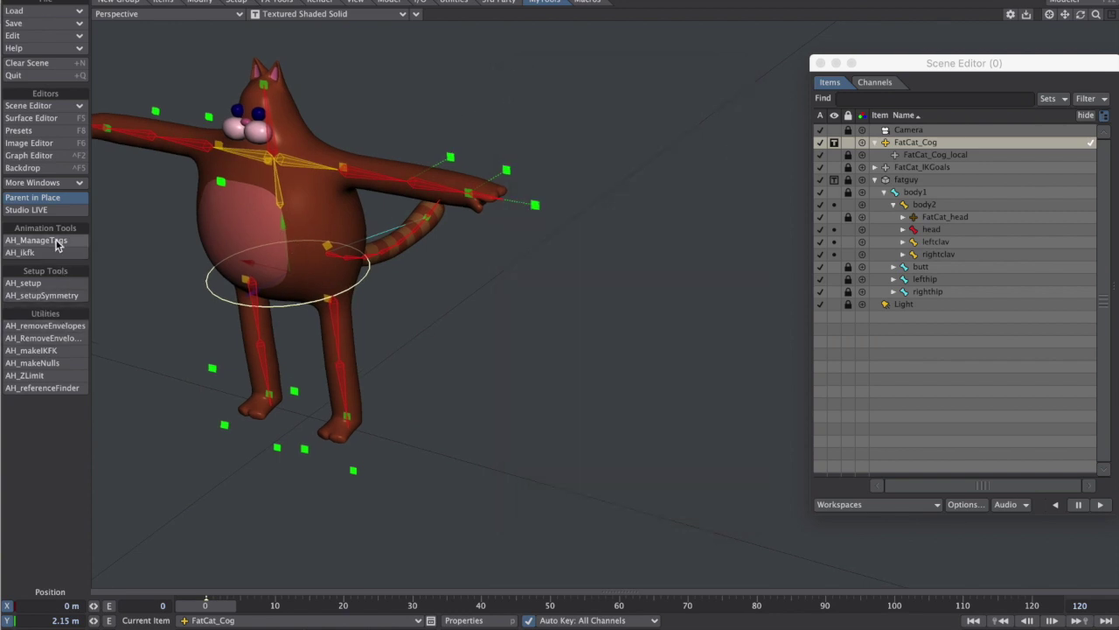
drag(700, 115, 664, 97)
scroll(383, 142, up, 2)
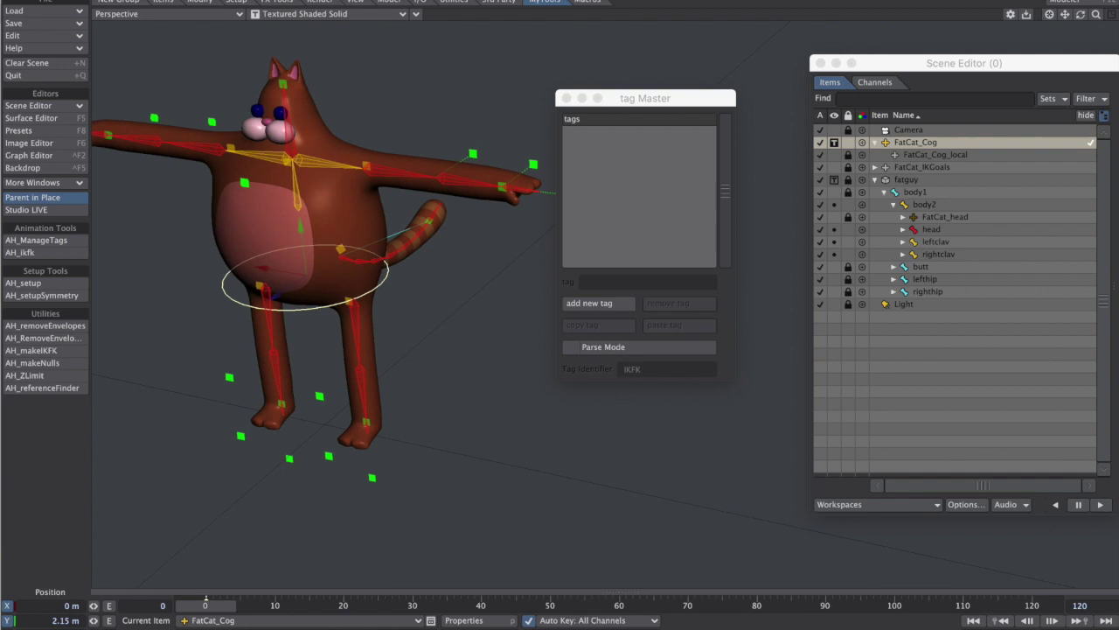
- Copy the IKFK tag from the leftarm (2) bone and paste it into a new tag on FatCat_Cog
click(450, 193)
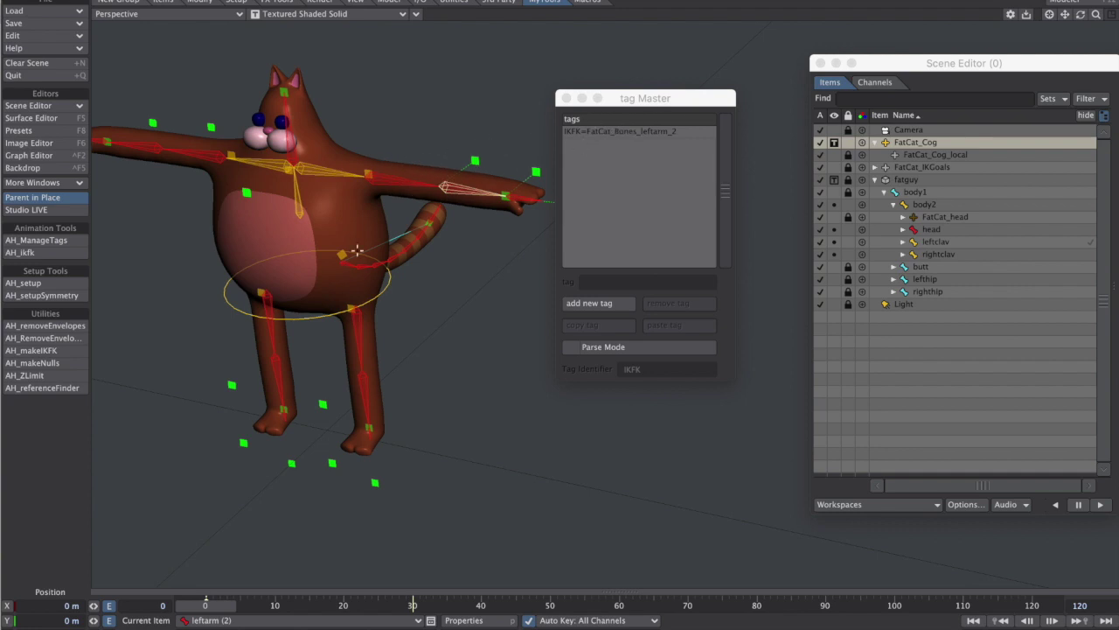
click(648, 130)
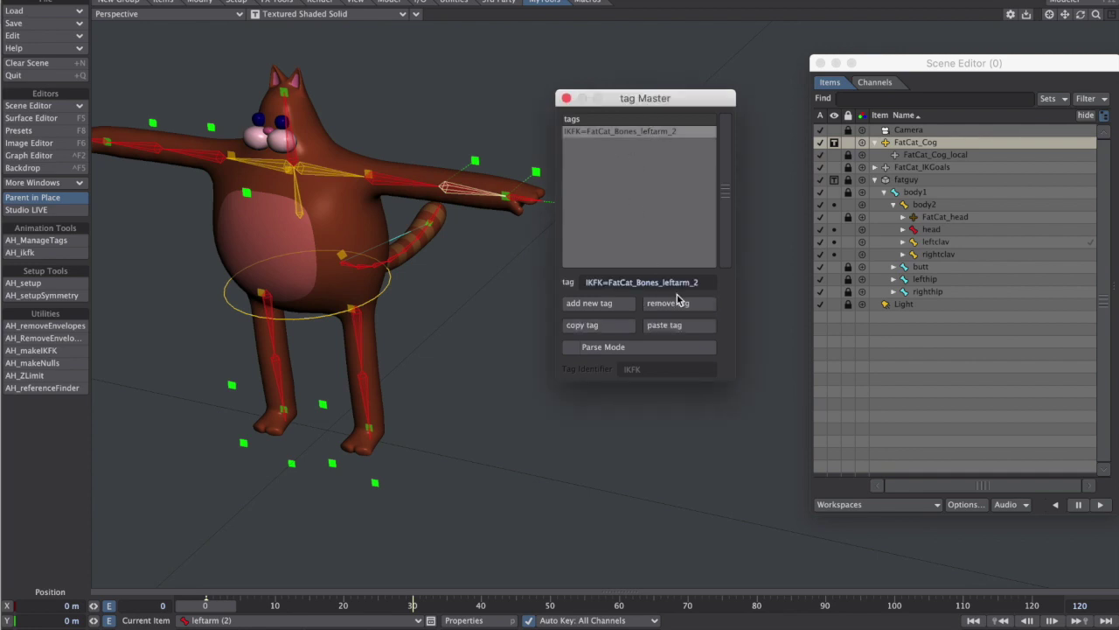
click(393, 278)
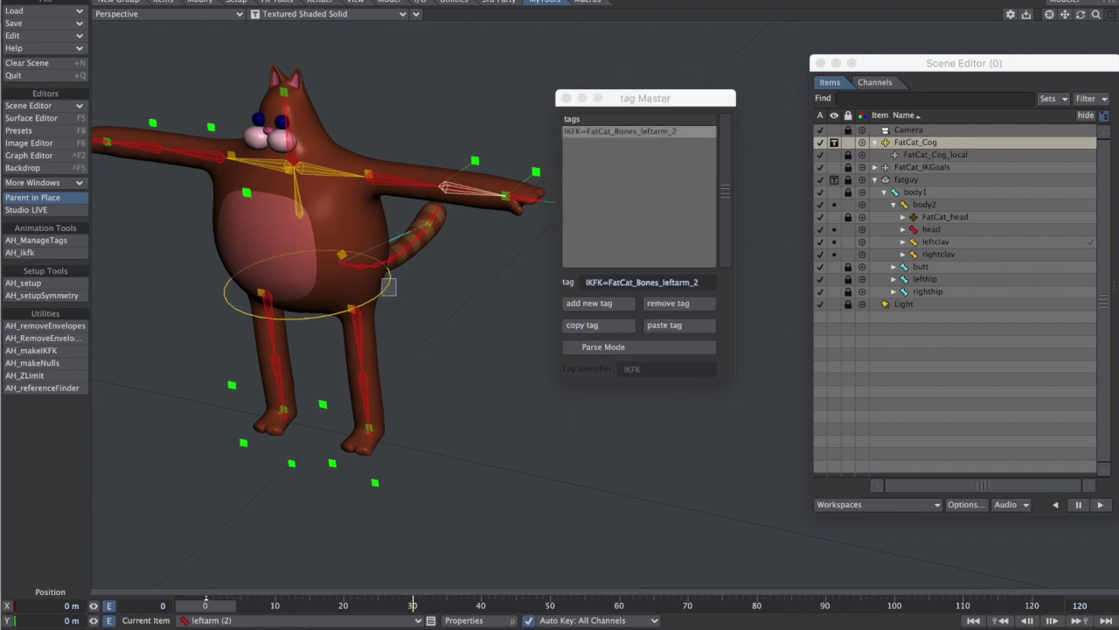
click(595, 302)
click(674, 326)
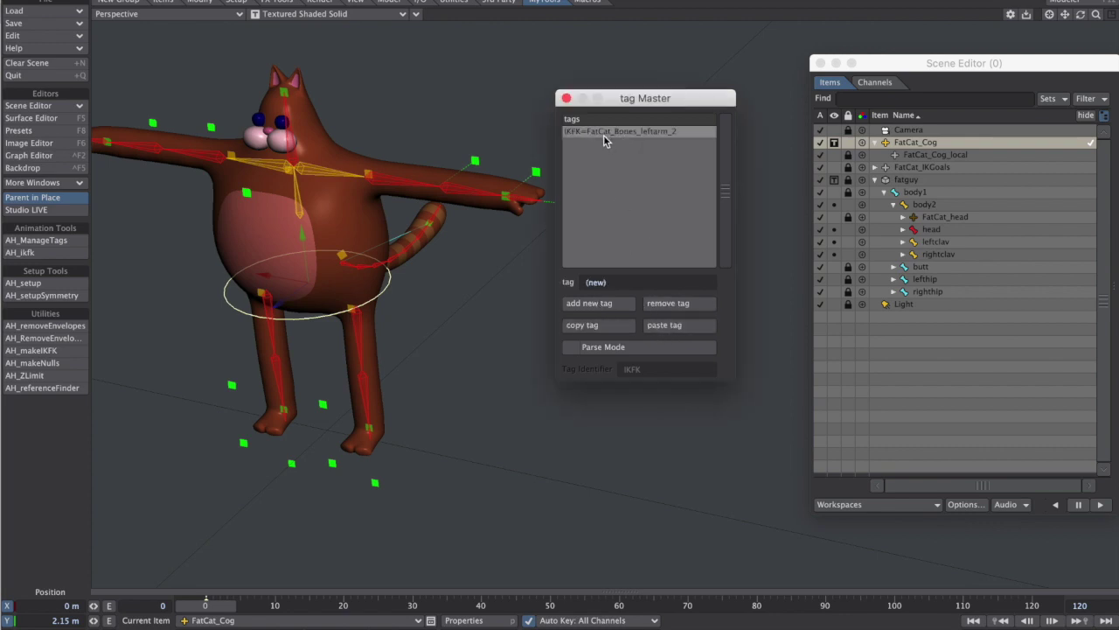
- Change the tag on FatCat_Cog to IKFK=FatCat_COG
click(643, 134)
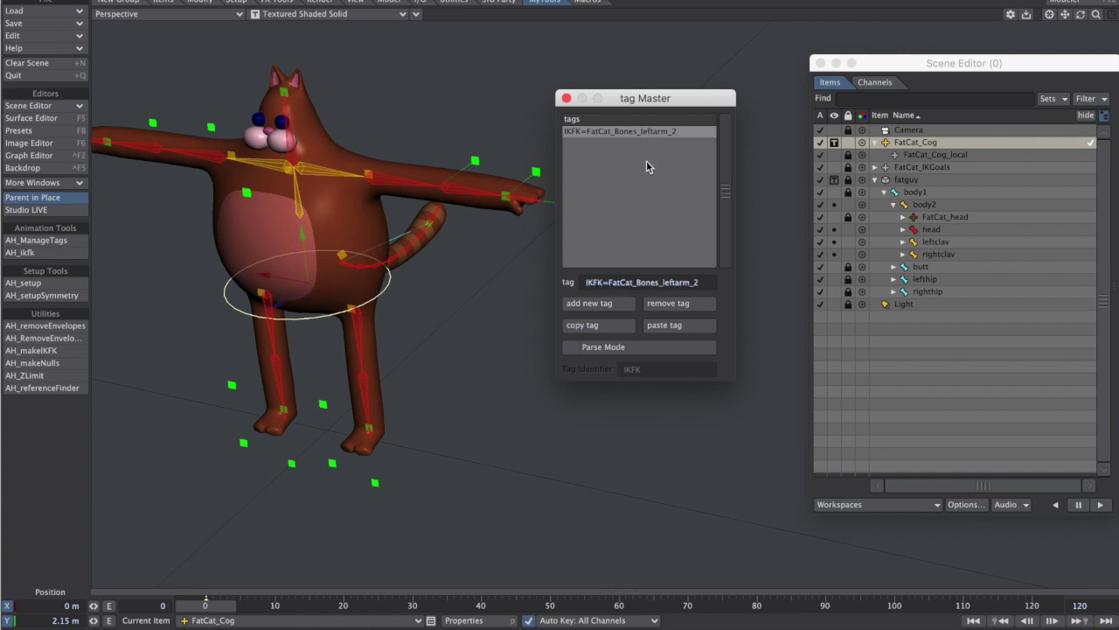
drag(703, 281, 636, 284)
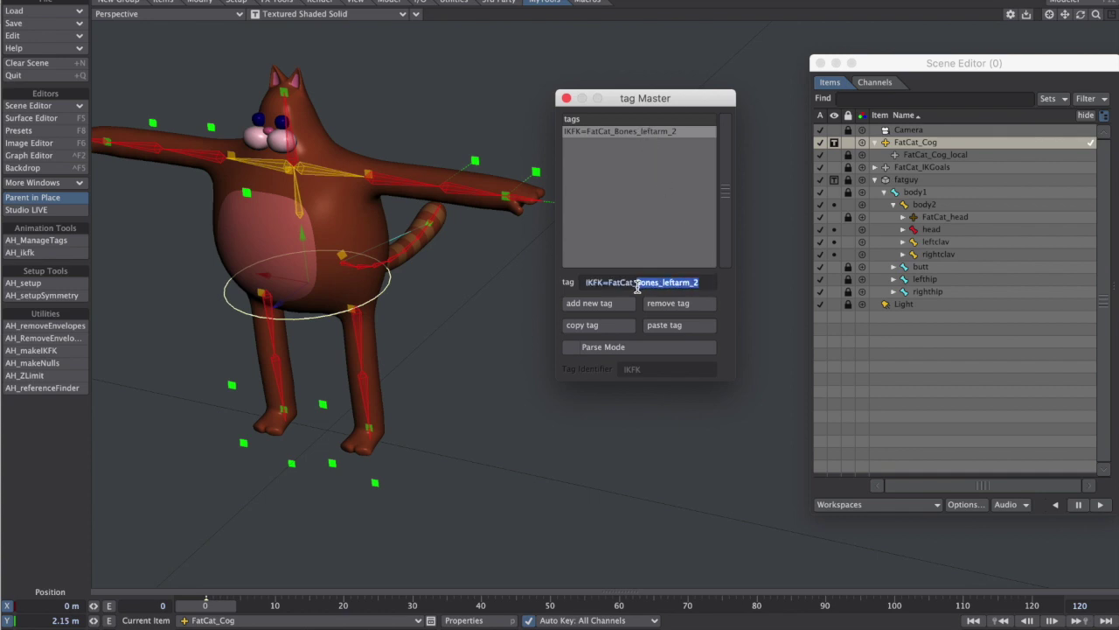
text(COG)
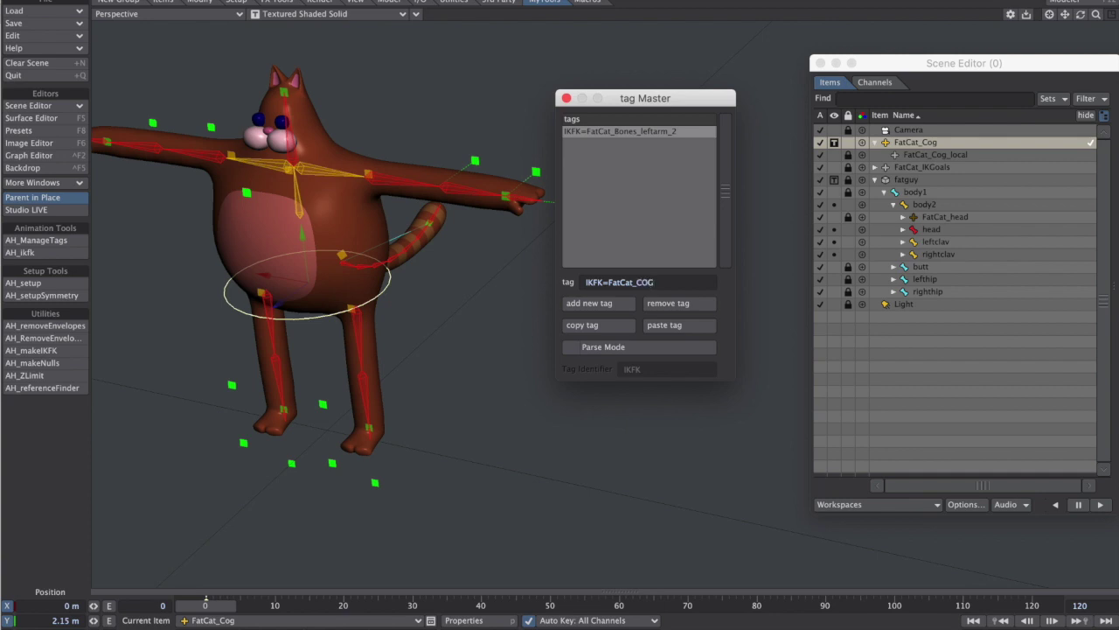
key(Return)
- Copy the IKFK=FatCat_COG tag and paste it into a new tag on the body2, leftclav and rightclav bones
click(593, 326)
click(314, 176)
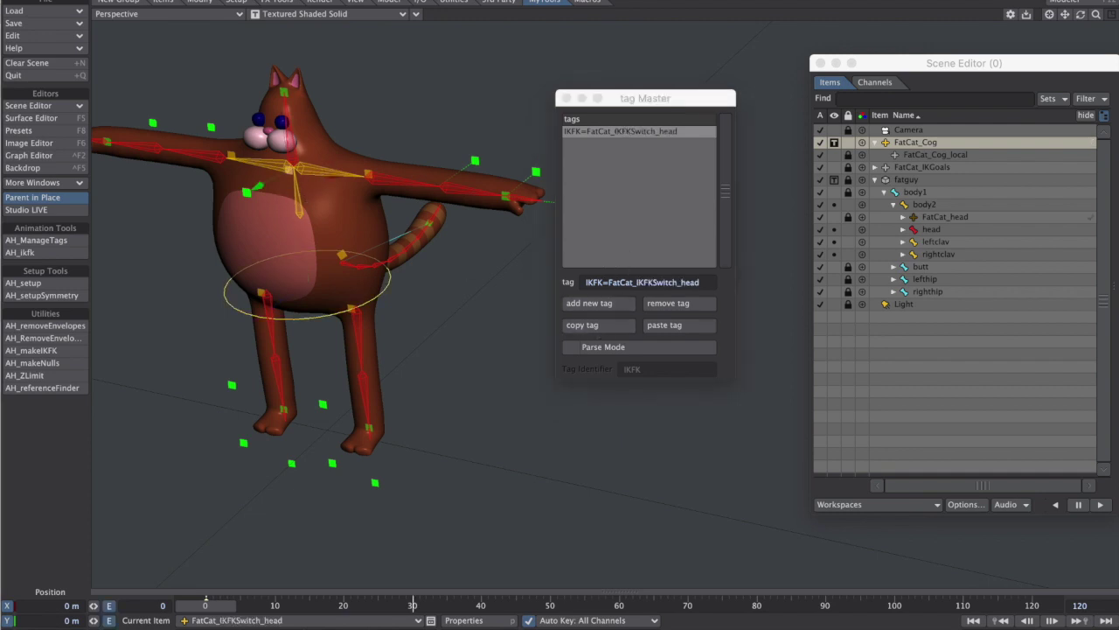
click(313, 177)
shift+click(299, 175)
shift+click(280, 167)
shift+click(296, 155)
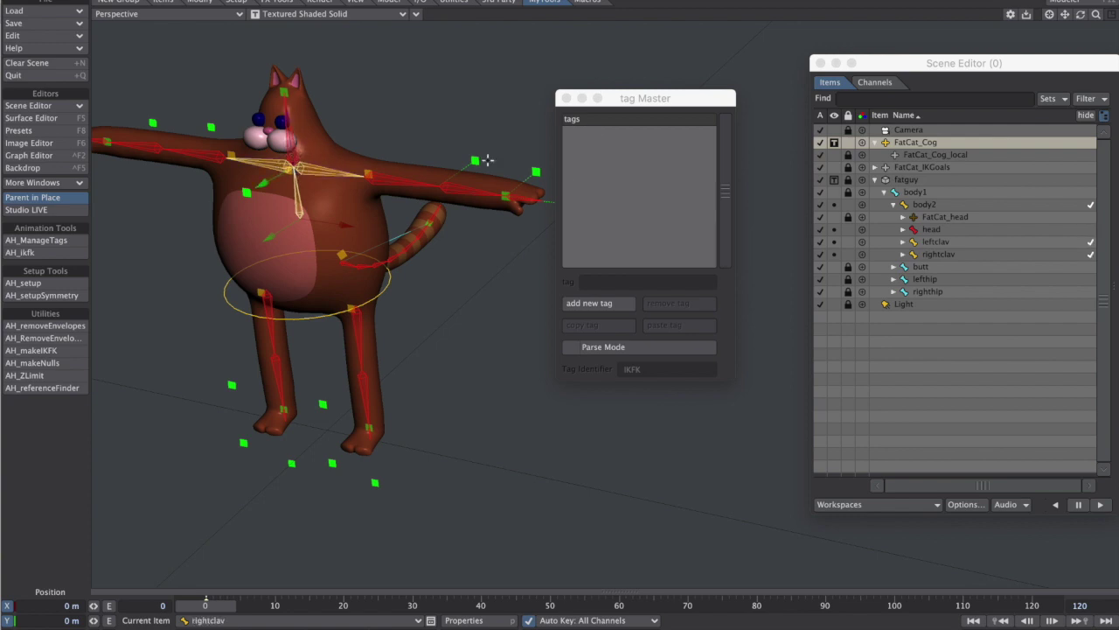
click(603, 302)
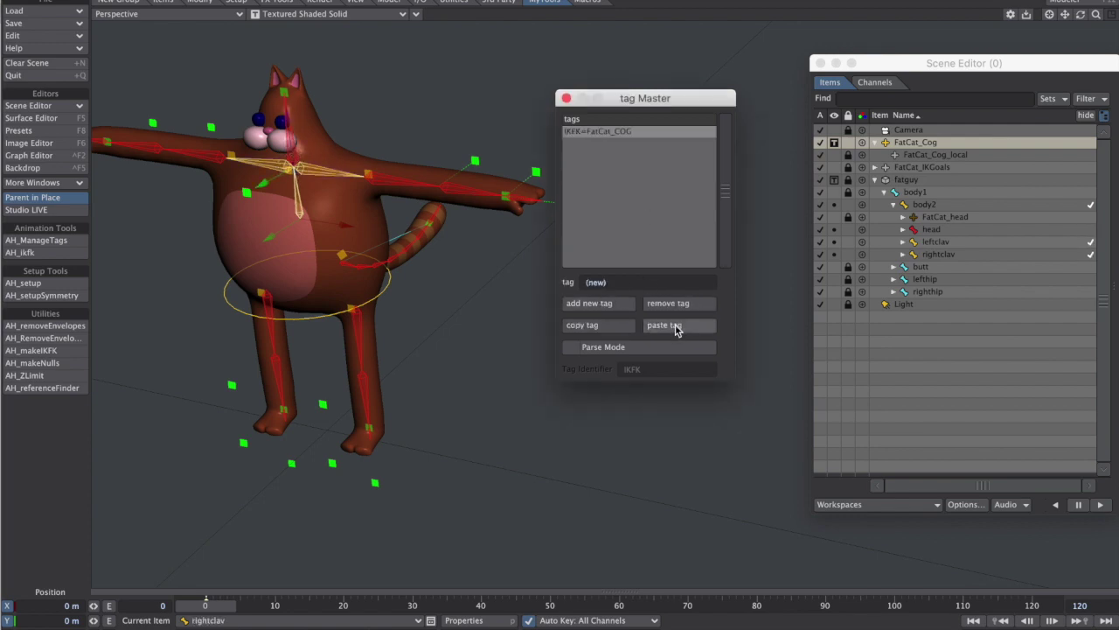
- Reselect the leftclav, rightclav and body2 bones and turn on Parse Mode for their tags
click(315, 175)
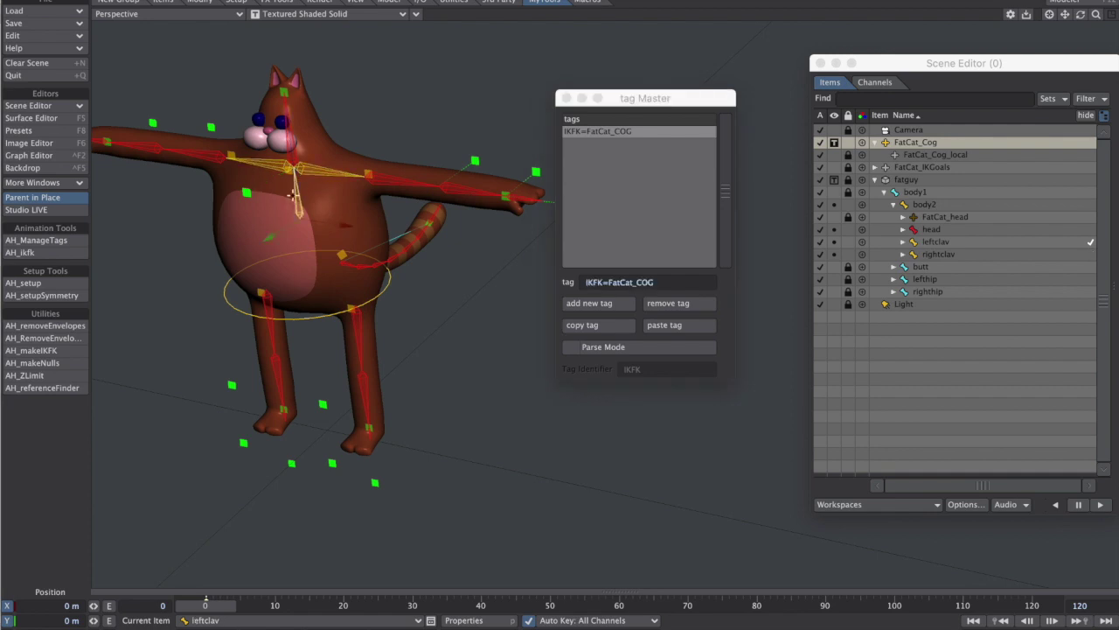
click(287, 206)
click(263, 164)
shift+click(325, 171)
shift+click(298, 199)
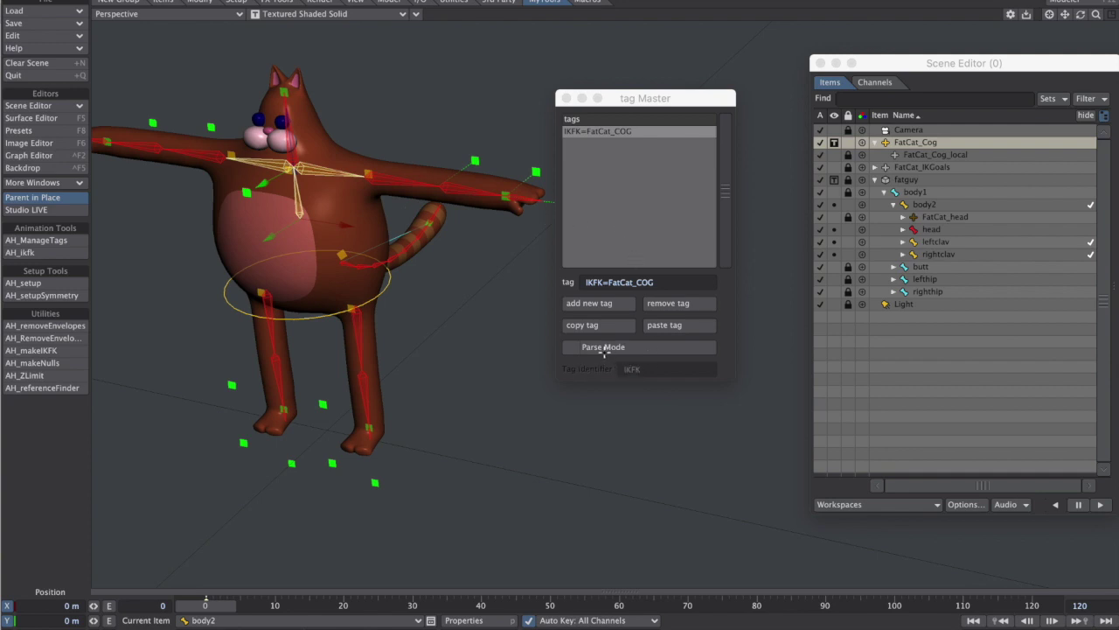
click(573, 321)
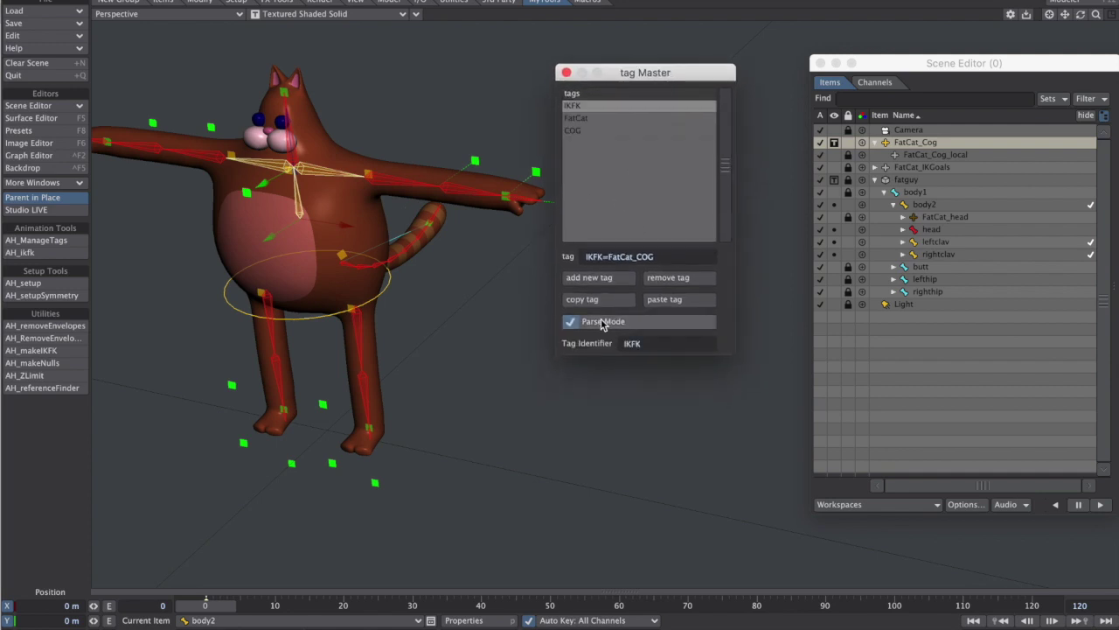
- Try fish as the tag identifier and restore it to IKFK
click(647, 343)
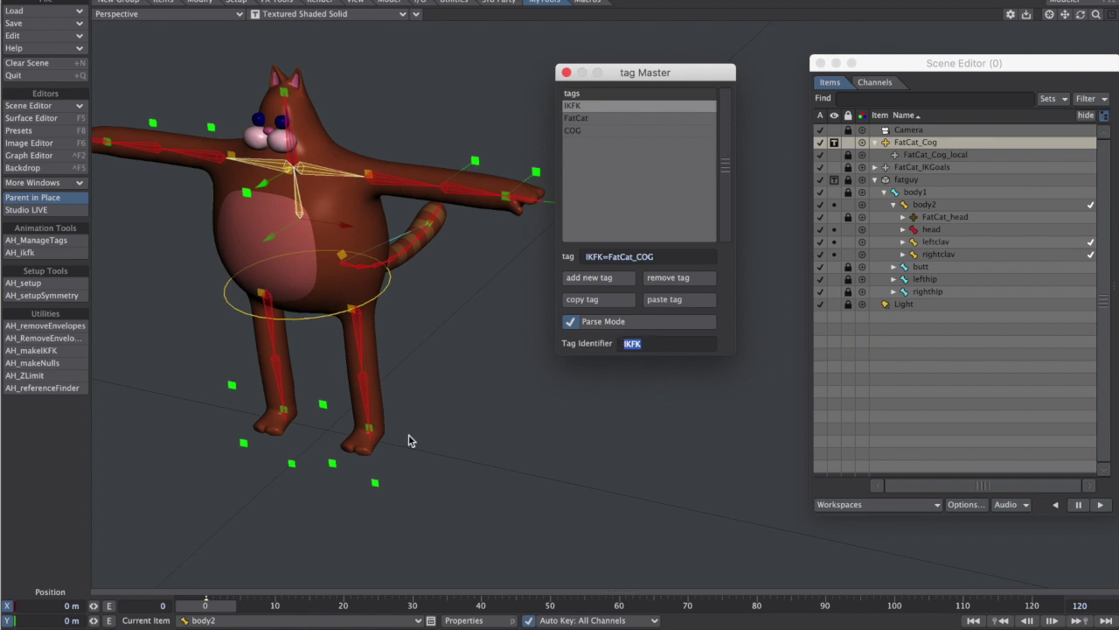
text(fish)
key(Return)
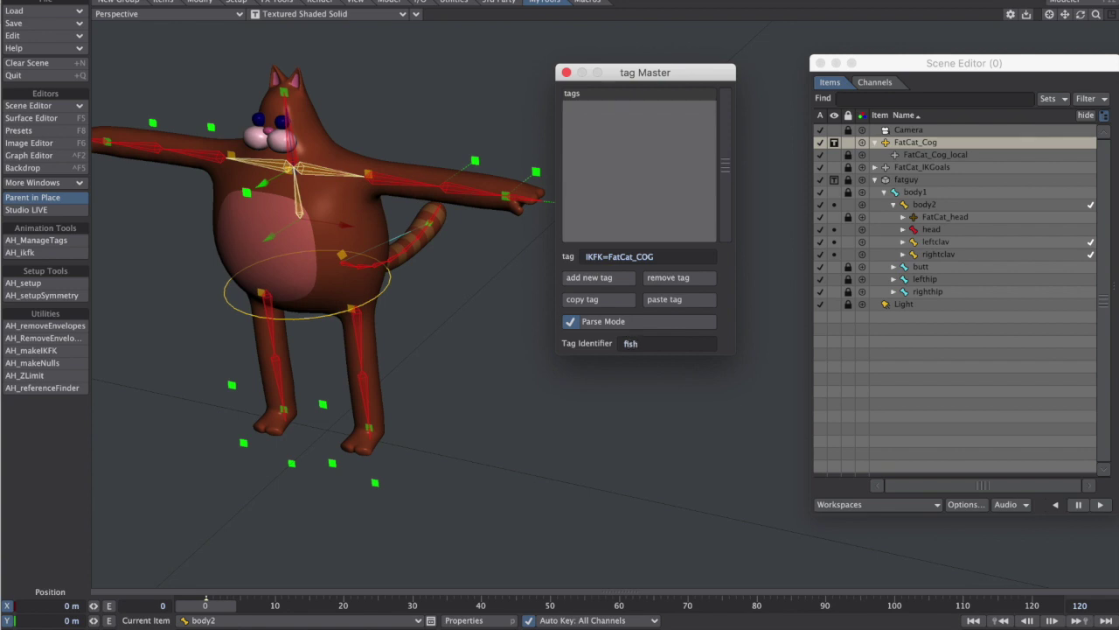
click(628, 343)
text(IKFK)
key(Return)
- Replace the COG part of the tag on the body2, leftclav and rightclav bones with Spine
click(587, 131)
drag(613, 257, 545, 267)
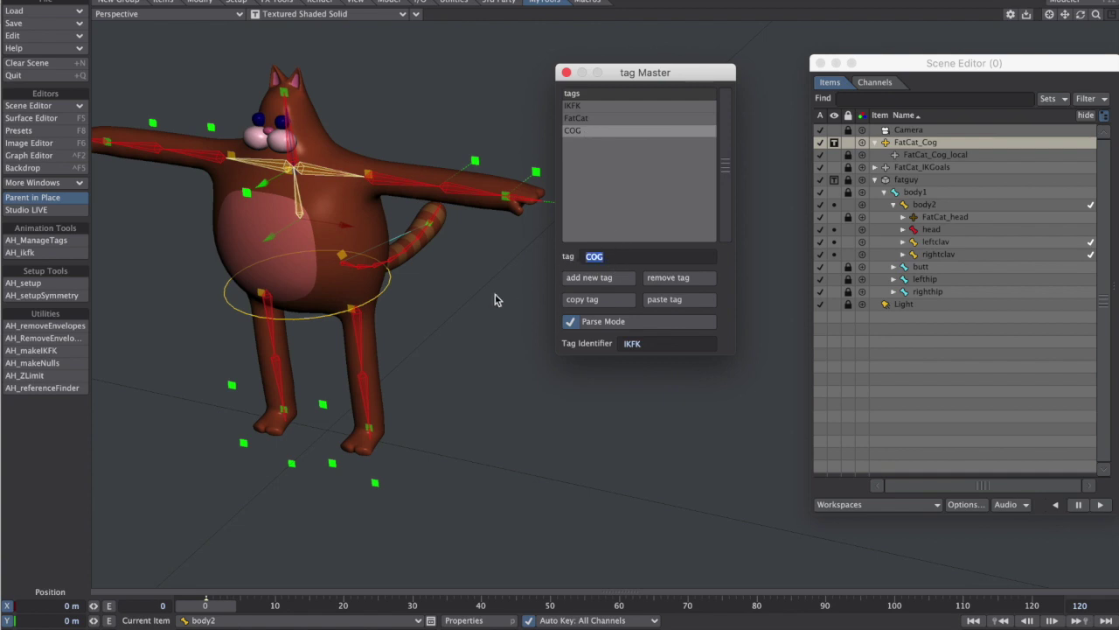
text(SPine)
- Set the last tag part of only the leftclav and rightclav bones to clav
click(325, 176)
shift+click(278, 170)
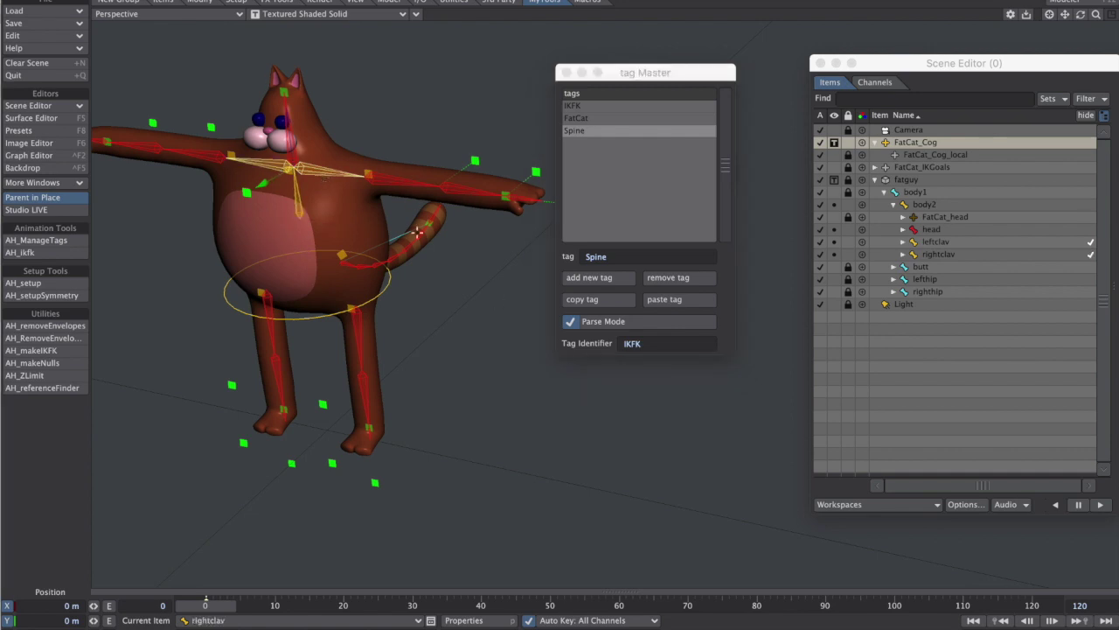
click(617, 256)
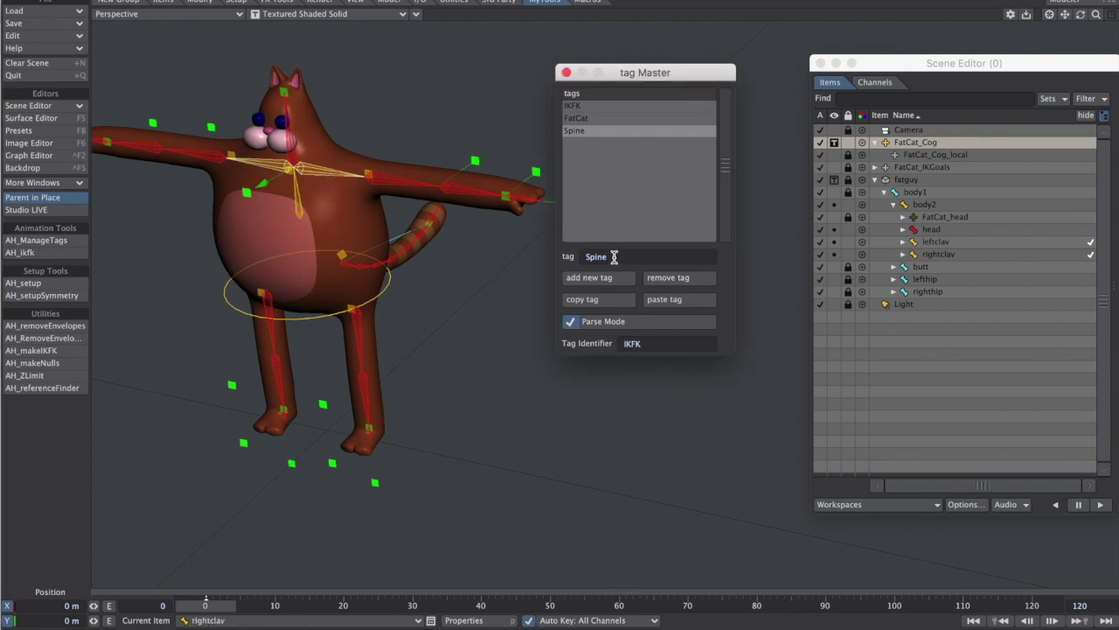
double_click(616, 257)
text(clav)
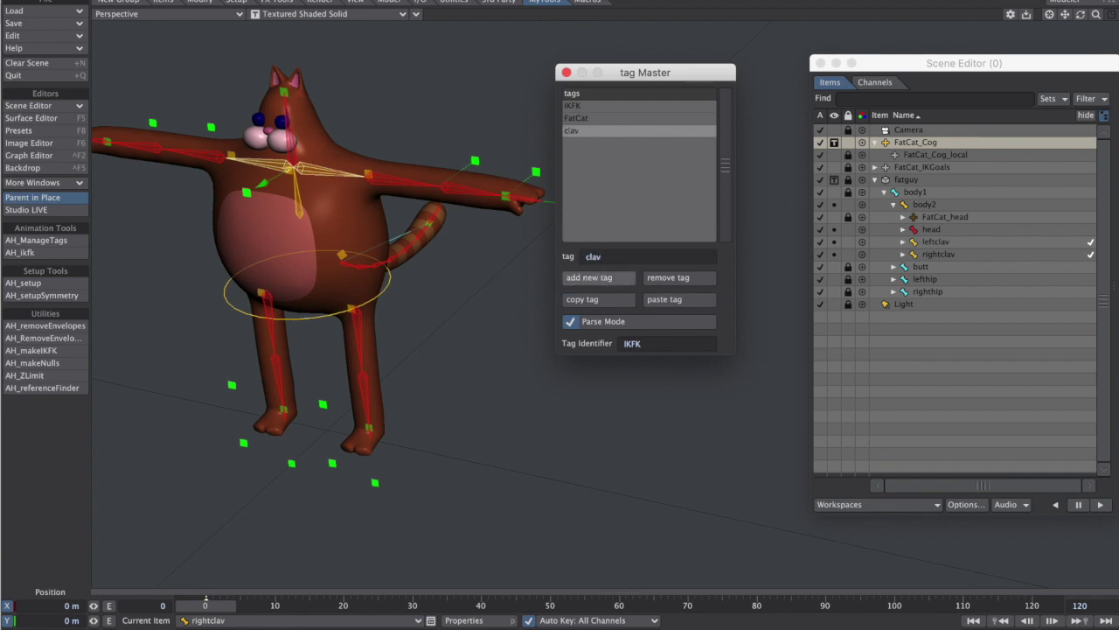
- Add a new last tag part named calv to the leftclav and rightclav bones
click(586, 119)
click(606, 280)
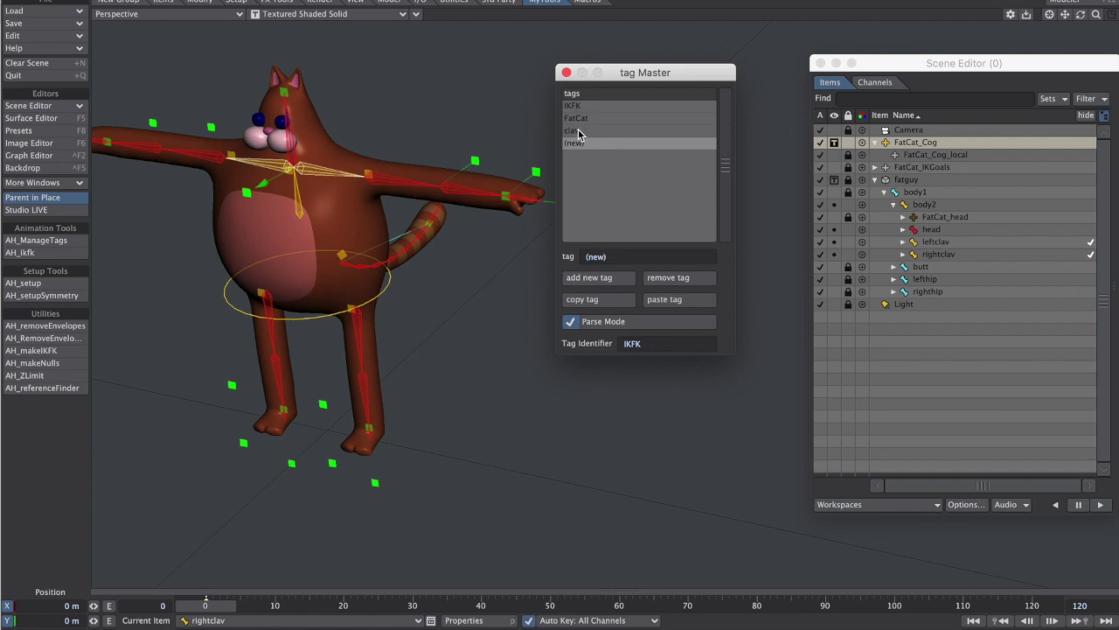
click(580, 131)
click(612, 256)
text(c)
click(616, 254)
text(c)
- Replace the clav tag part with right on the rightclav bone and with left on the leftclav bone
click(303, 177)
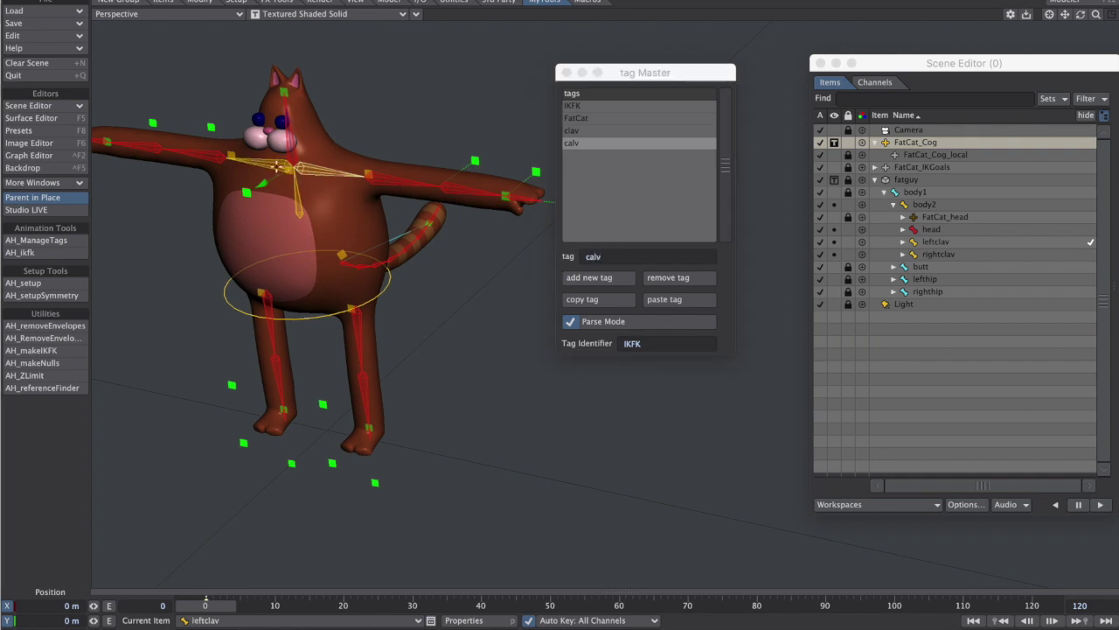
click(573, 131)
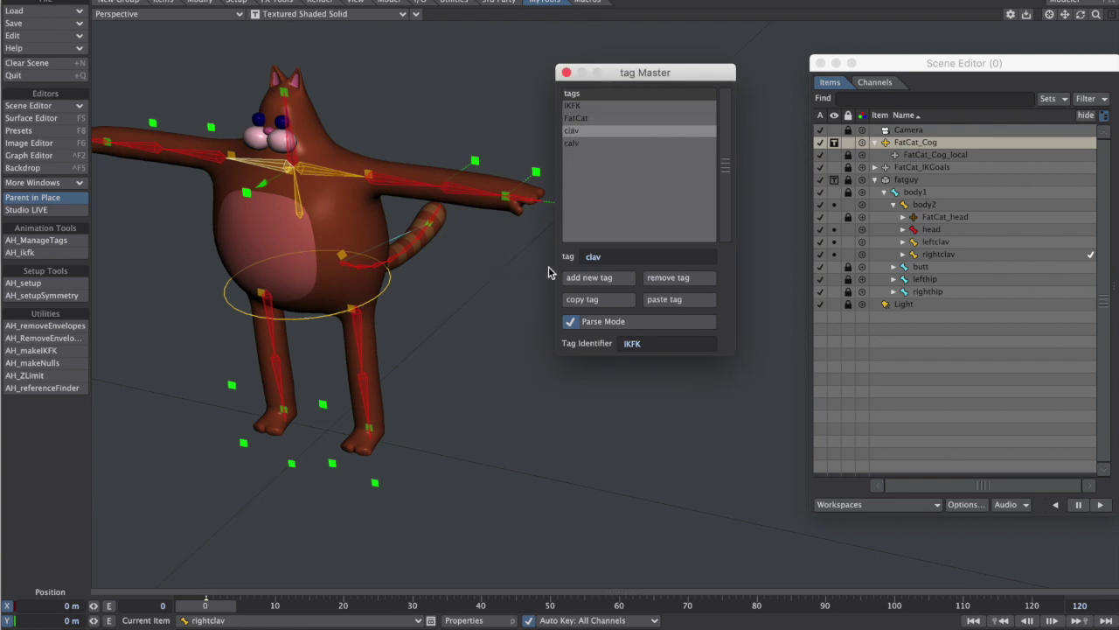
click(607, 255)
text(right)
click(322, 176)
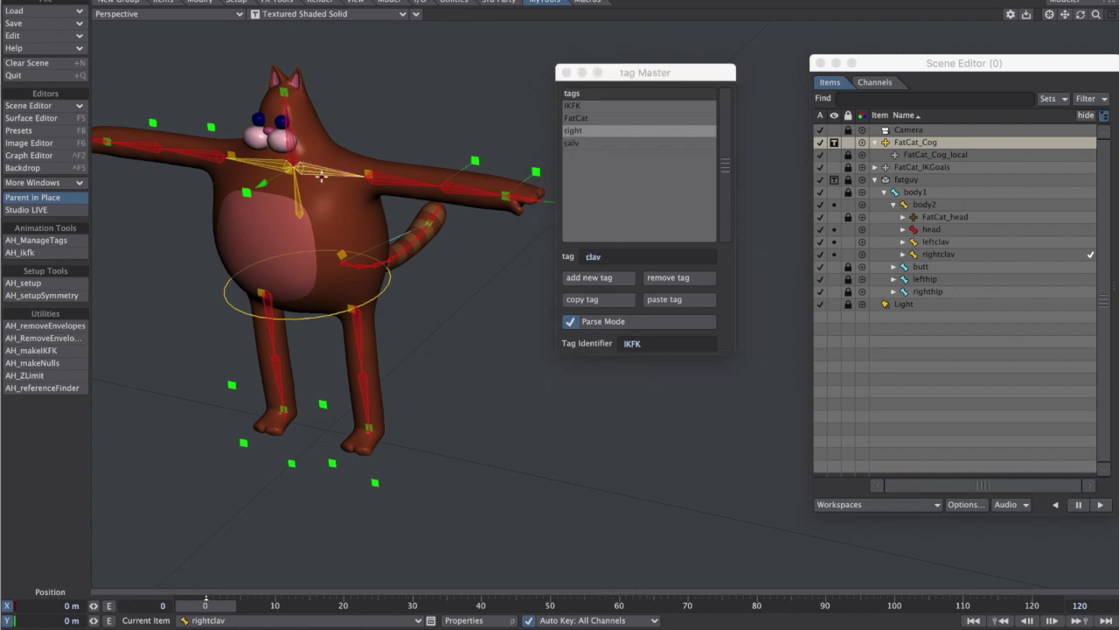
double_click(591, 256)
text(left)
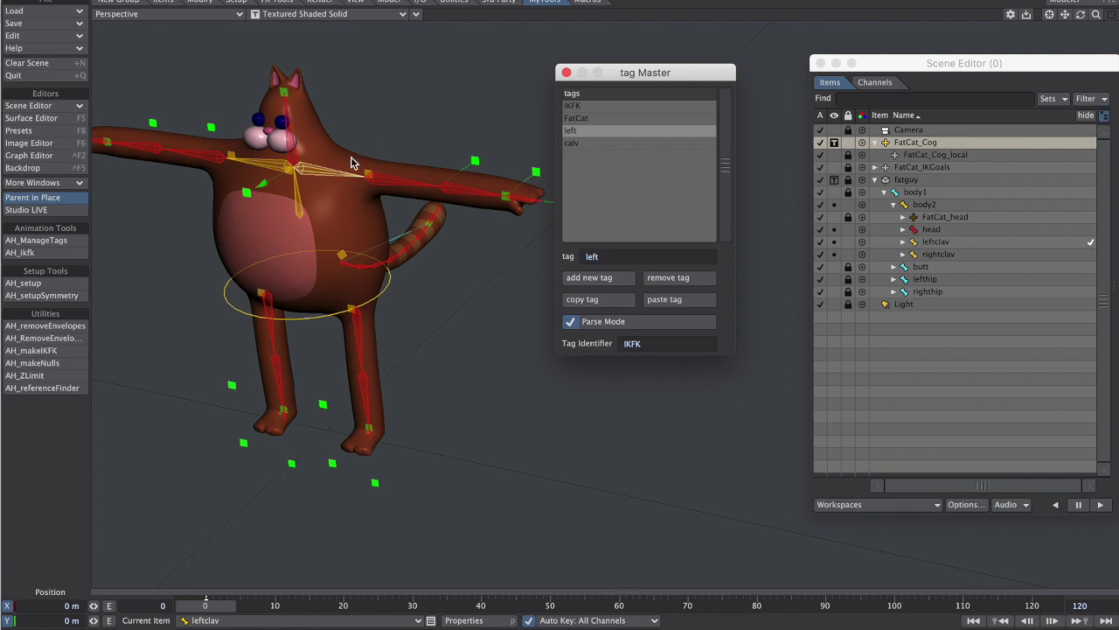
- Turn Parse Mode off to inspect the complete tag strings of both clavicle bones, and turn it back on
click(571, 321)
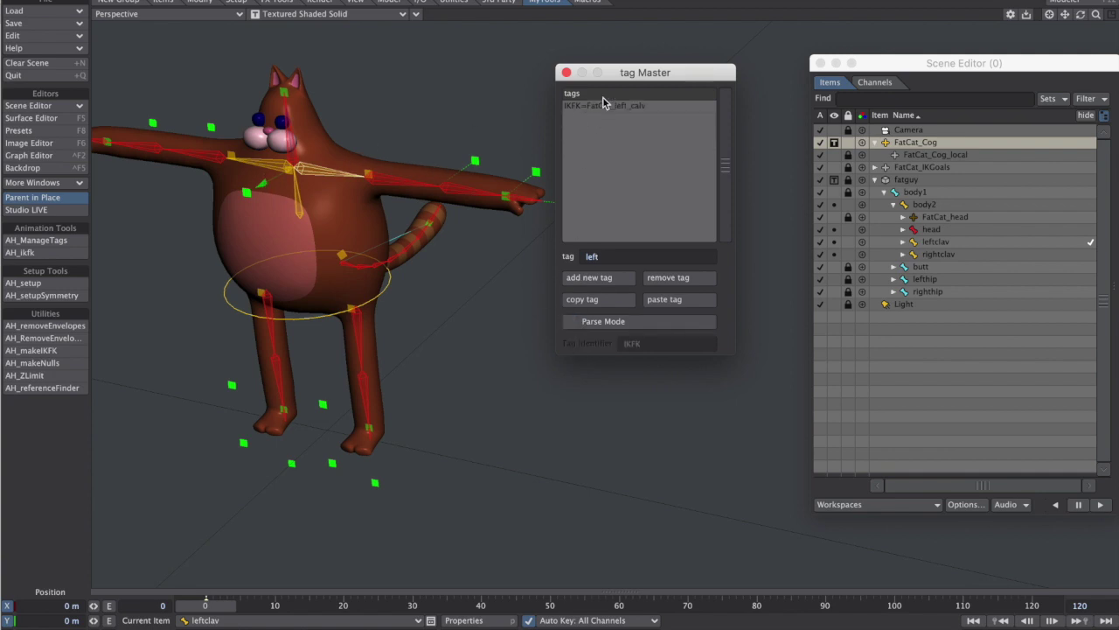
click(276, 176)
click(307, 175)
click(311, 174)
click(266, 163)
click(572, 320)
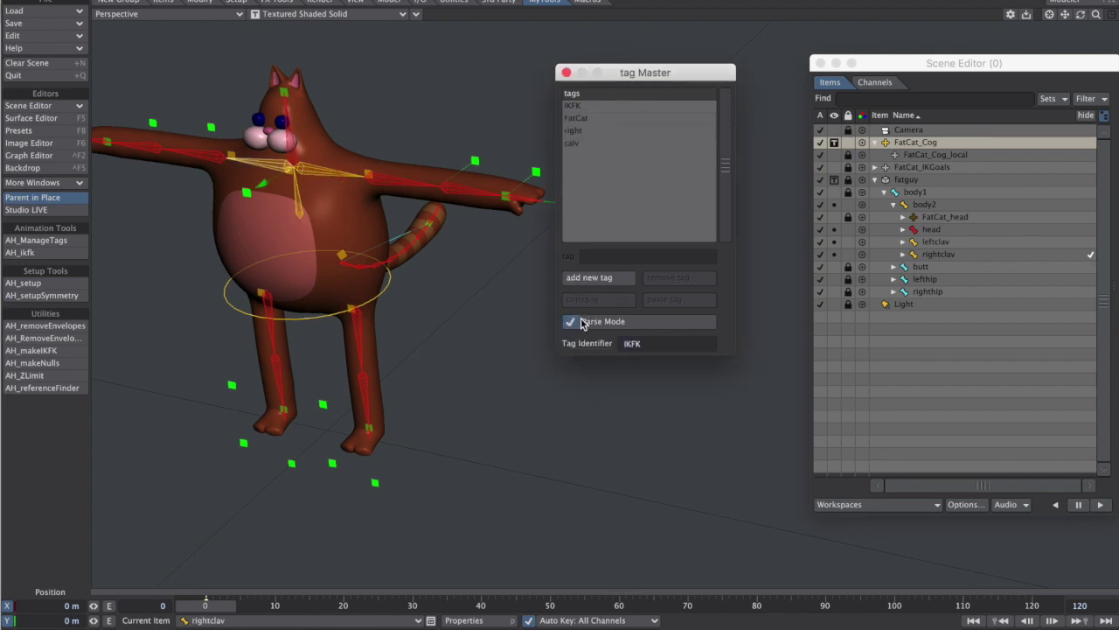
- Compare the parsed tags of the leftclav and rightclav bones individually and in combined selections with body2
shift+click(315, 172)
shift+click(299, 211)
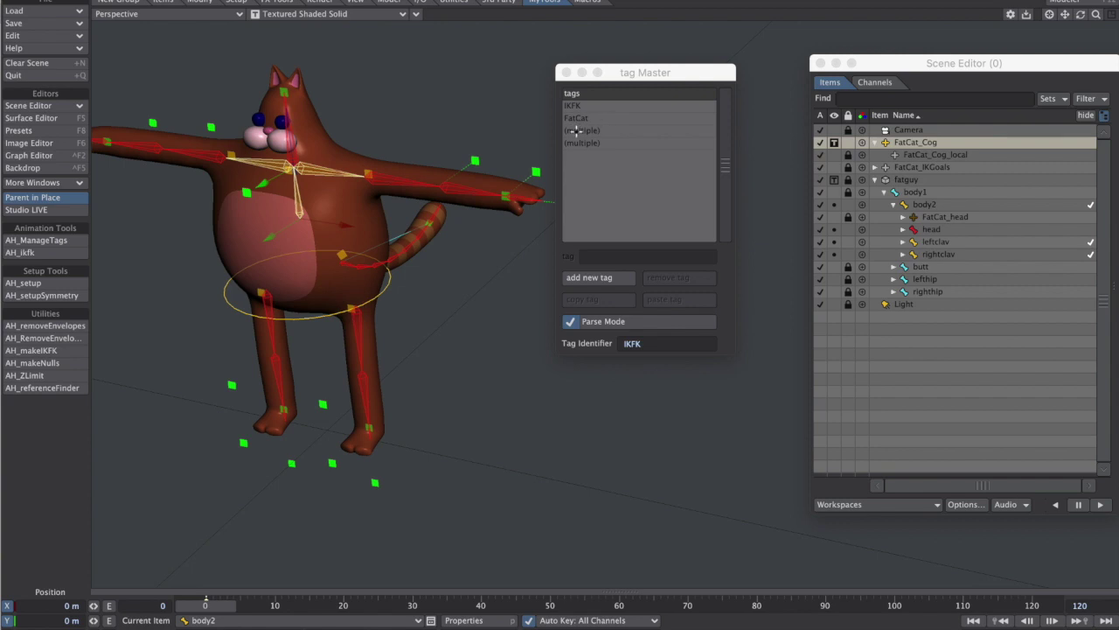
click(315, 175)
click(278, 168)
shift+click(315, 174)
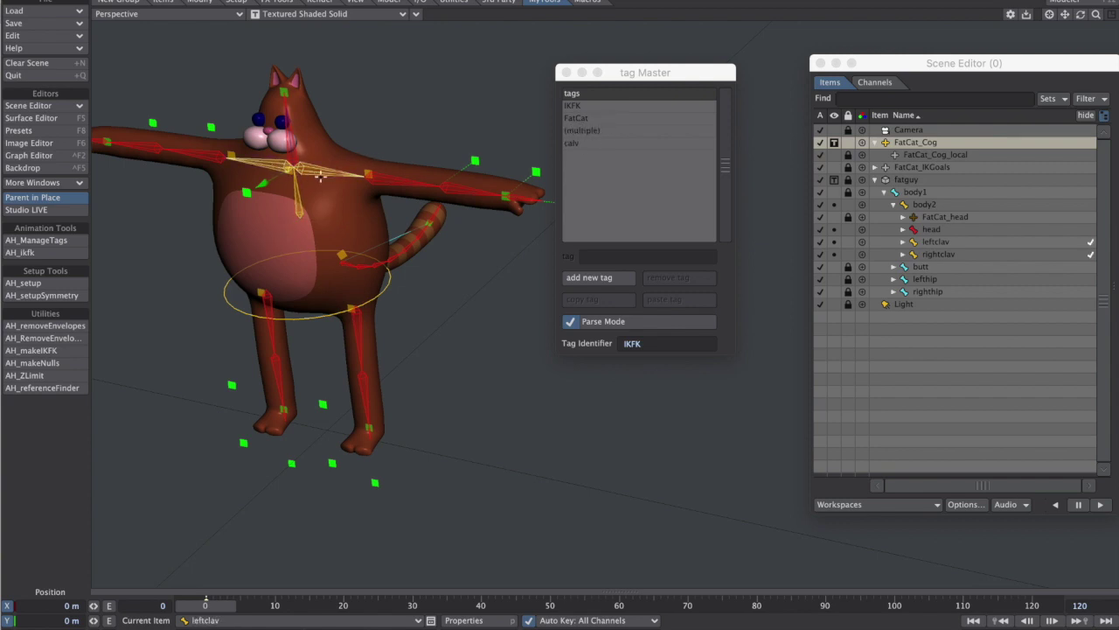
click(273, 171)
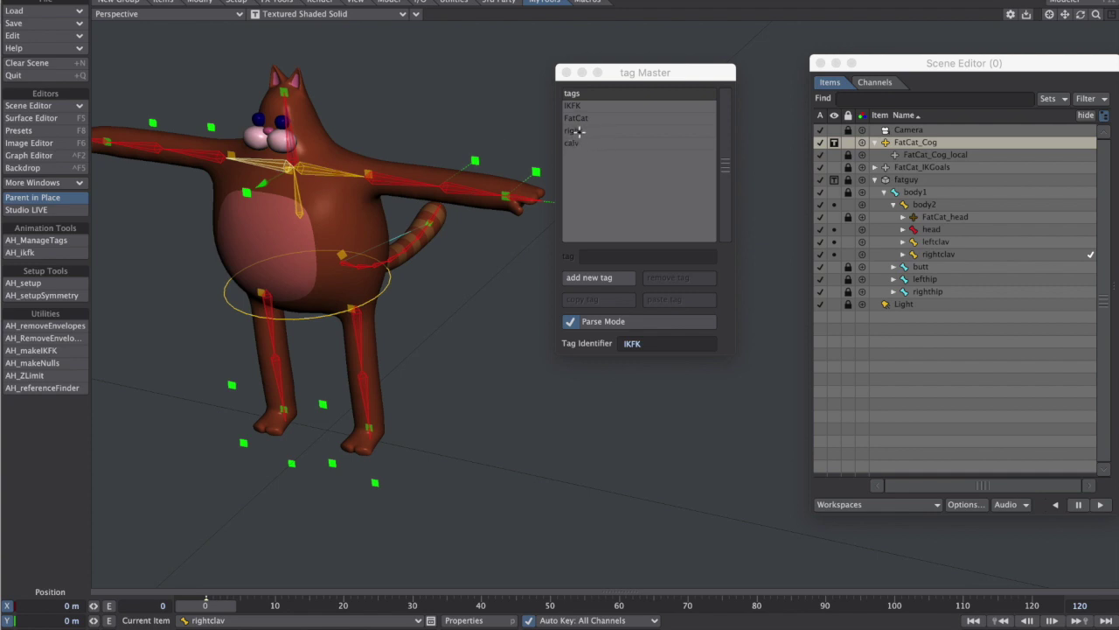
click(332, 173)
click(281, 168)
click(333, 176)
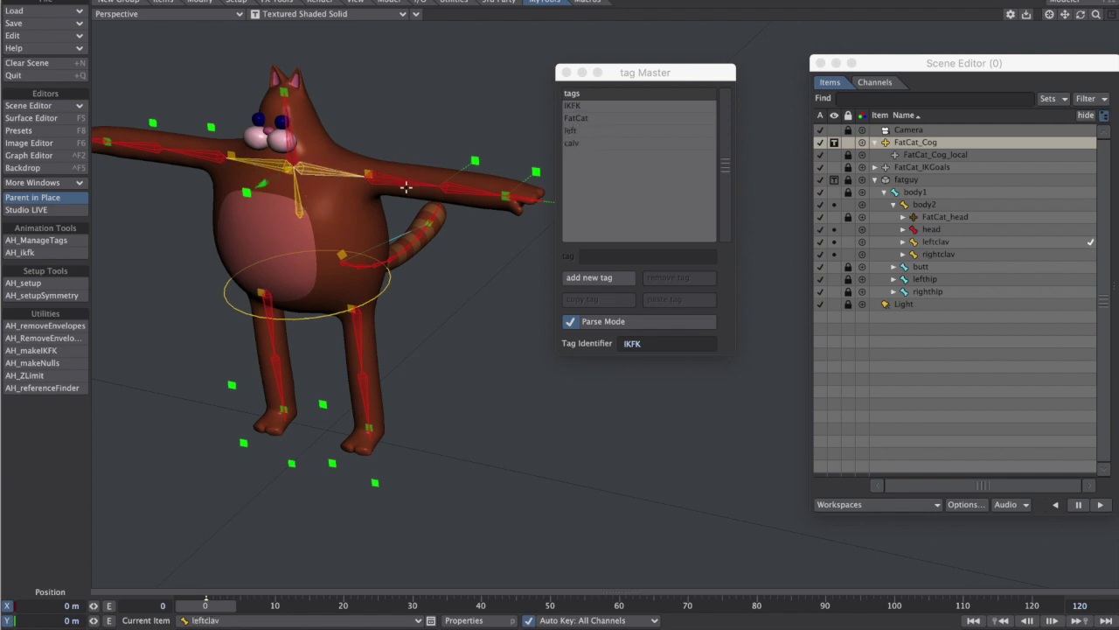
click(273, 168)
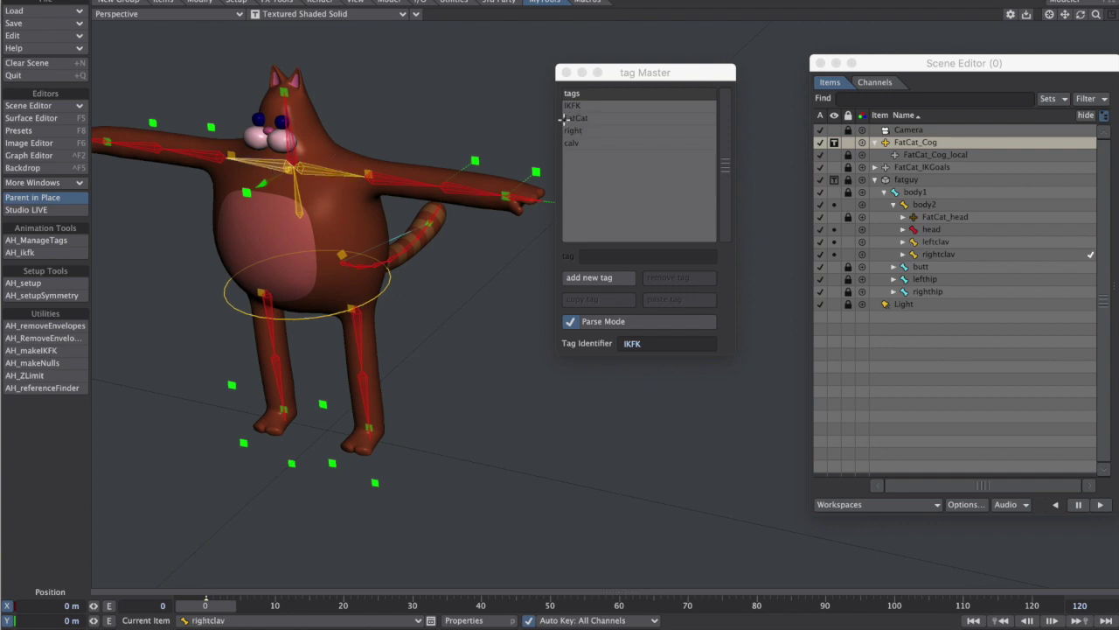
- Examine the tags of the body2 spine bone, the clavicles, the first left arm bone and the FatCat_Cog control
click(298, 211)
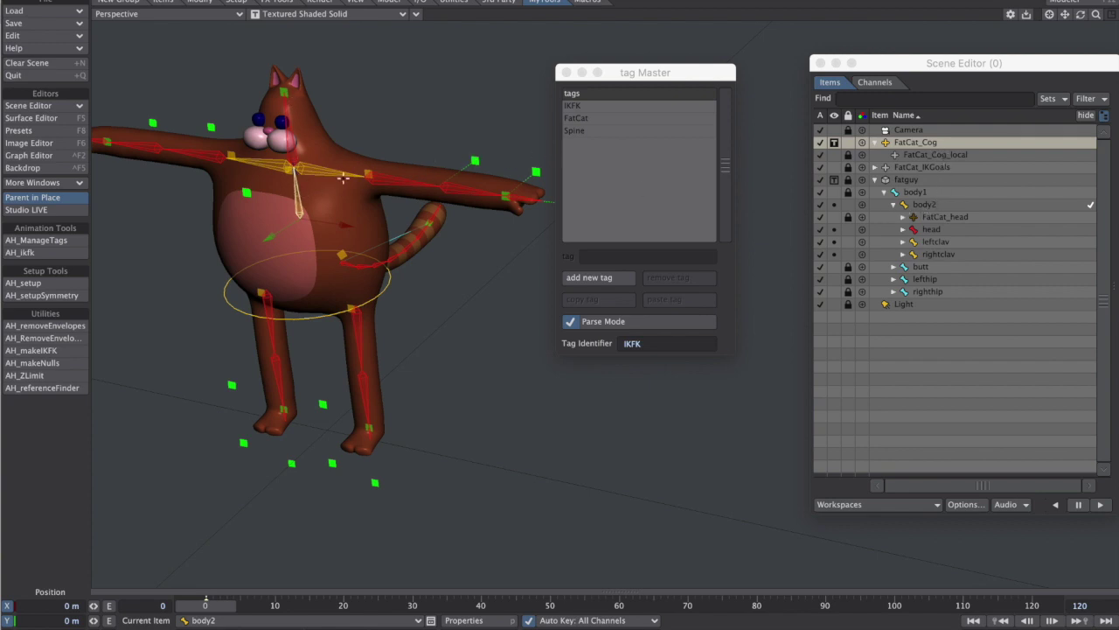
shift+click(280, 166)
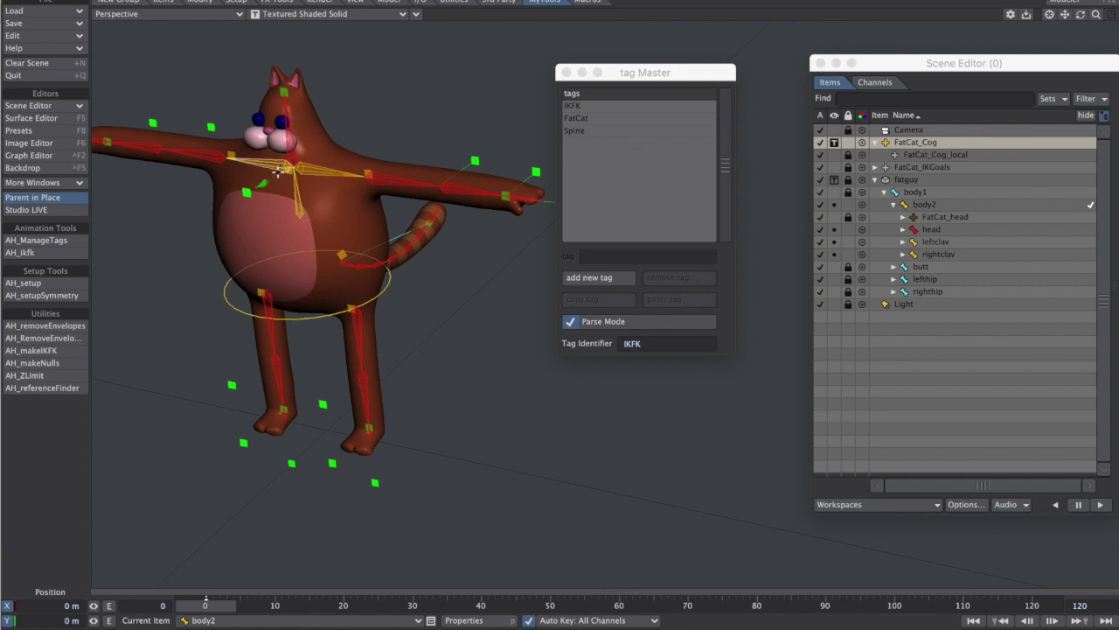
shift+click(317, 176)
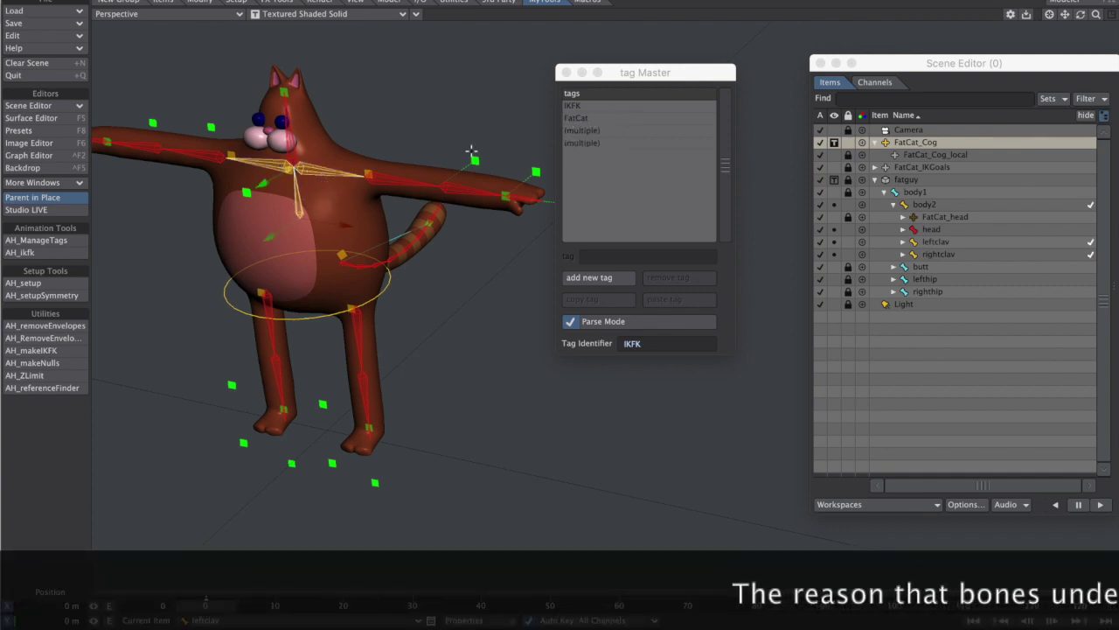
click(319, 169)
shift+click(278, 166)
shift+click(306, 176)
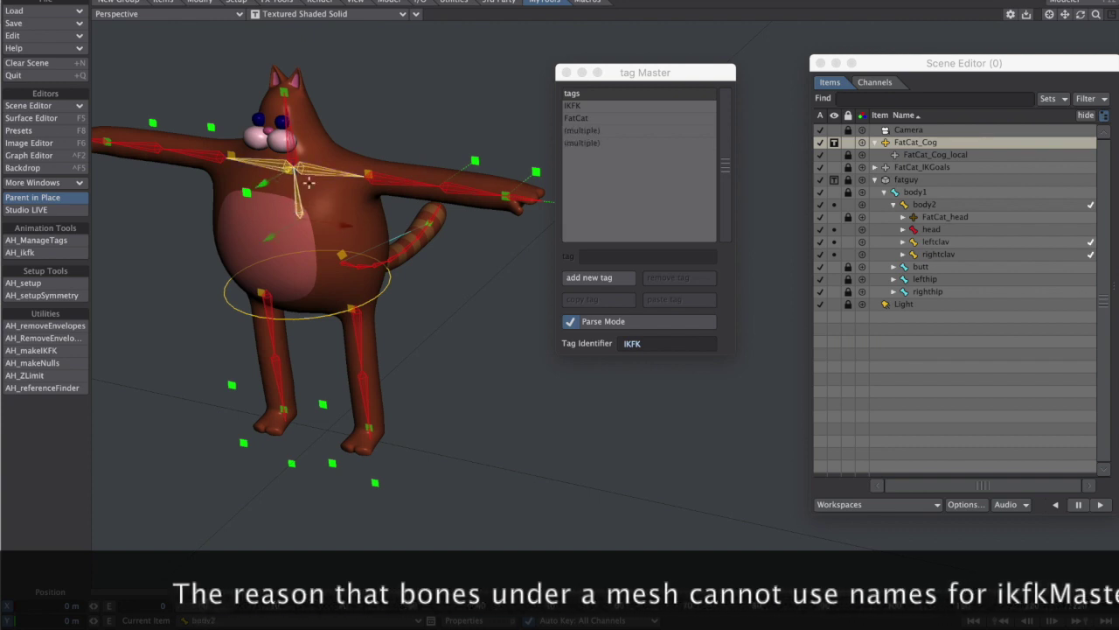
click(376, 178)
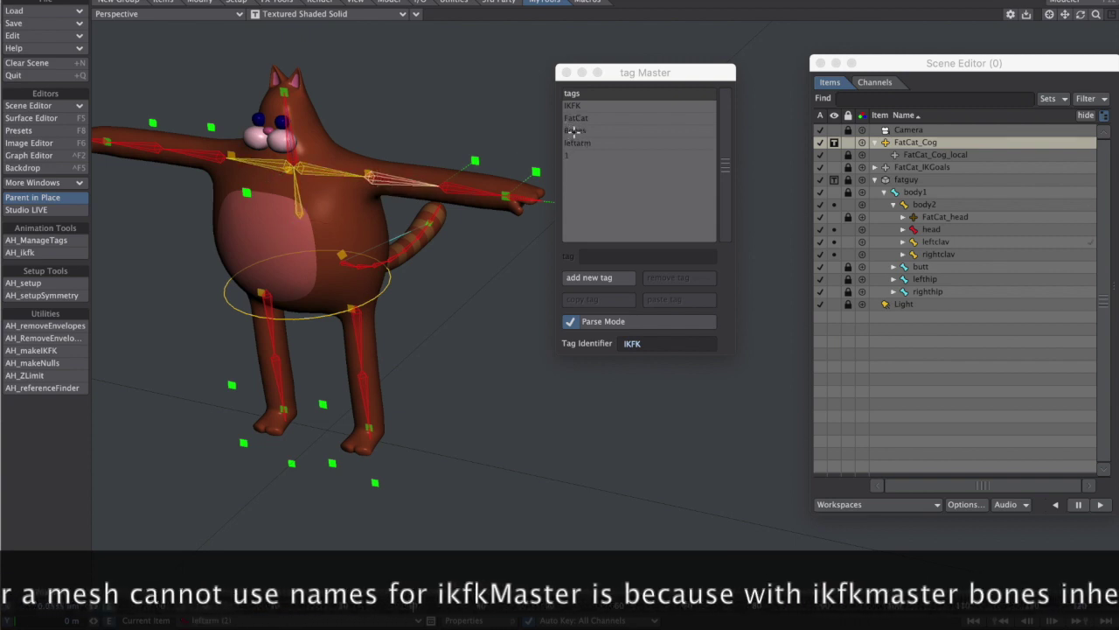
click(328, 173)
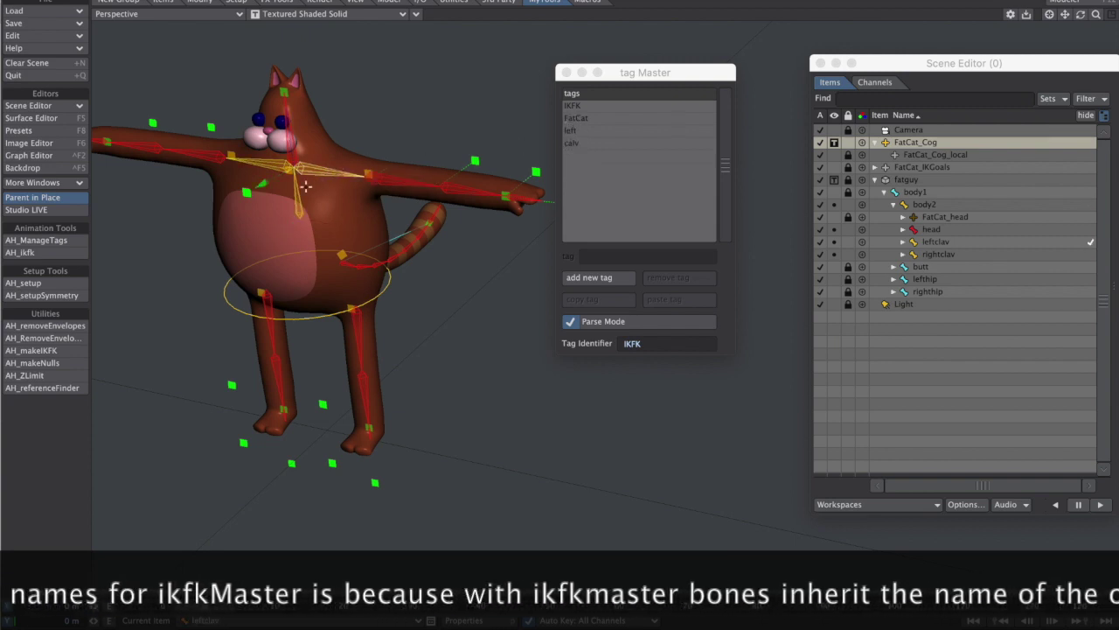
shift+click(274, 166)
shift+click(299, 200)
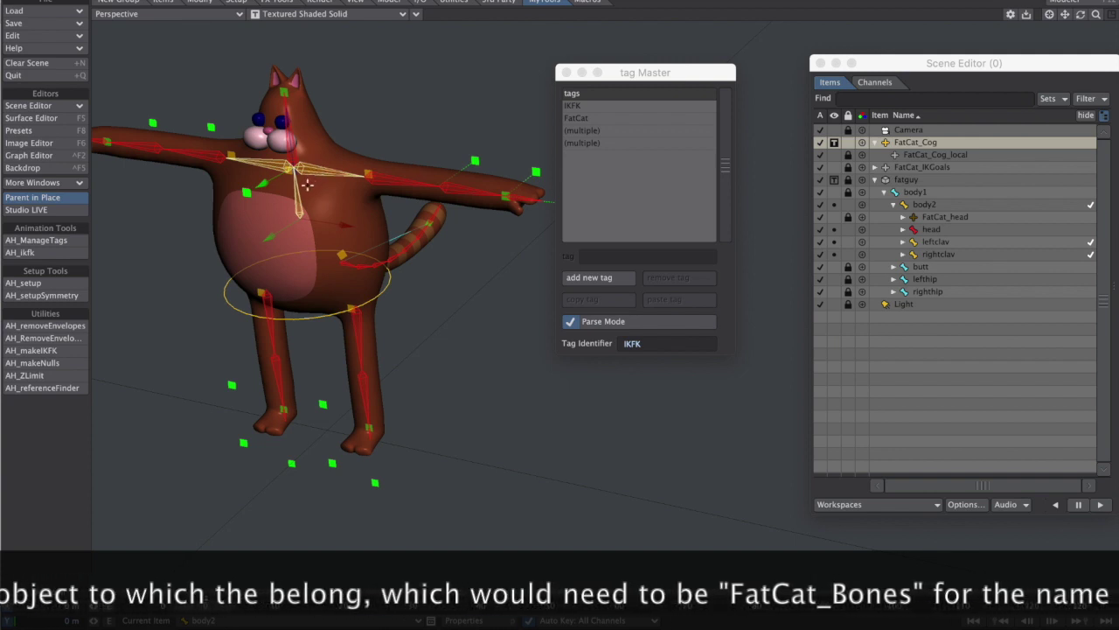
click(391, 285)
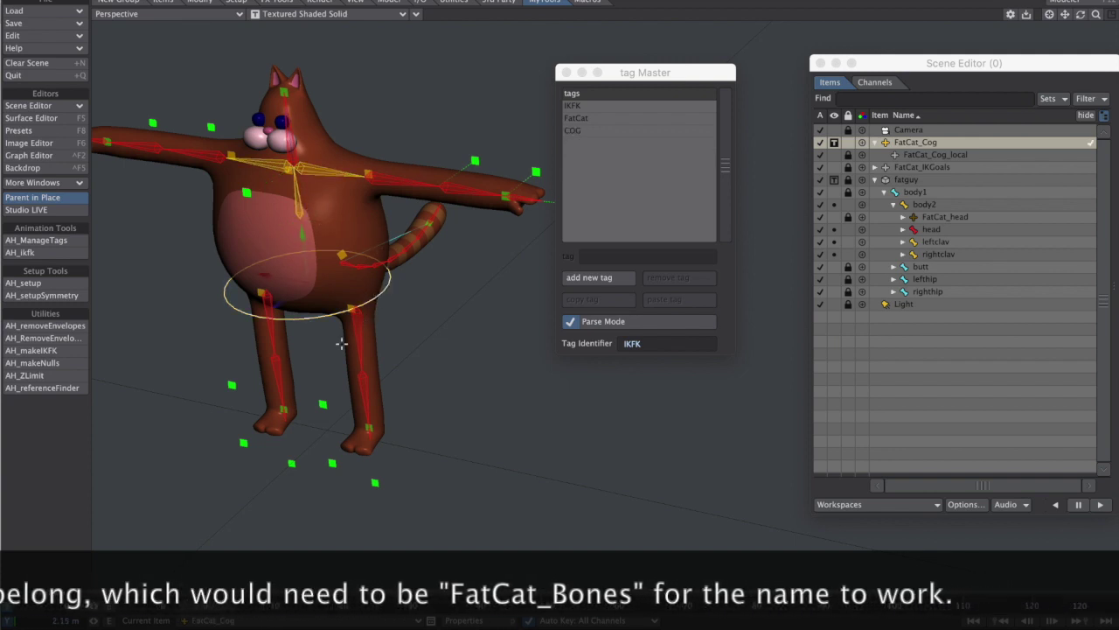
- Replace the tag manager with the ikfkMaster tool, place it clear of the cat and select the FatCat_Cog control
alt+drag(480, 362, 450, 344)
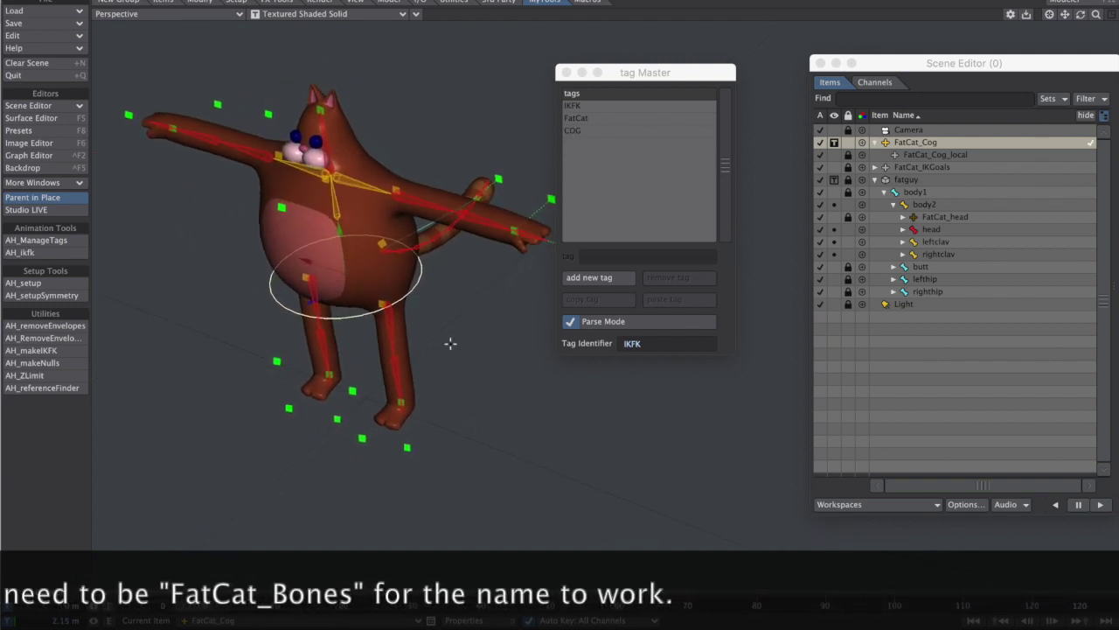
click(566, 73)
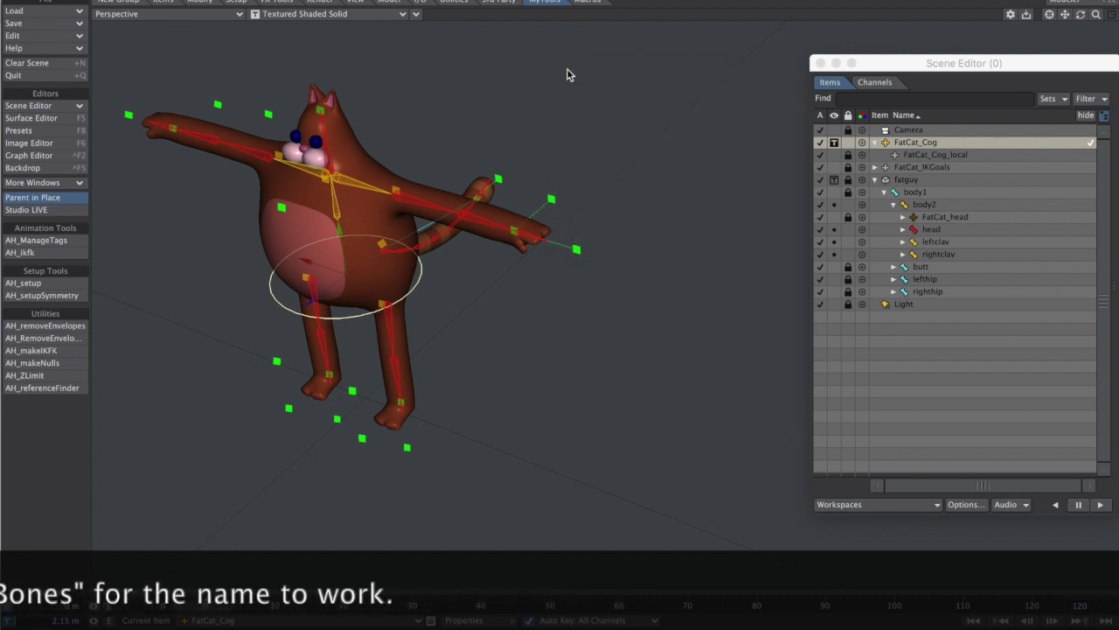
click(39, 253)
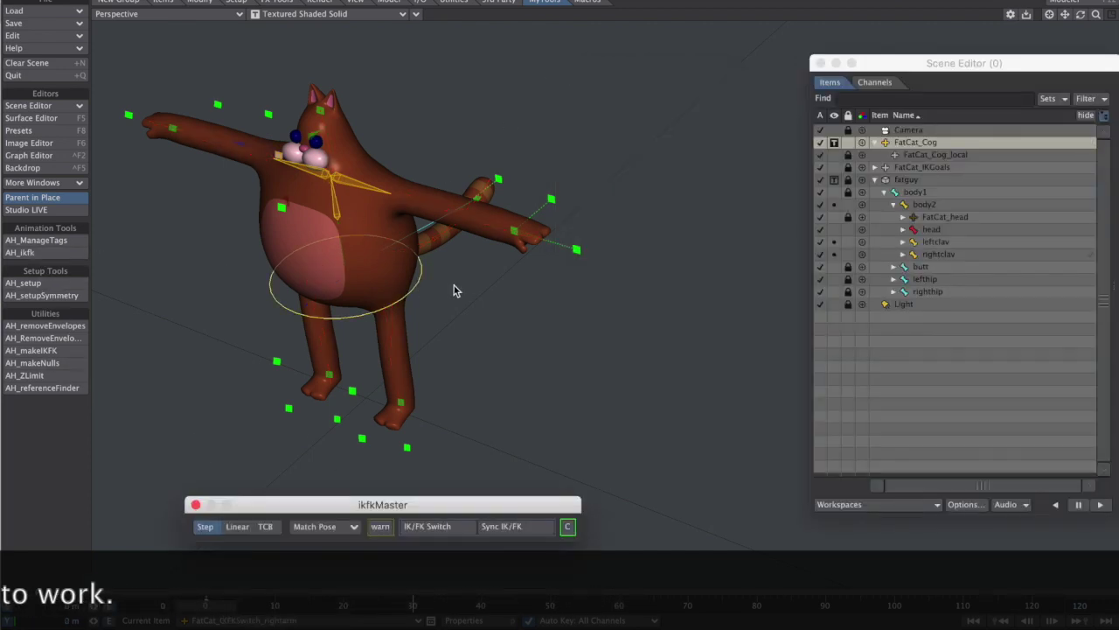
drag(430, 507, 764, 369)
click(336, 319)
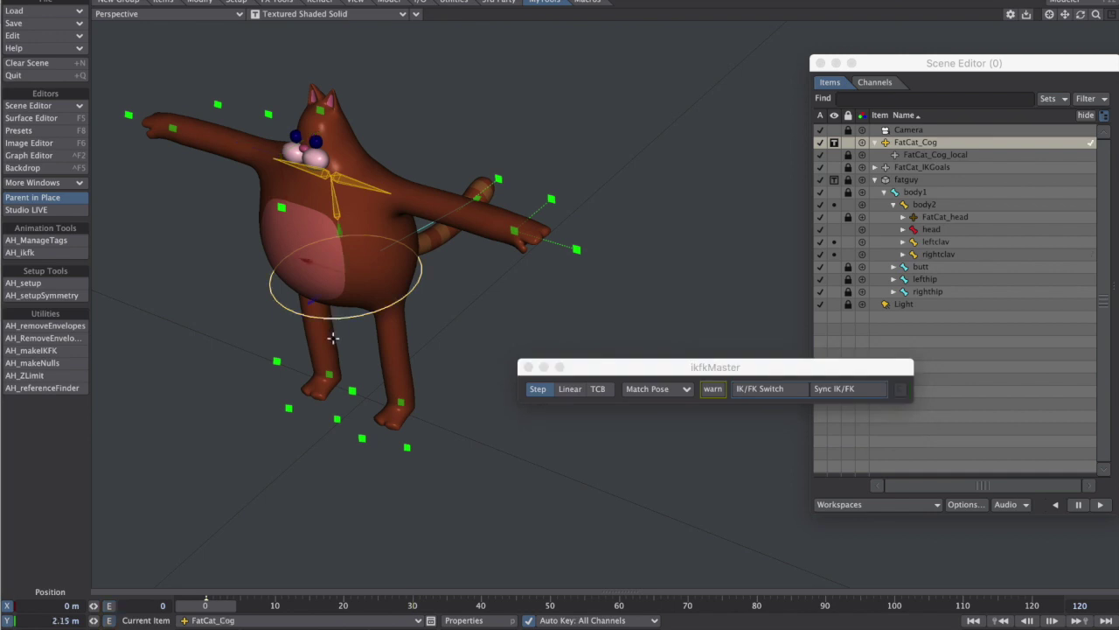
- Go to frame 31, try the IK/FK switch and sync, and move FatCat_Cog to about X -240 mm, Y 1.54 m
drag(226, 593, 418, 606)
click(749, 390)
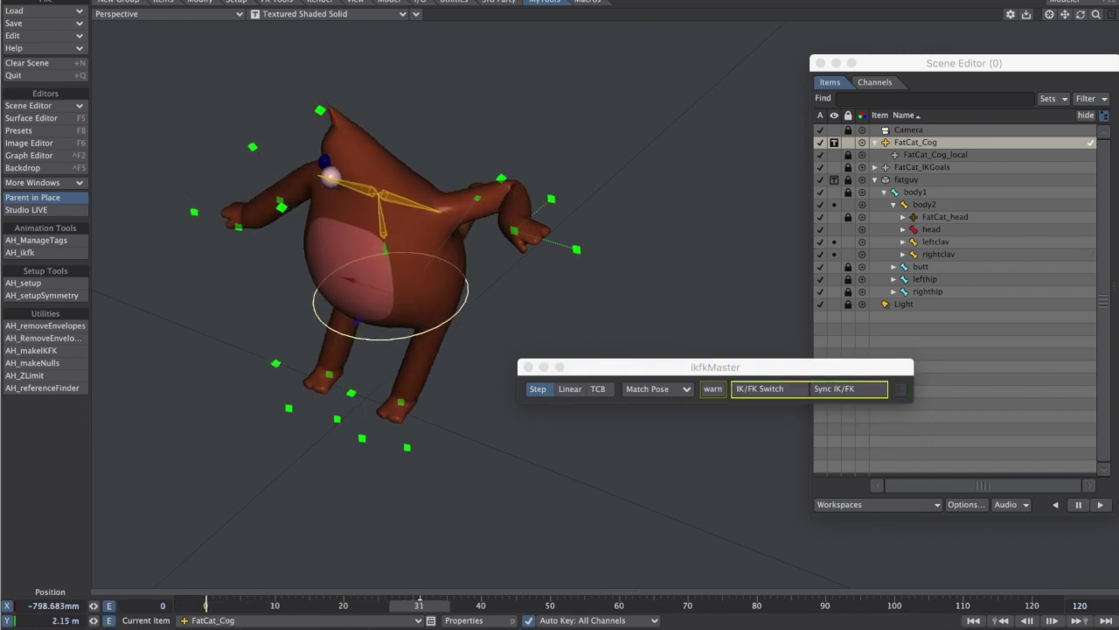
click(853, 391)
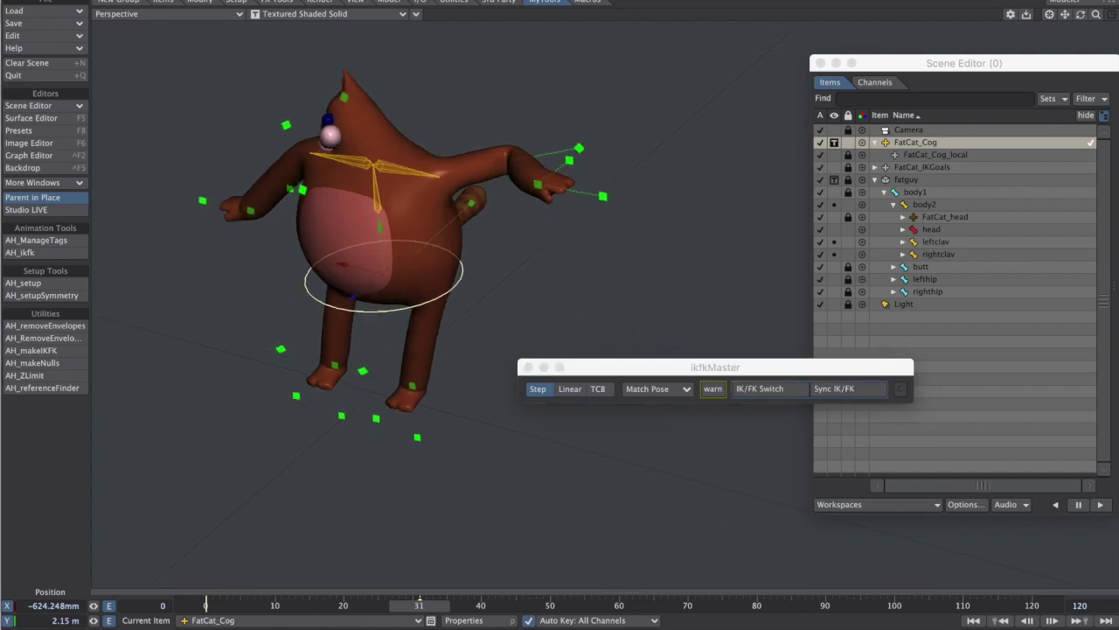
drag(417, 245, 332, 258)
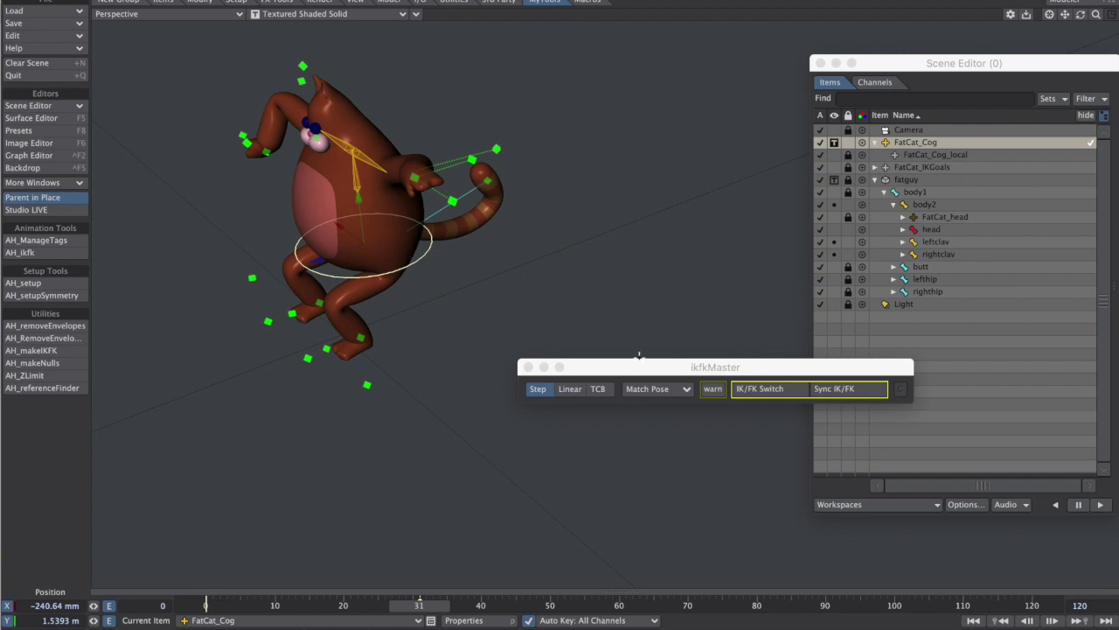
- Close ikfkMaster, reopen the tag manager beside the Scene Editor and bring up the tags of the right arm's IK pole control
click(21, 253)
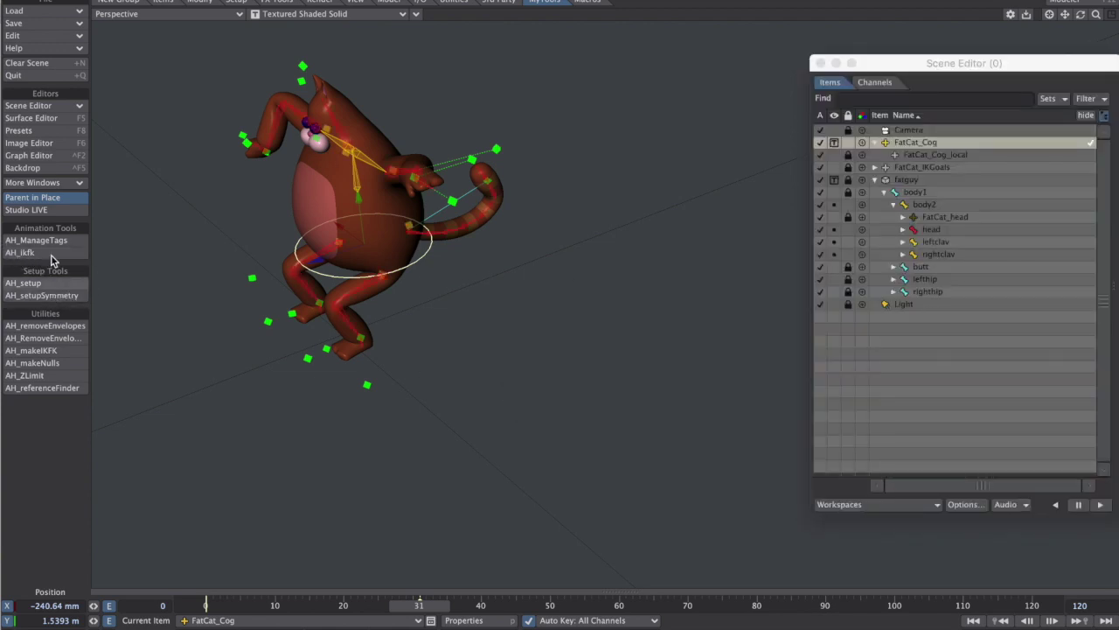
click(61, 241)
alt+drag(413, 371, 452, 239)
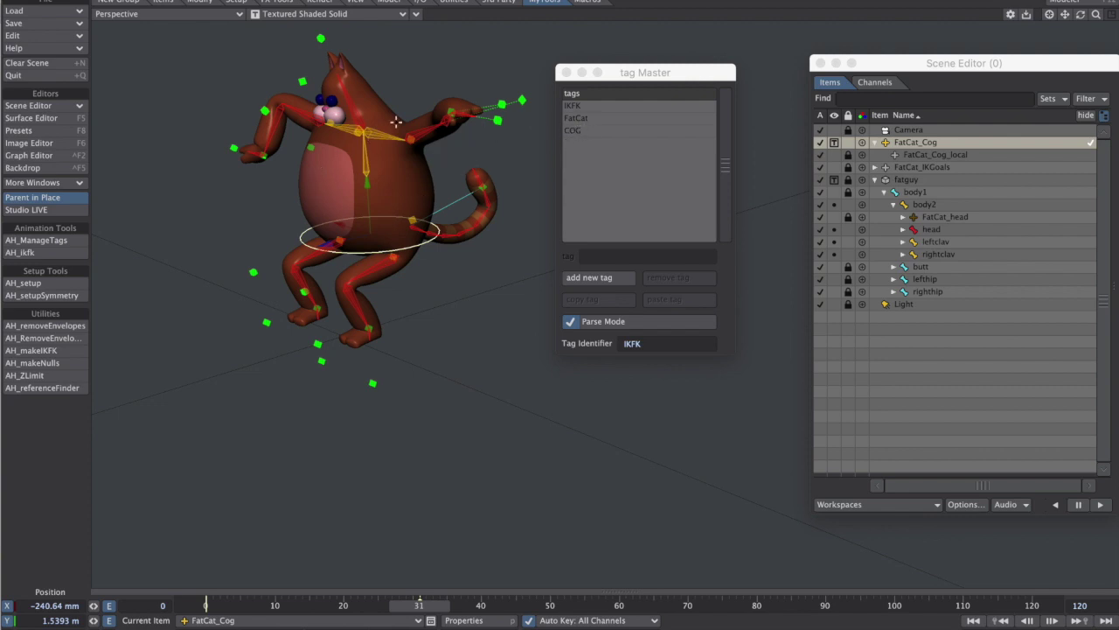
drag(651, 71, 716, 66)
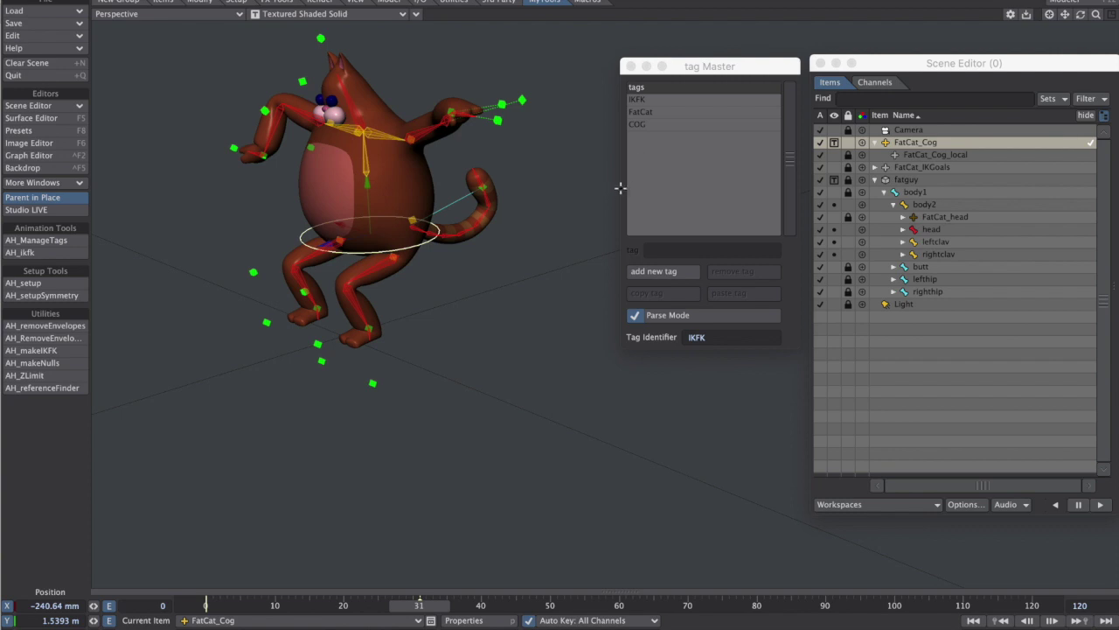
drag(737, 68, 746, 87)
alt+drag(589, 190, 546, 209)
alt+drag(471, 203, 500, 195)
alt+drag(388, 176, 297, 110)
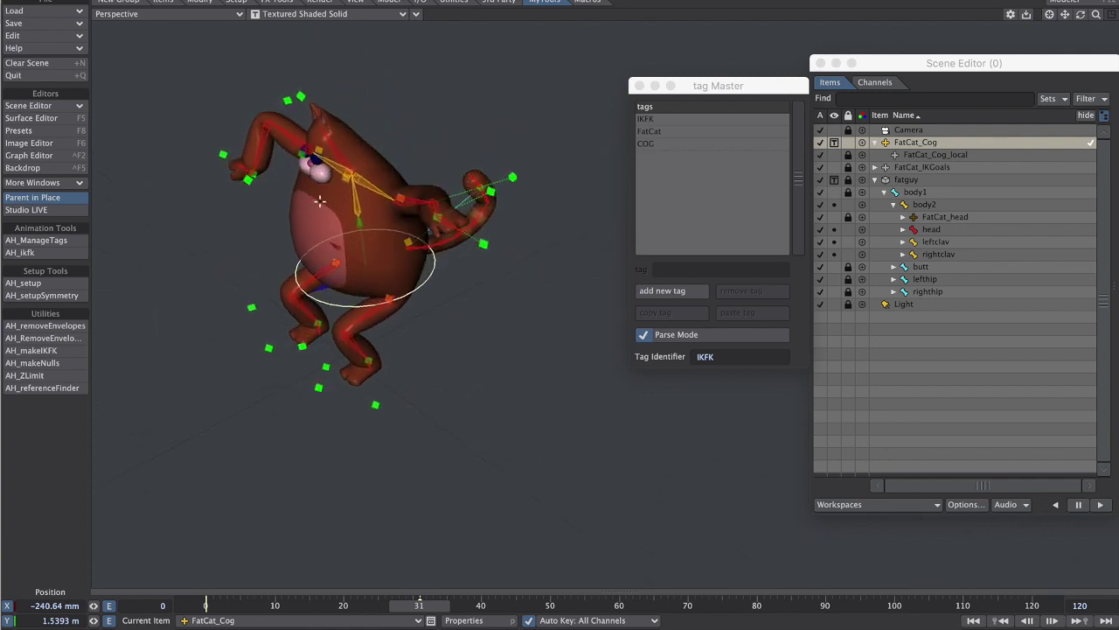
click(289, 99)
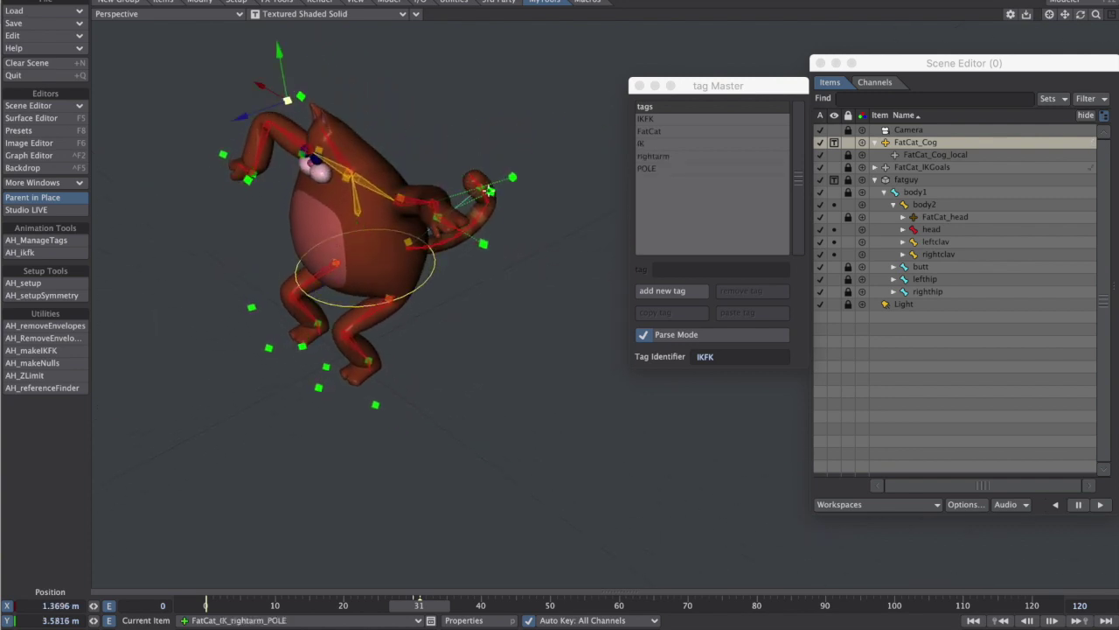
- Switch to Safari and open the ikfkMaster script page on the author's tools website
key(super+Tab)
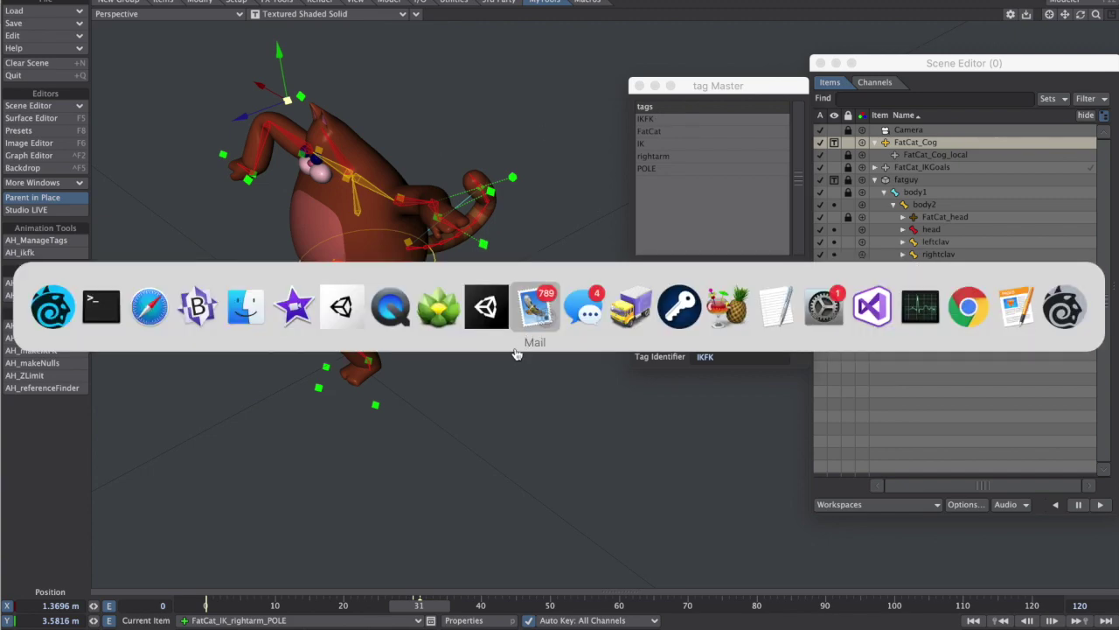
click(150, 307)
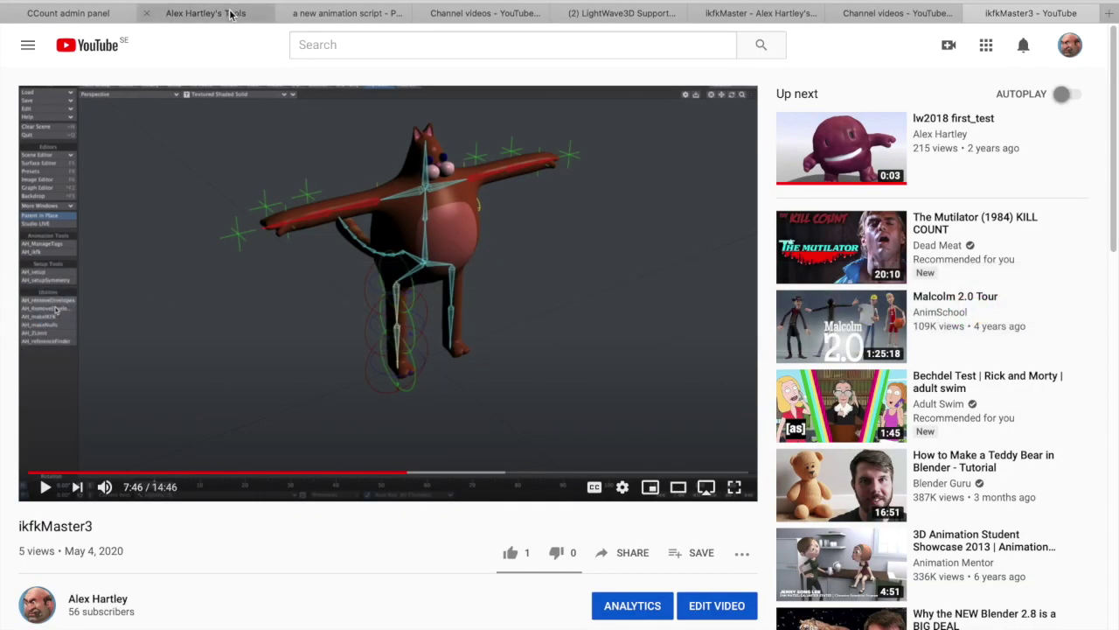
click(232, 13)
click(512, 57)
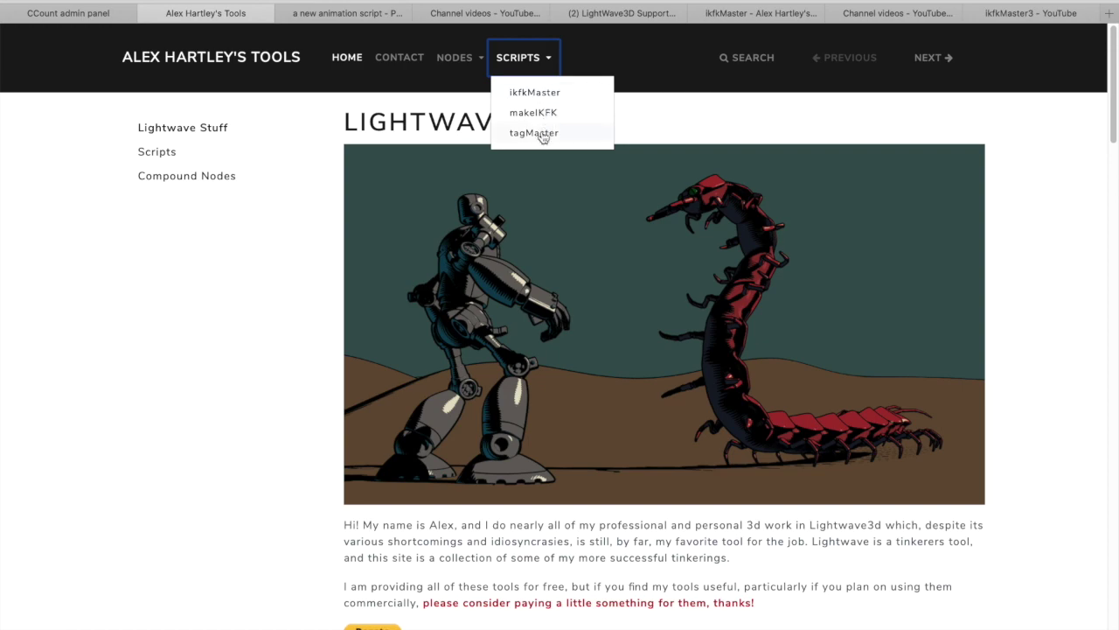
click(542, 98)
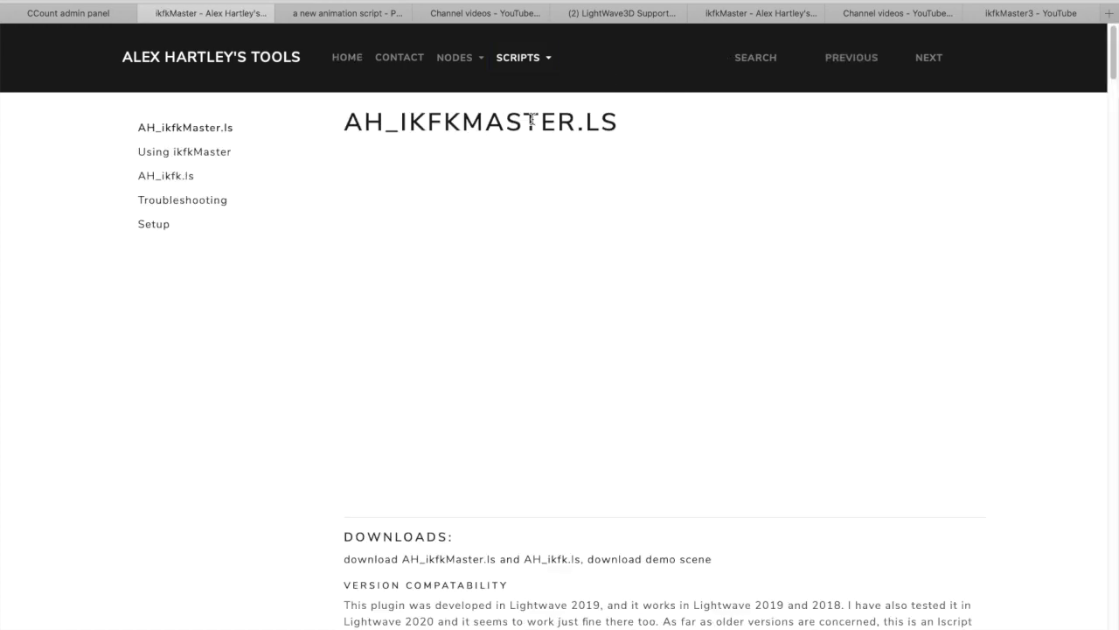
- Look through the ikfkMaster page's sections on the interface buttons, pose matching settings, troubleshooting and rig requirements
scroll(757, 359, down, 20)
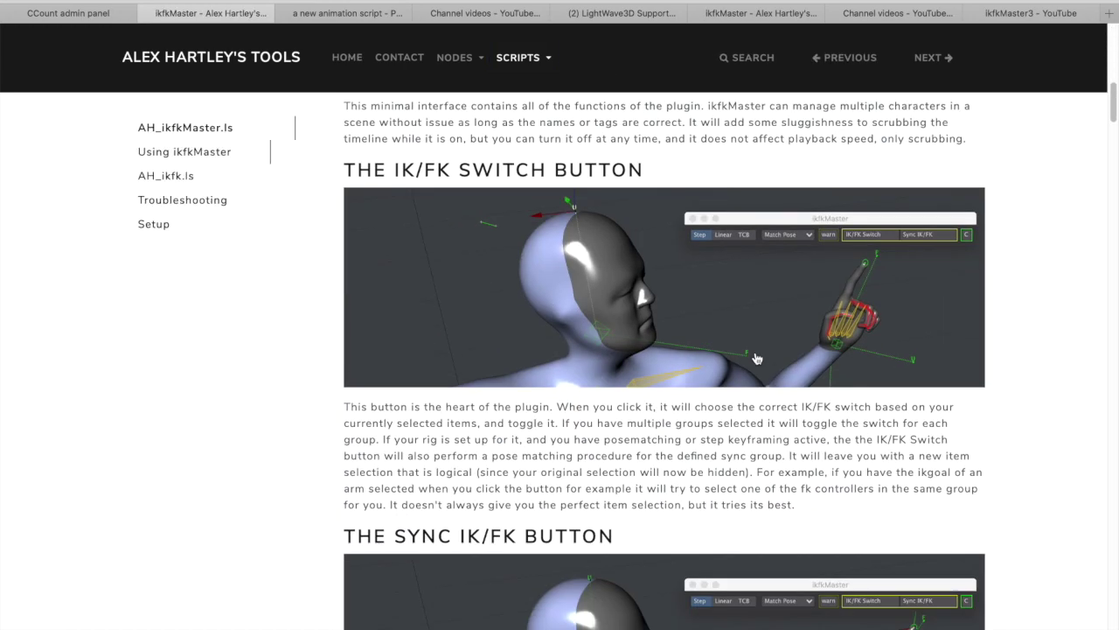
scroll(757, 358, down, 20)
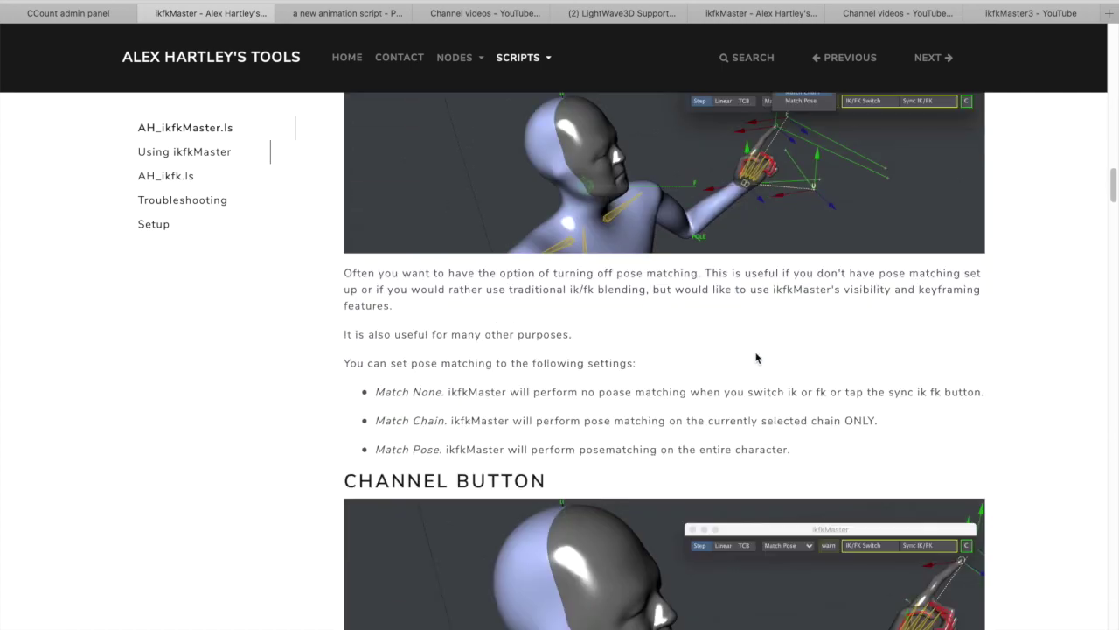
scroll(757, 357, down, 3)
scroll(757, 356, up, 3)
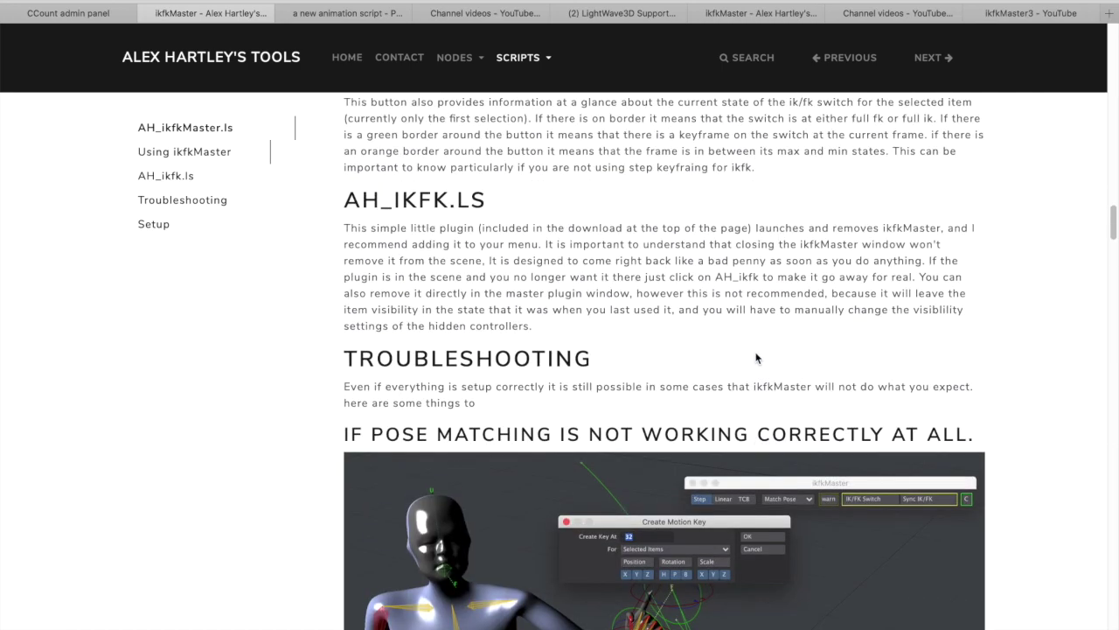
scroll(757, 357, down, 10)
scroll(755, 352, down, 15)
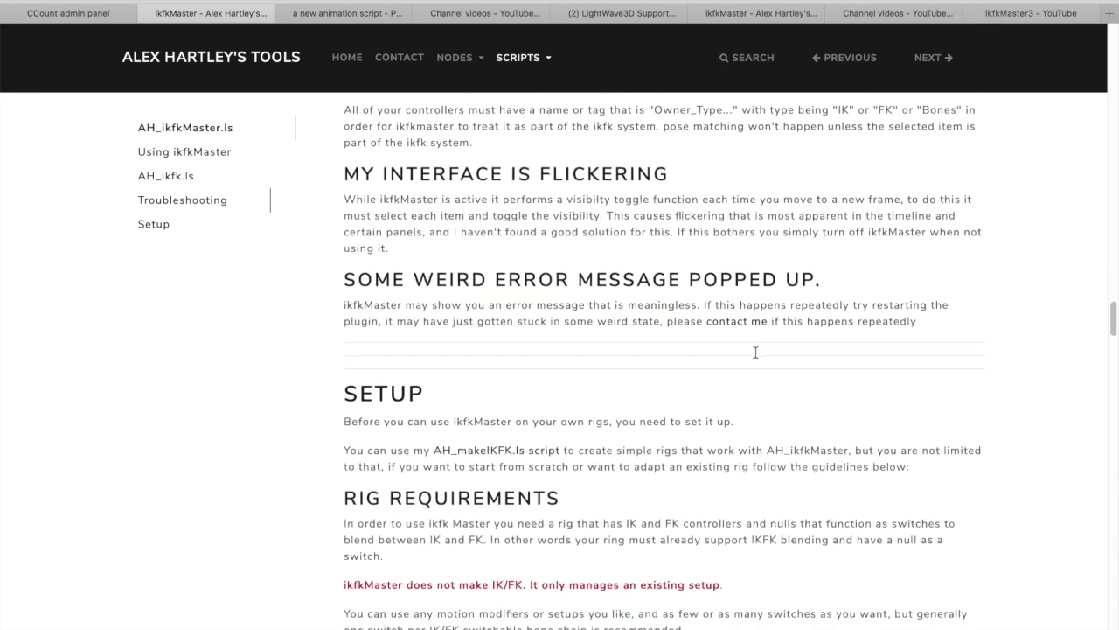
scroll(755, 352, down, 5)
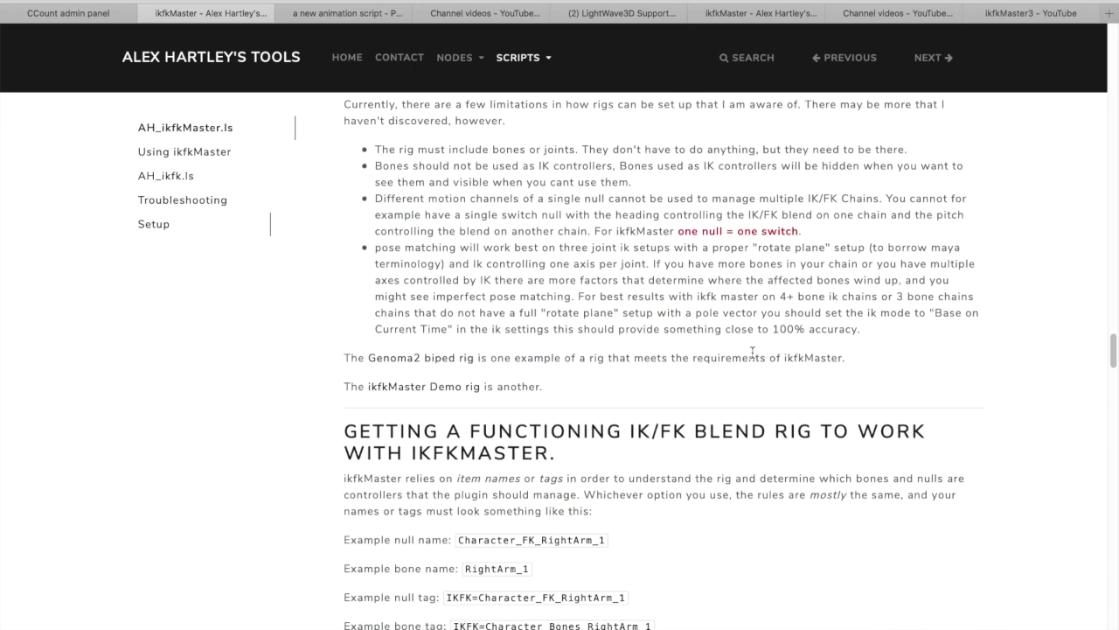
- Review the page's example null and bone names, the tags-or-names section and the naming/tagging rules
scroll(580, 352, down, 5)
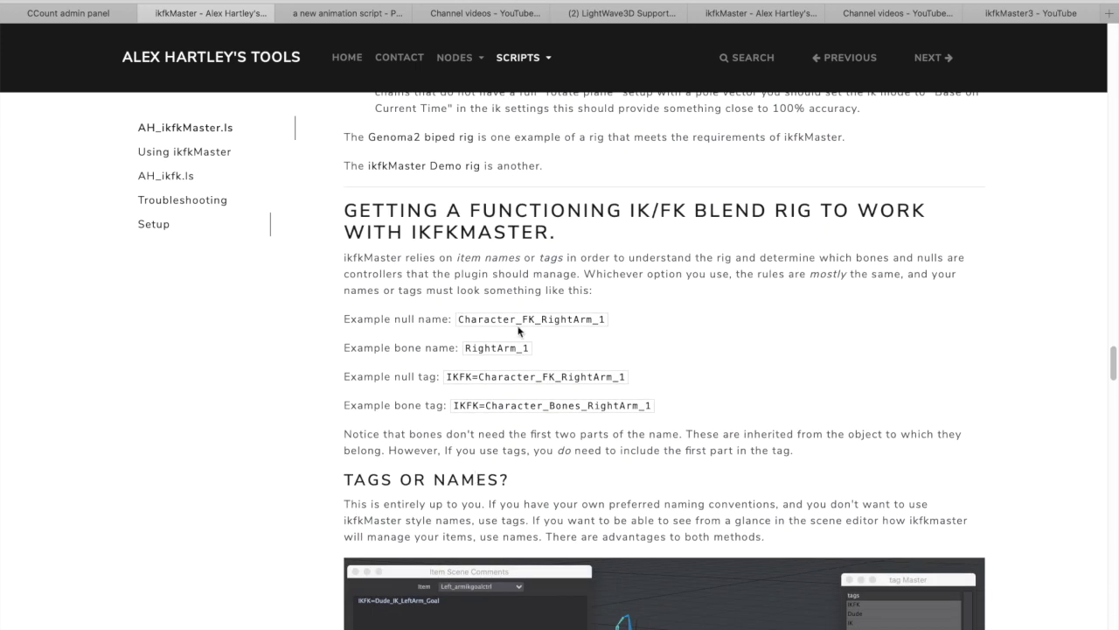
scroll(584, 512, down, 4)
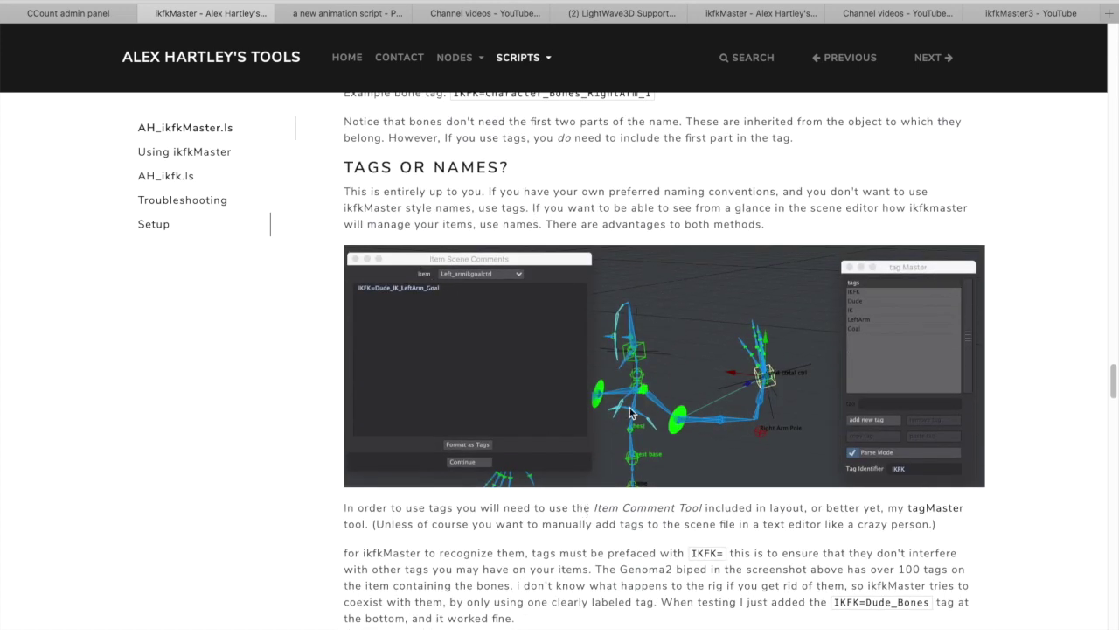
scroll(741, 443, down, 3)
scroll(730, 442, down, 2)
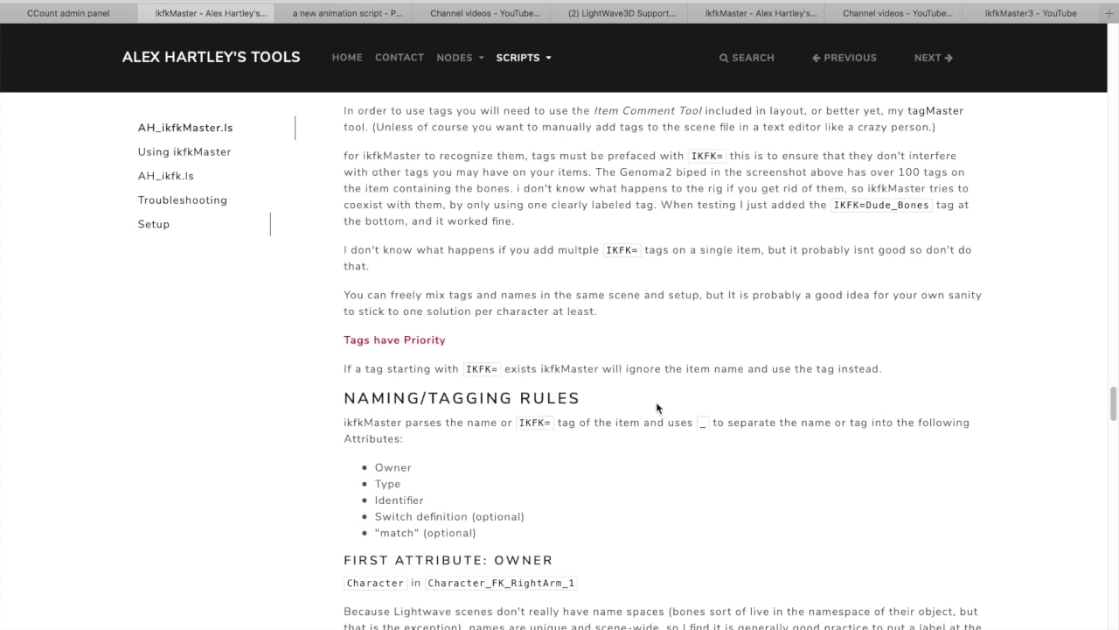
scroll(598, 398, down, 1)
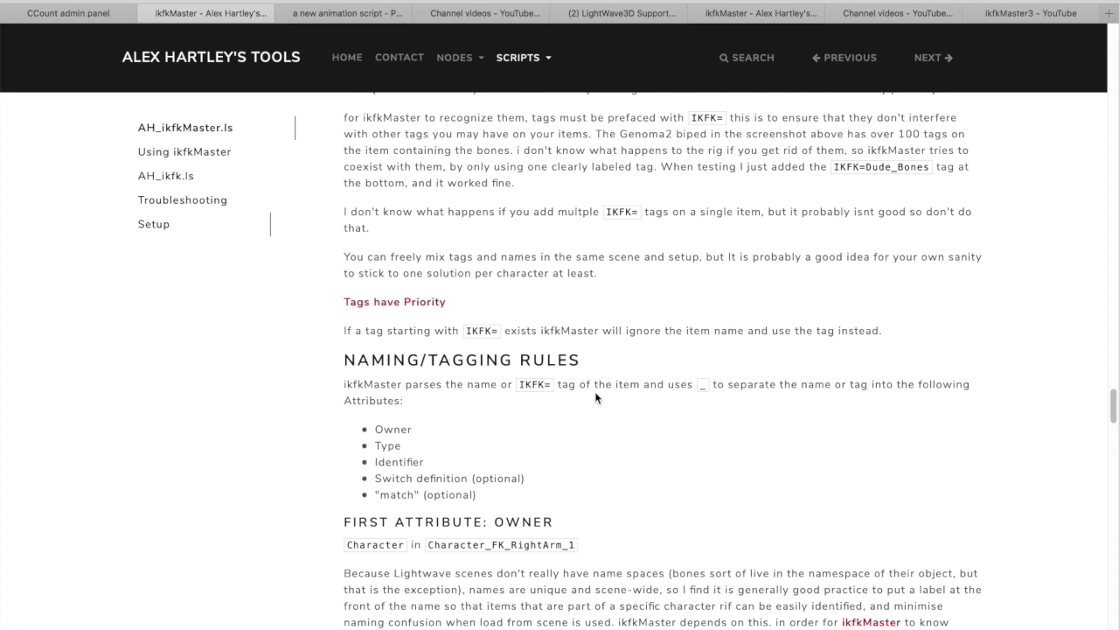
scroll(595, 391, down, 11)
- Examine the section on setting up pose matching, including the basic idea and the simple arm rig of Example 1
scroll(596, 393, down, 10)
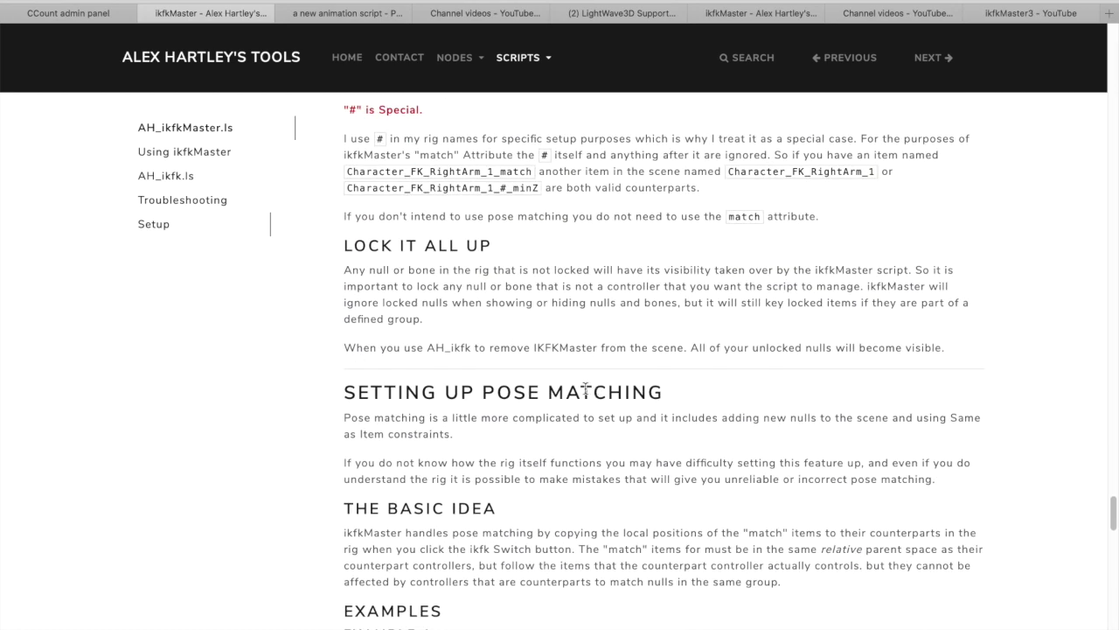
scroll(585, 390, down, 2)
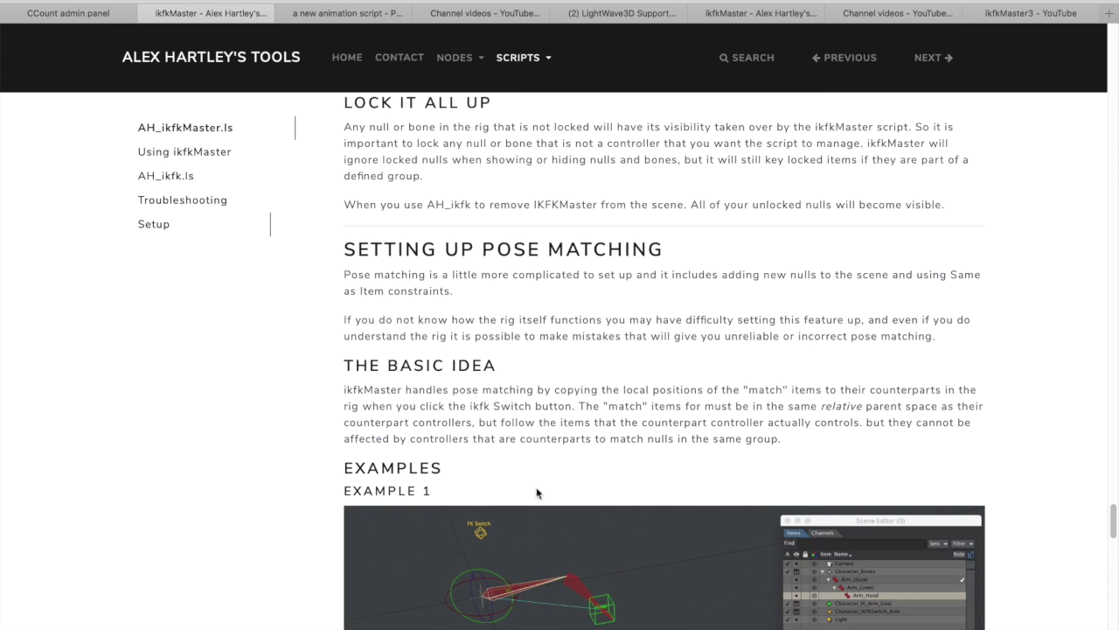
scroll(539, 492, down, 3)
scroll(570, 325, up, 3)
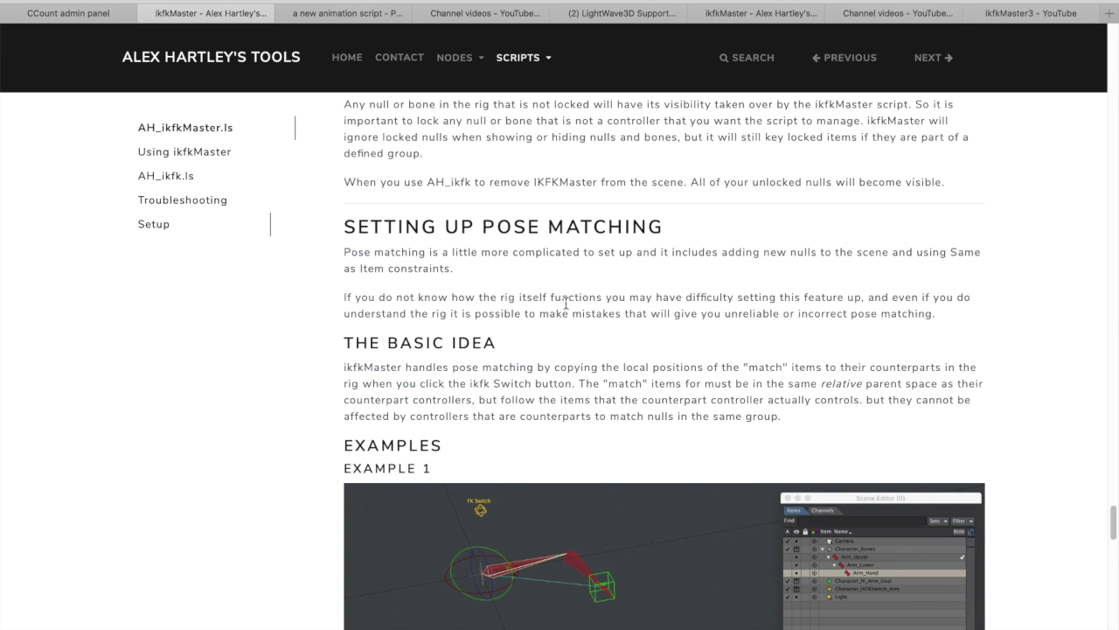
scroll(673, 382, down, 10)
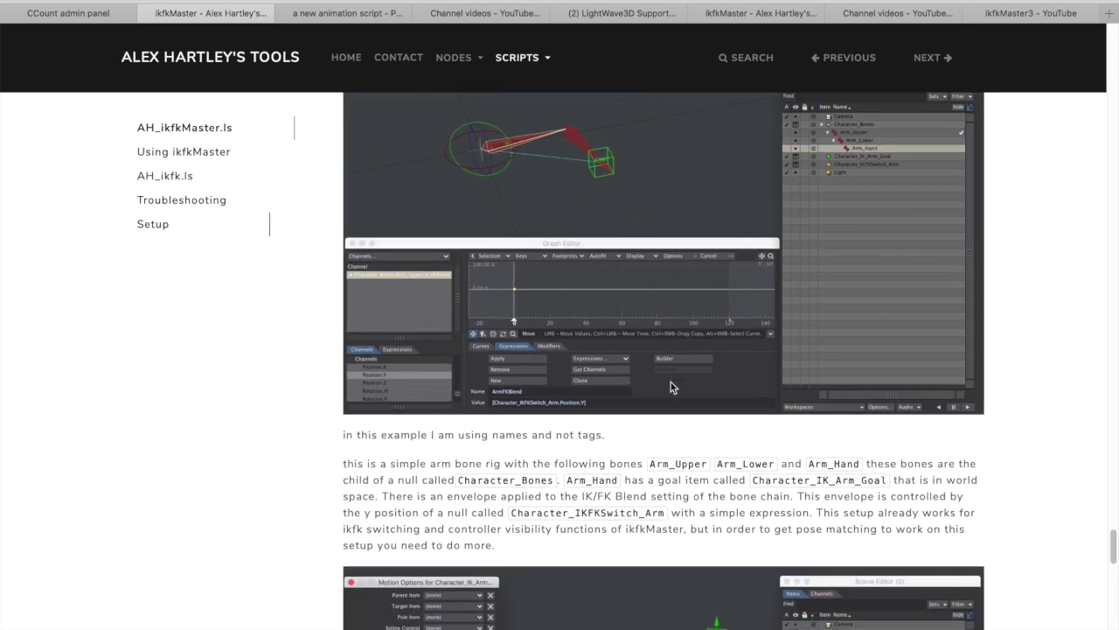
scroll(671, 382, down, 3)
scroll(664, 277, up, 4)
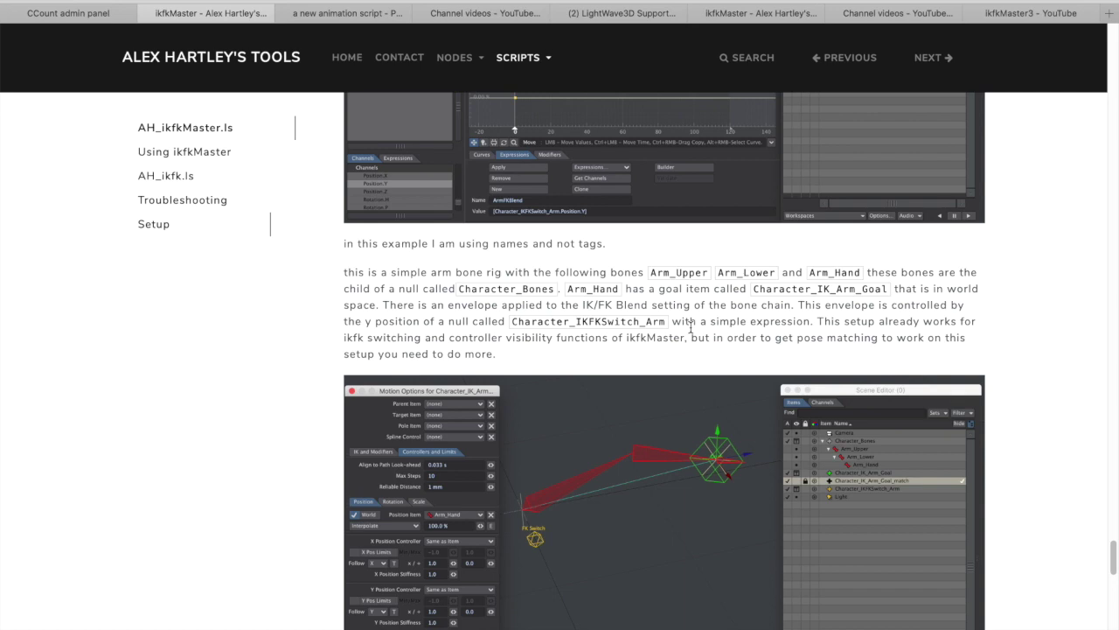
- Examine the match null setup of Example 1 and compare the bad and good setups in Example 2
scroll(690, 327, down, 1)
scroll(690, 330, down, 1)
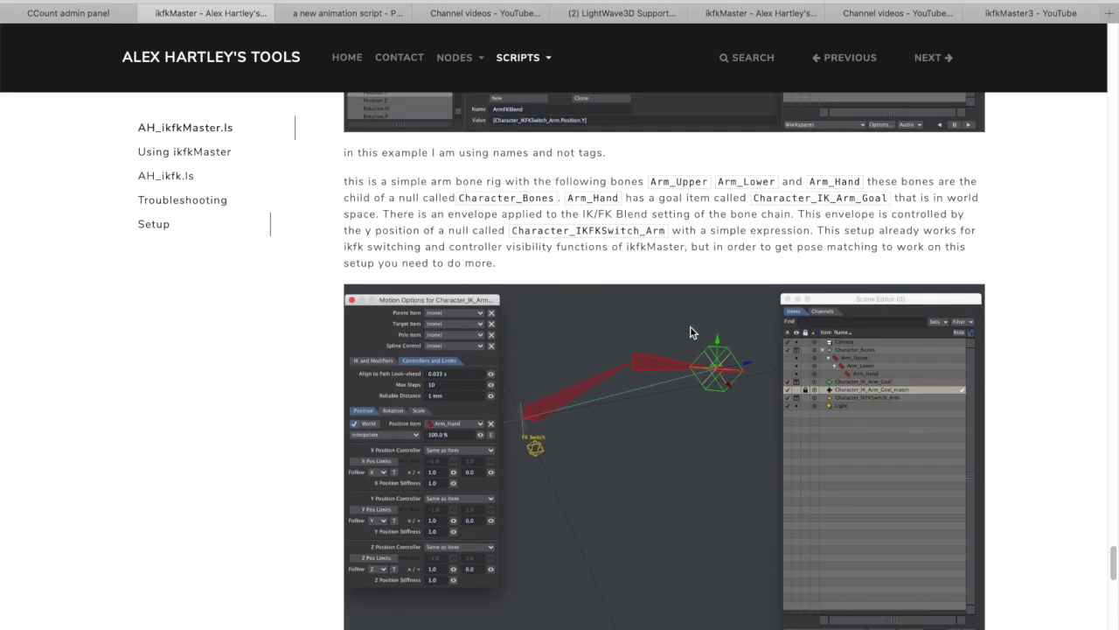
scroll(690, 332, down, 4)
scroll(690, 332, down, 5)
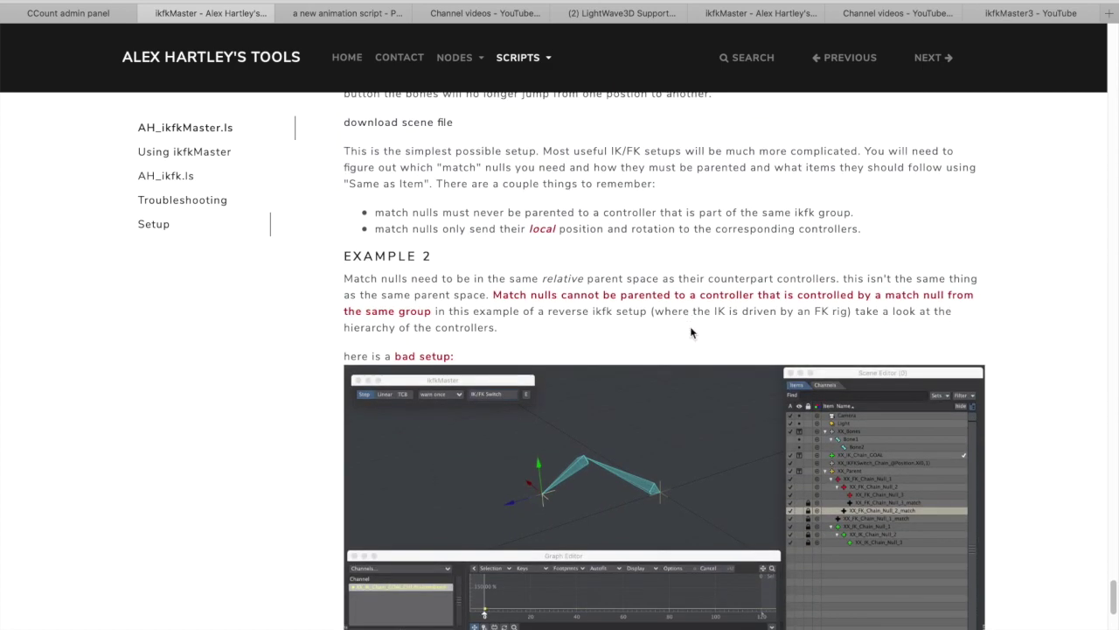
scroll(691, 331, down, 1)
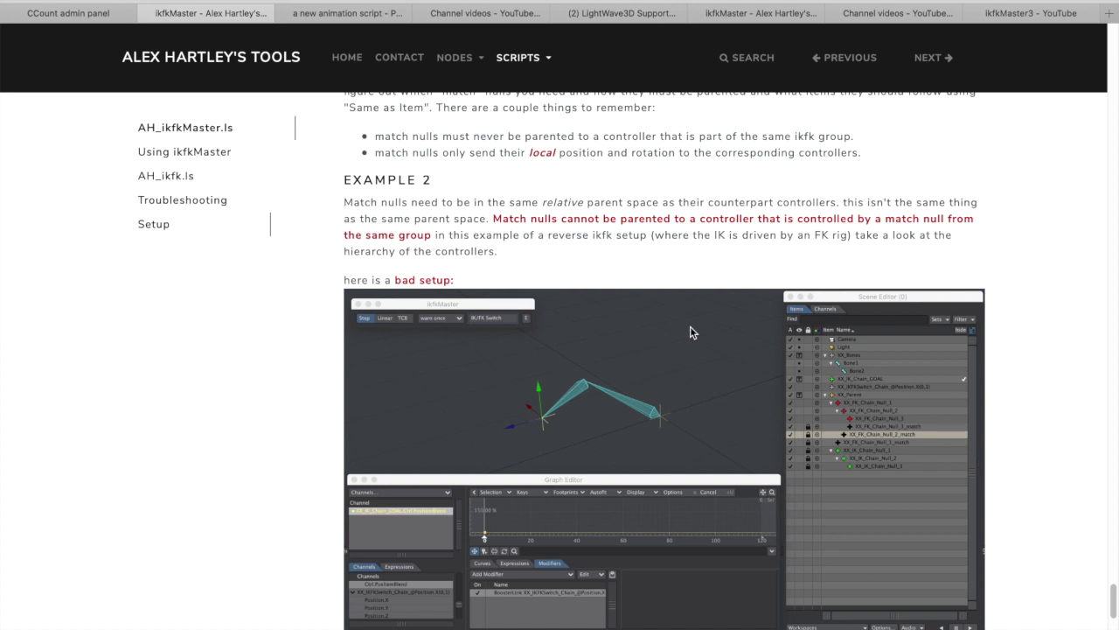
scroll(705, 214, down, 5)
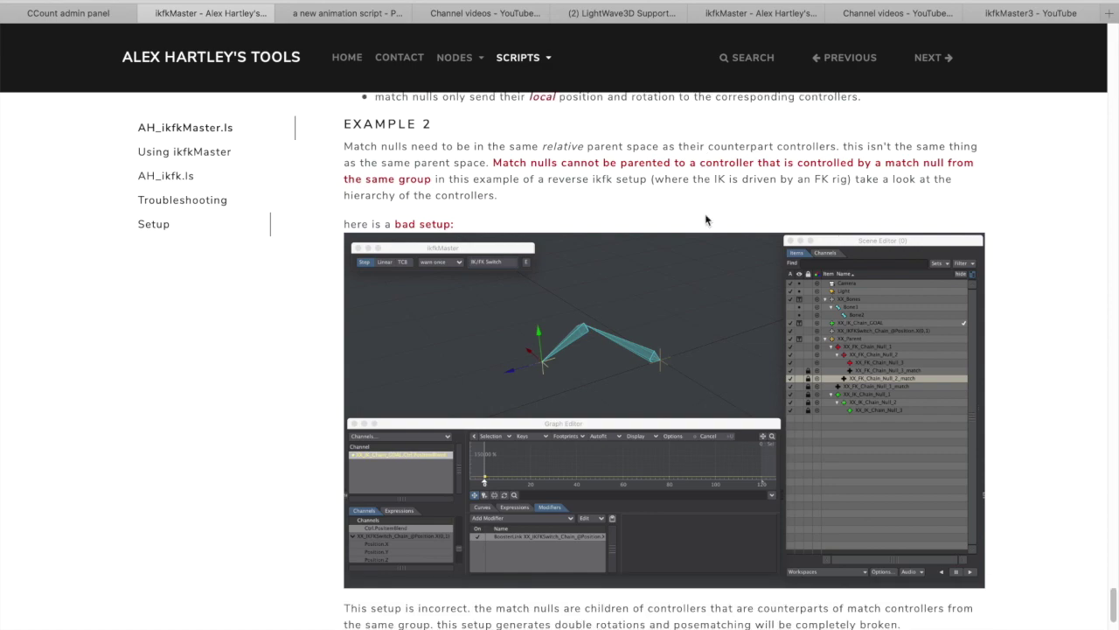
scroll(707, 219, down, 3)
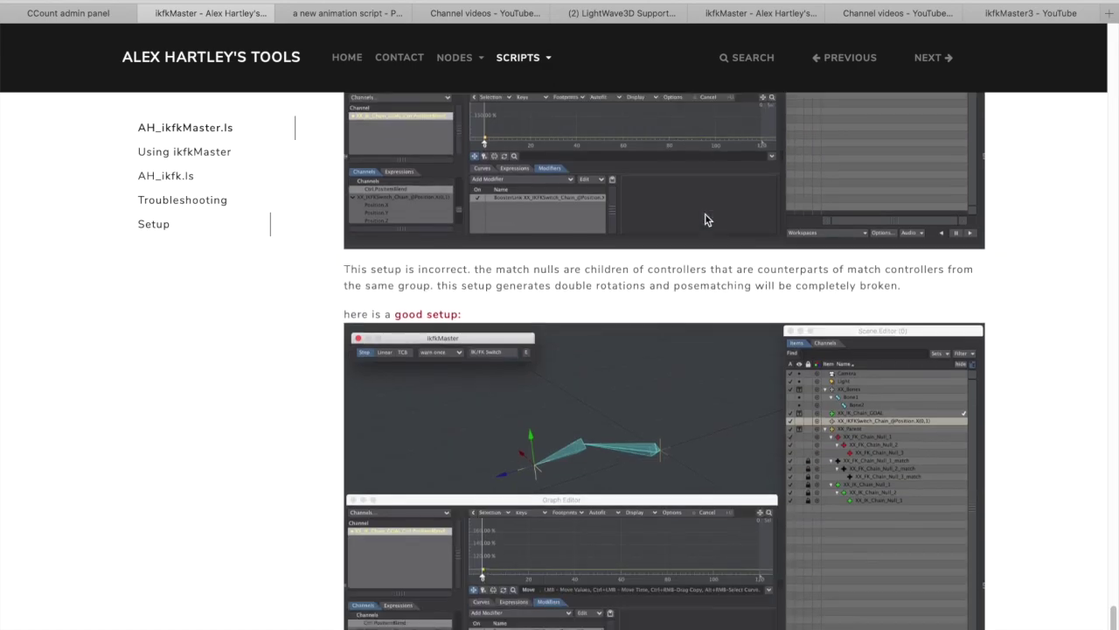
scroll(719, 451, up, 15)
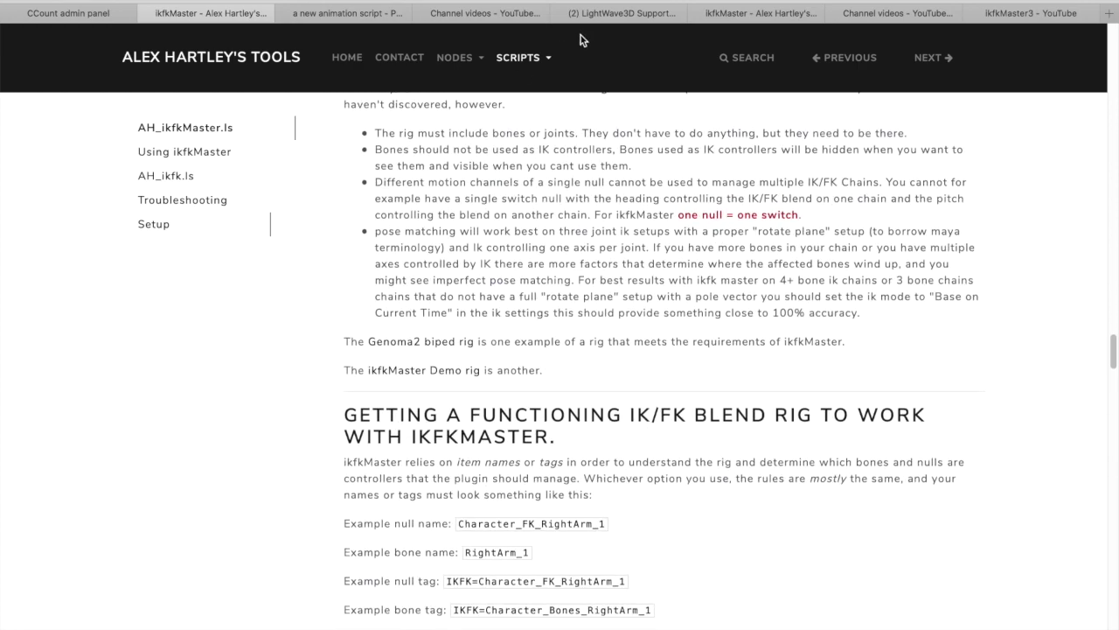
- Switch back to Layout, select the FatCat_Cog control at the cat's hips and launch ikfkMaster with AH_ikfk
key(super+Tab)
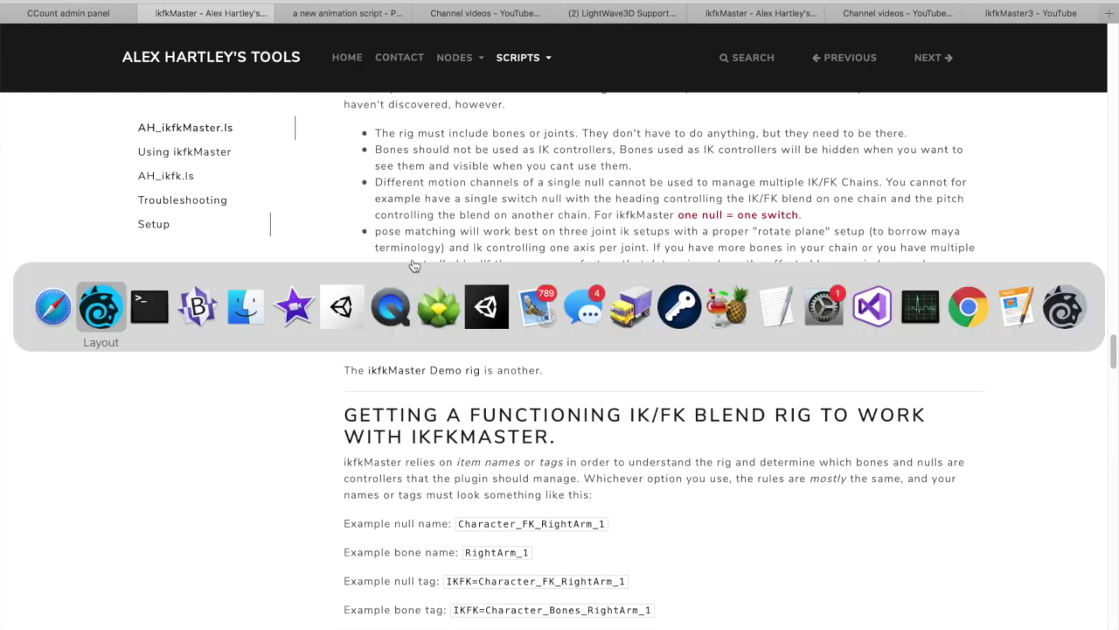
click(117, 317)
alt+drag(454, 400, 600, 233)
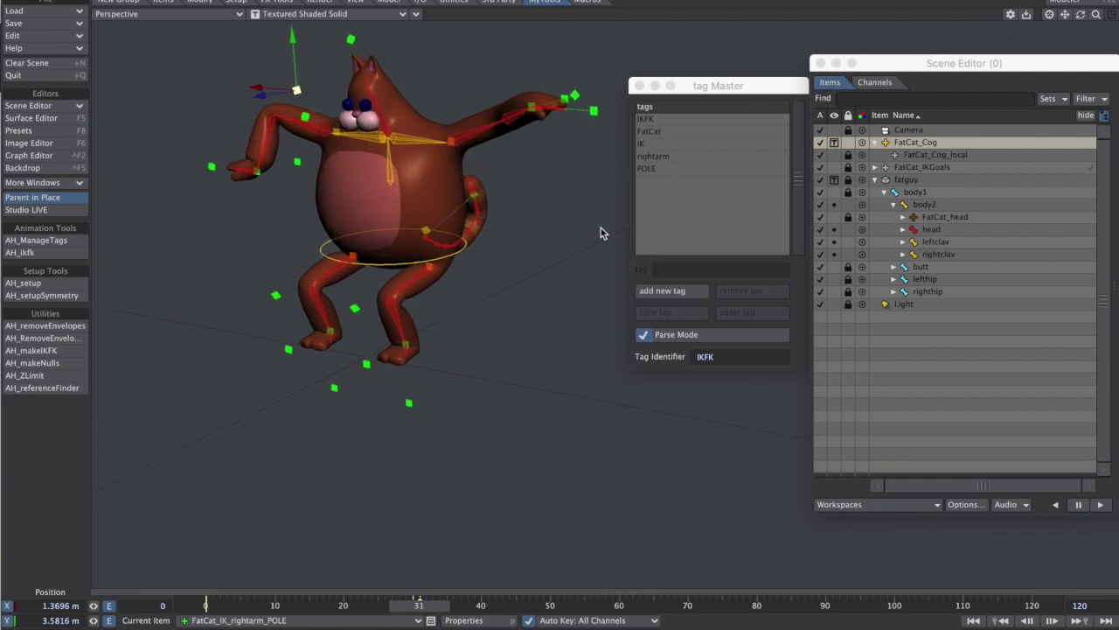
click(388, 261)
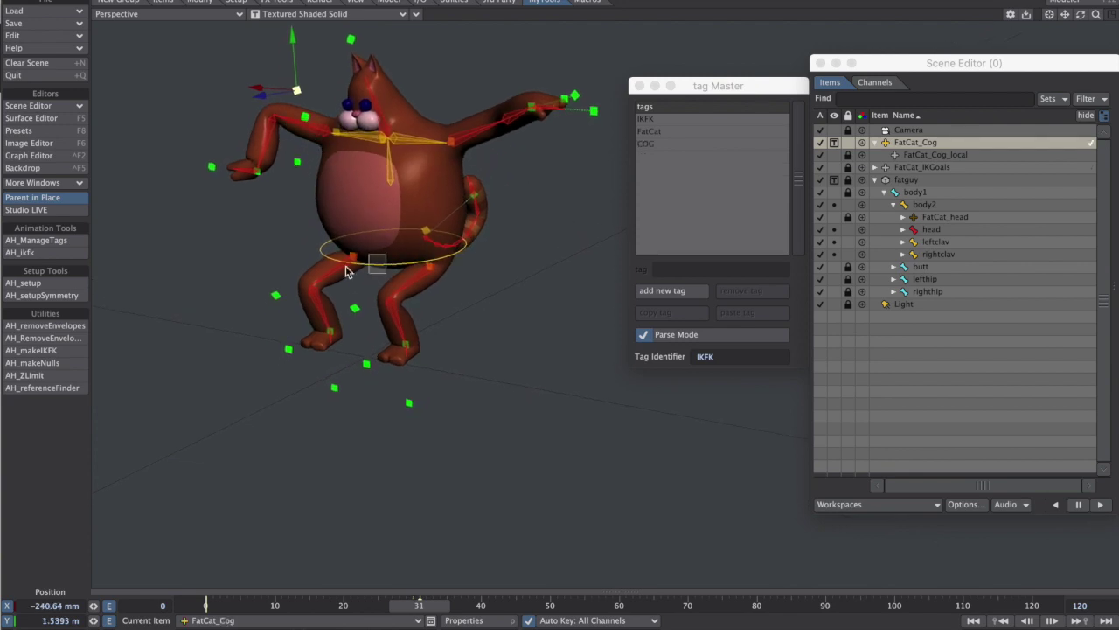
drag(391, 204, 436, 322)
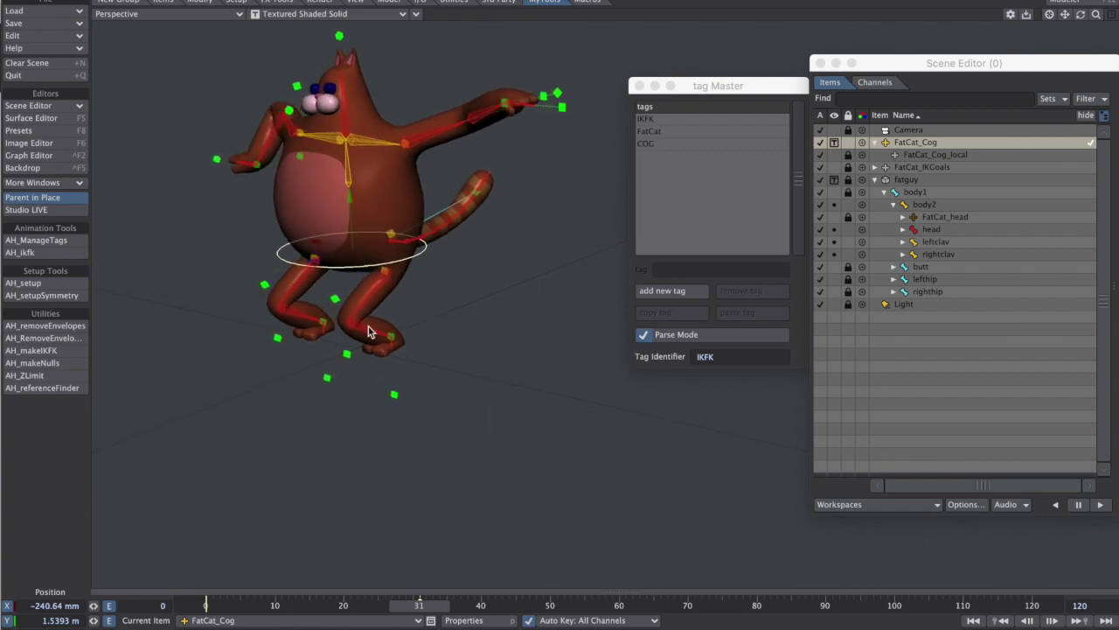
click(35, 252)
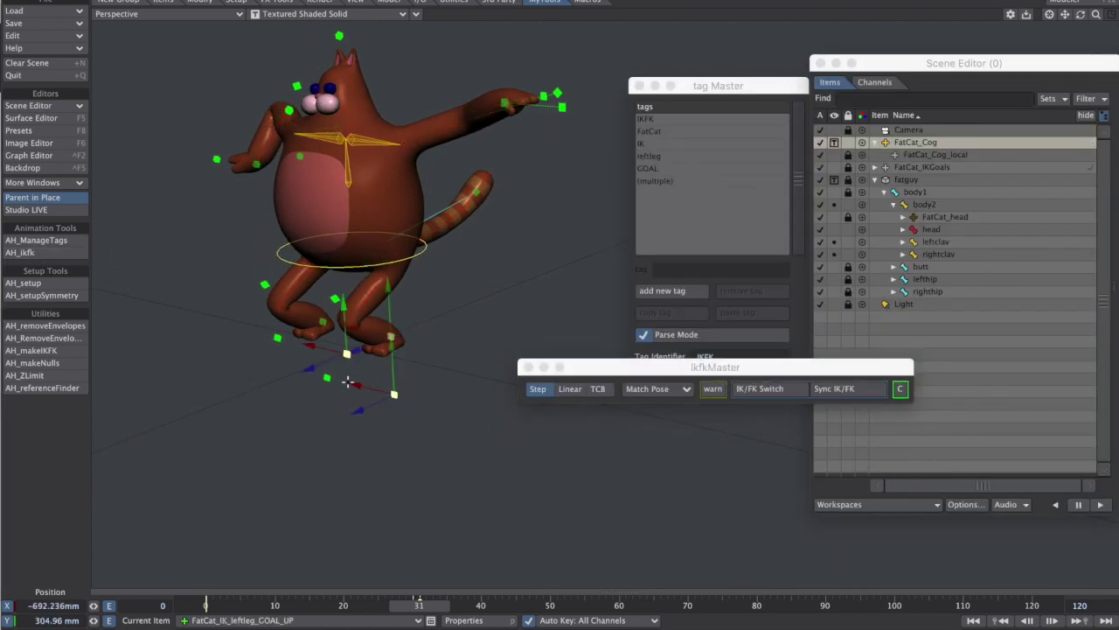